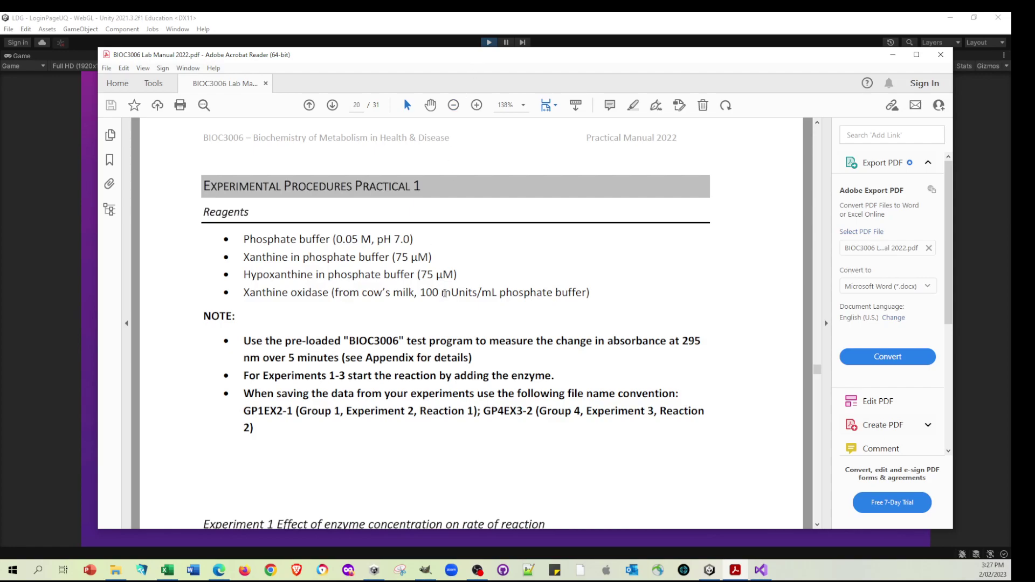
# - Scroll the manual up to Fig 6-11's UV-absorption spectra of xanthine and uric acid
pyautogui.scroll(5, 442, 293)
pyautogui.scroll(8, 445, 293)
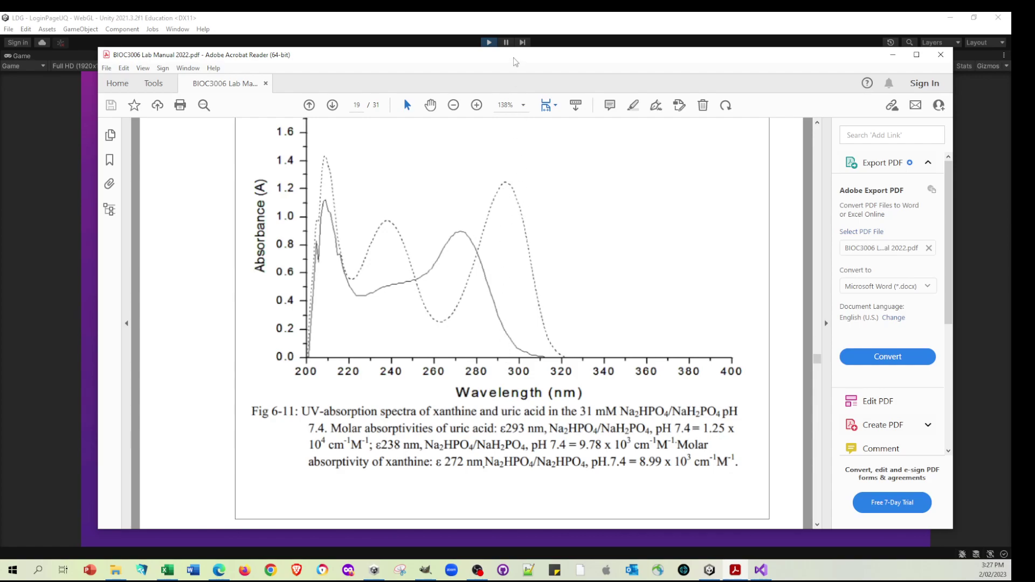
# - Minimize the manual and load the BIOC3006 XOXIDASE bench, briefly checking its settings panel
pyautogui.click(893, 55)
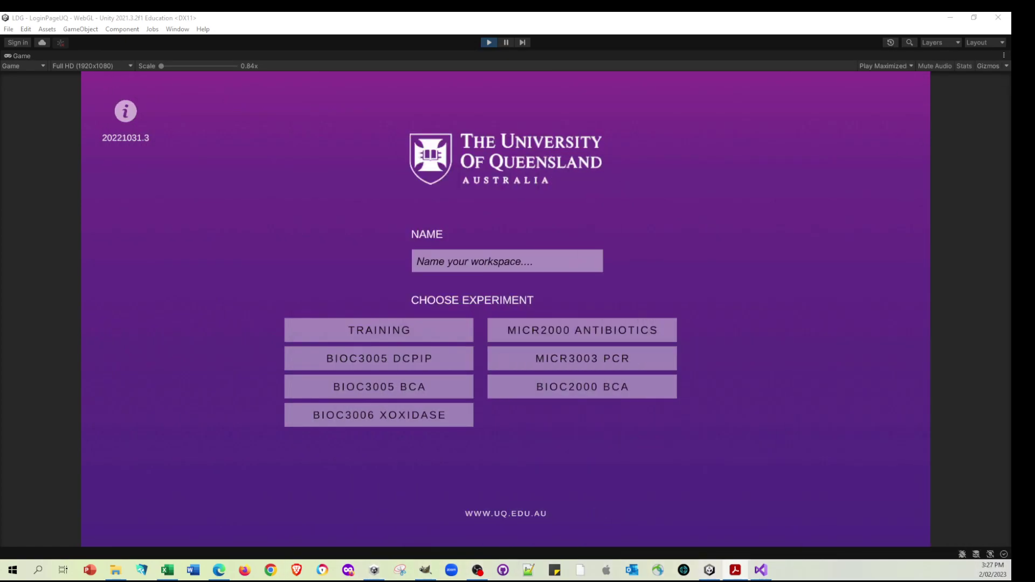
pyautogui.click(400, 425)
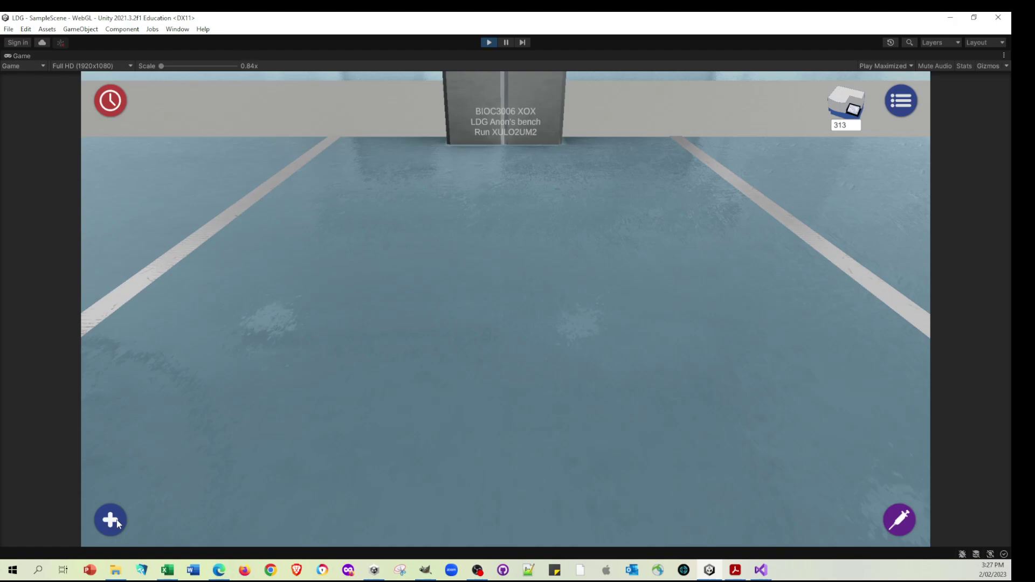
pyautogui.click(908, 112)
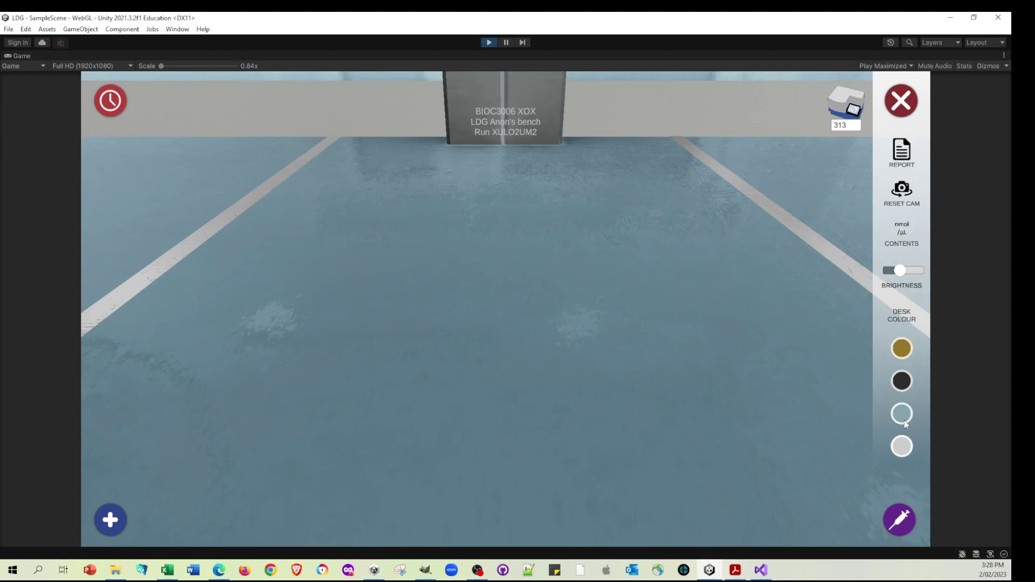
pyautogui.click(909, 108)
# - Add a full set of reagent tubes, leaving Water as the compound
pyautogui.click(110, 520)
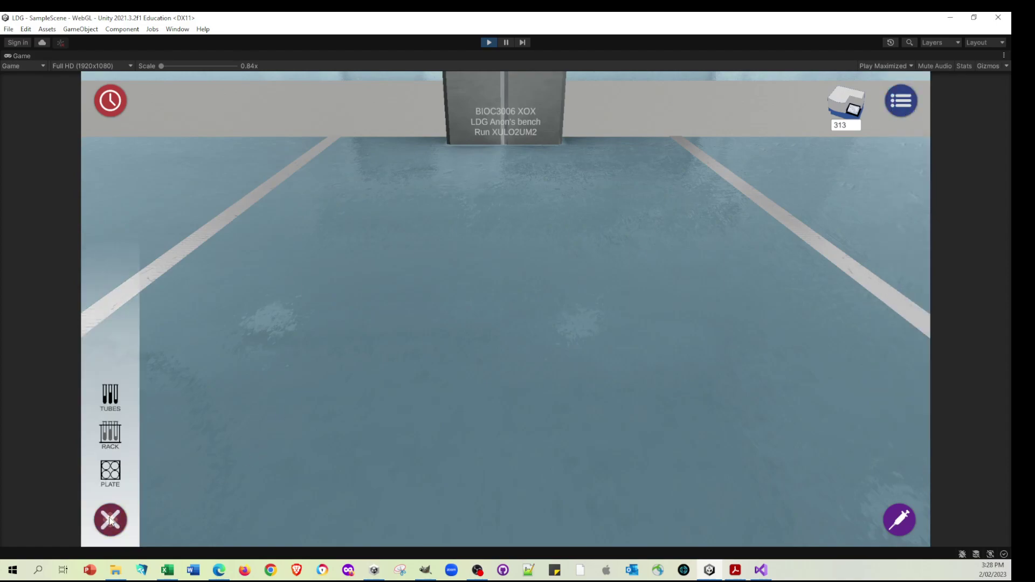
pyautogui.click(107, 403)
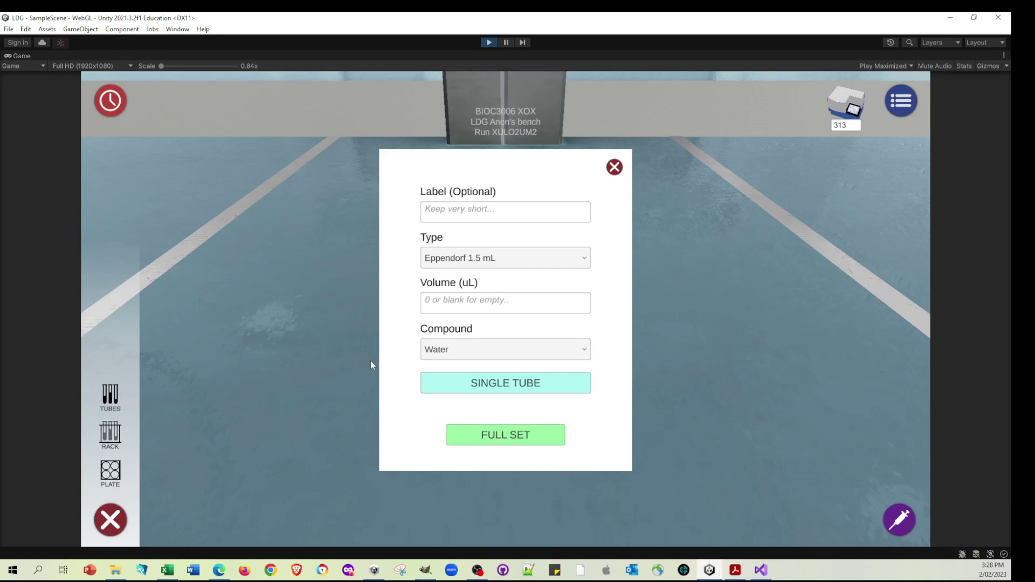
pyautogui.click(451, 350)
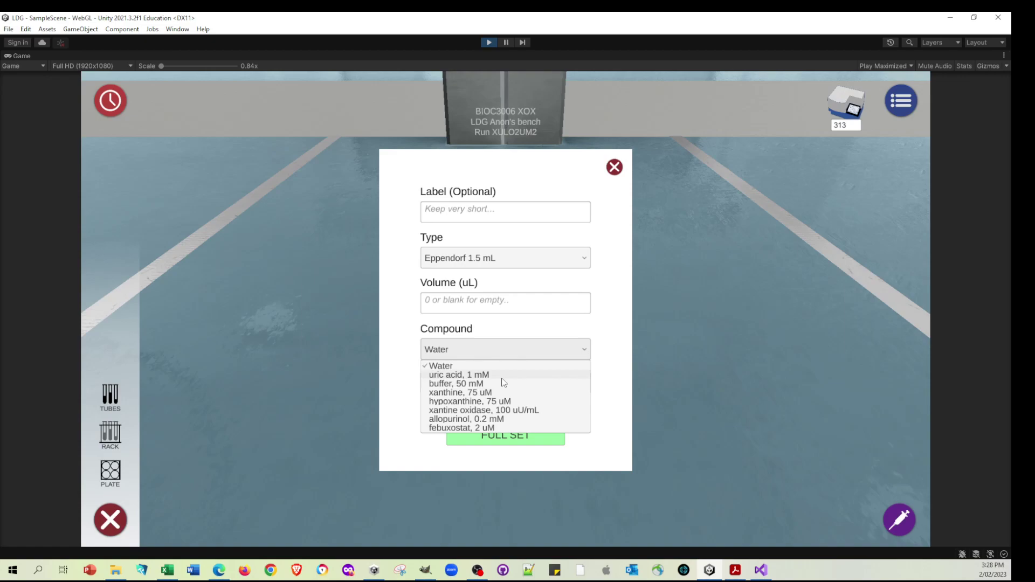
pyautogui.click(600, 456)
# - Place the reagent set, inspect both racks close up, and move them toward the bench centre
pyautogui.click(504, 435)
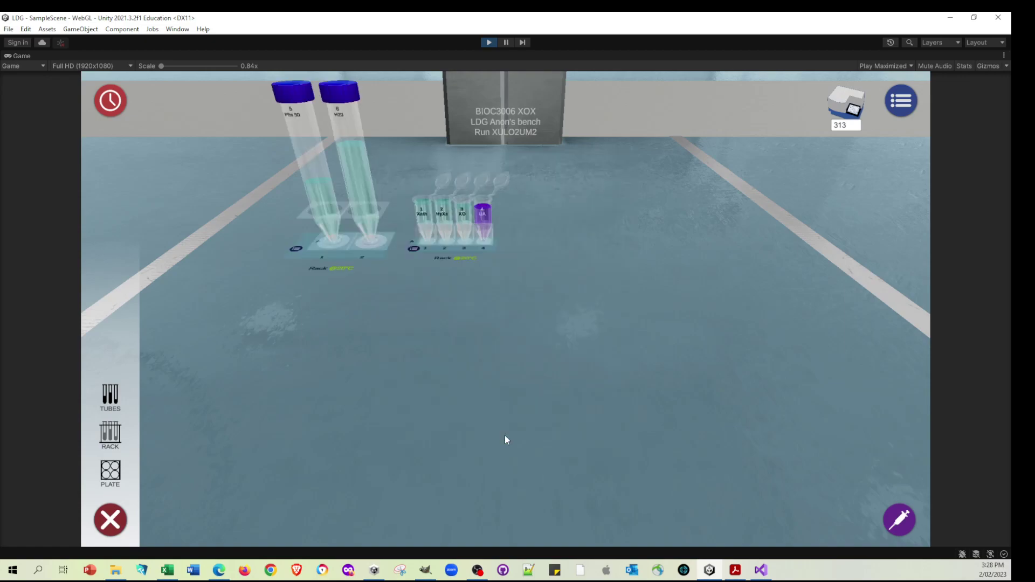
pyautogui.click(382, 257)
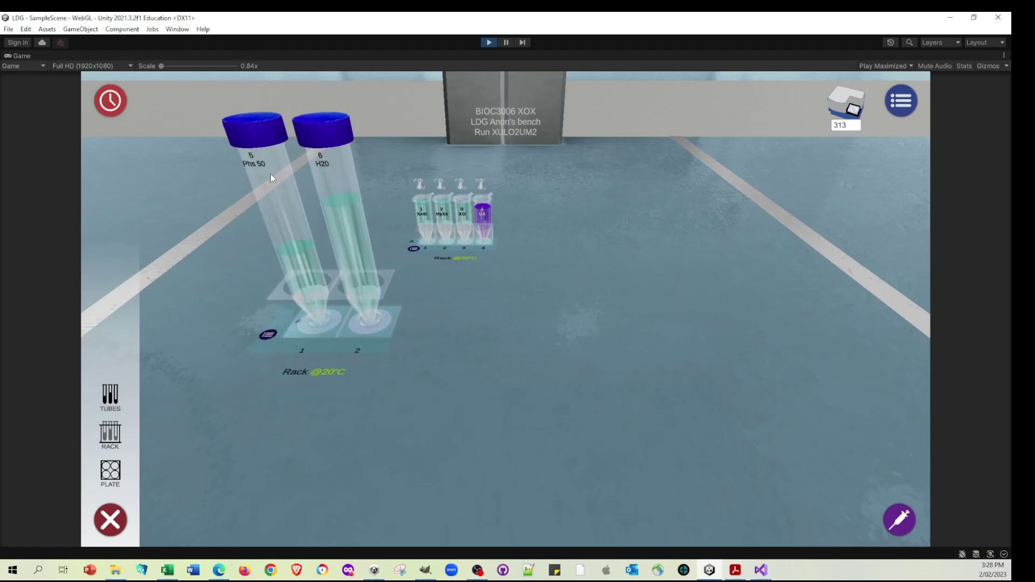
pyautogui.click(380, 332)
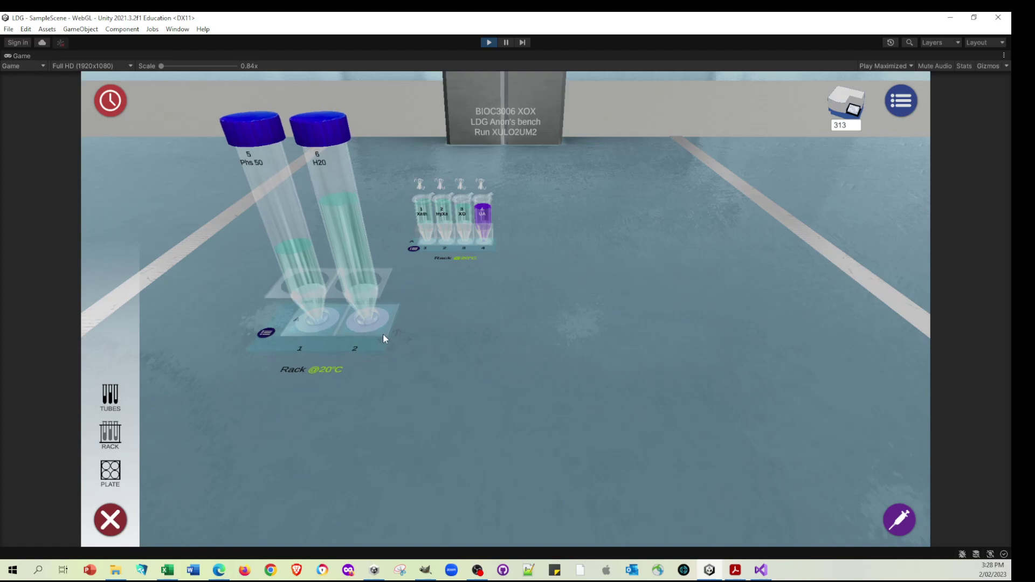
pyautogui.click(498, 250)
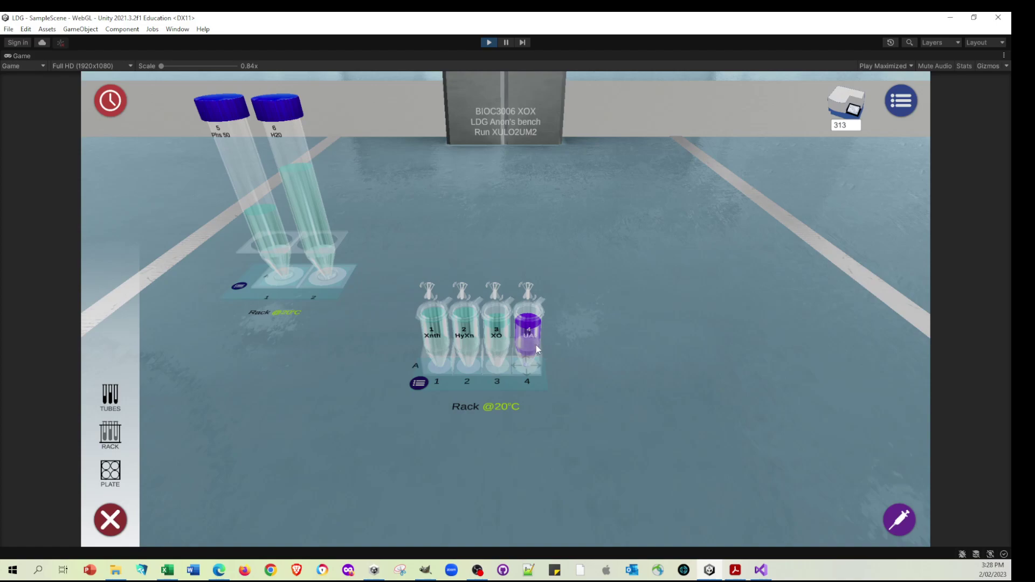
pyautogui.click(546, 389)
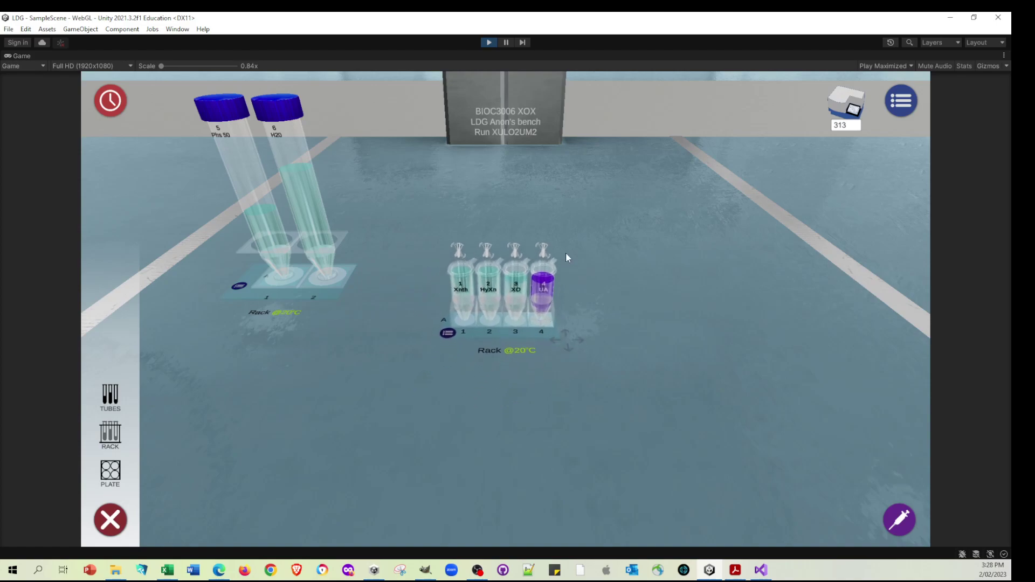
pyautogui.moveTo(348, 289); pyautogui.dragTo(396, 215)
pyautogui.moveTo(539, 275); pyautogui.dragTo(540, 289)
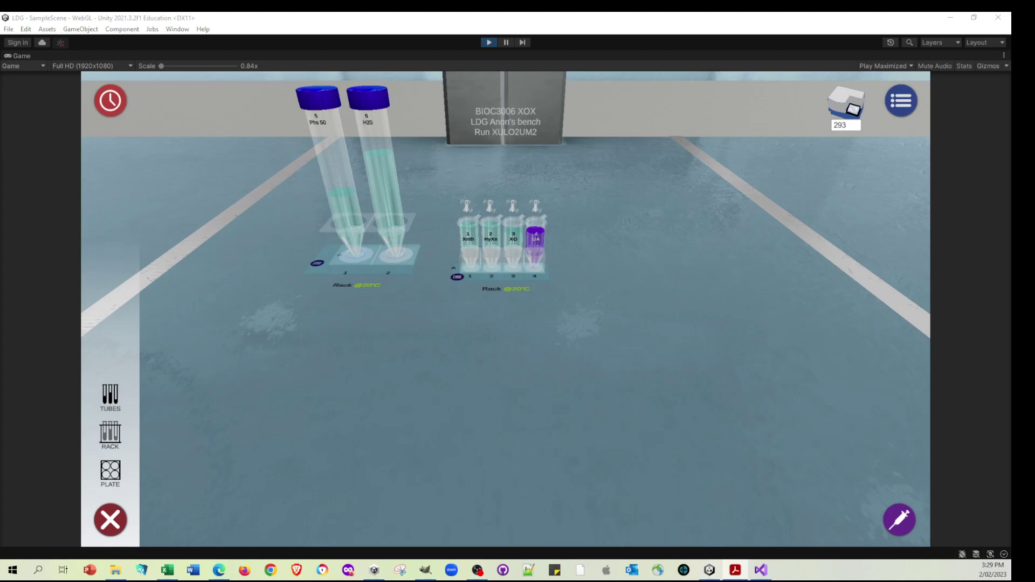
pyautogui.hotkey('alt', 'Tab')
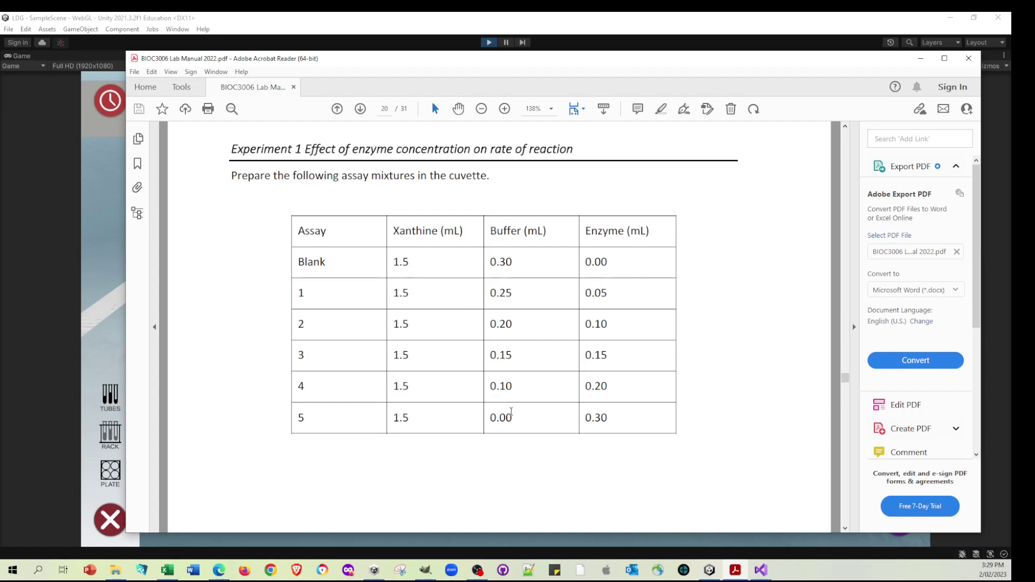
pyautogui.click(620, 46)
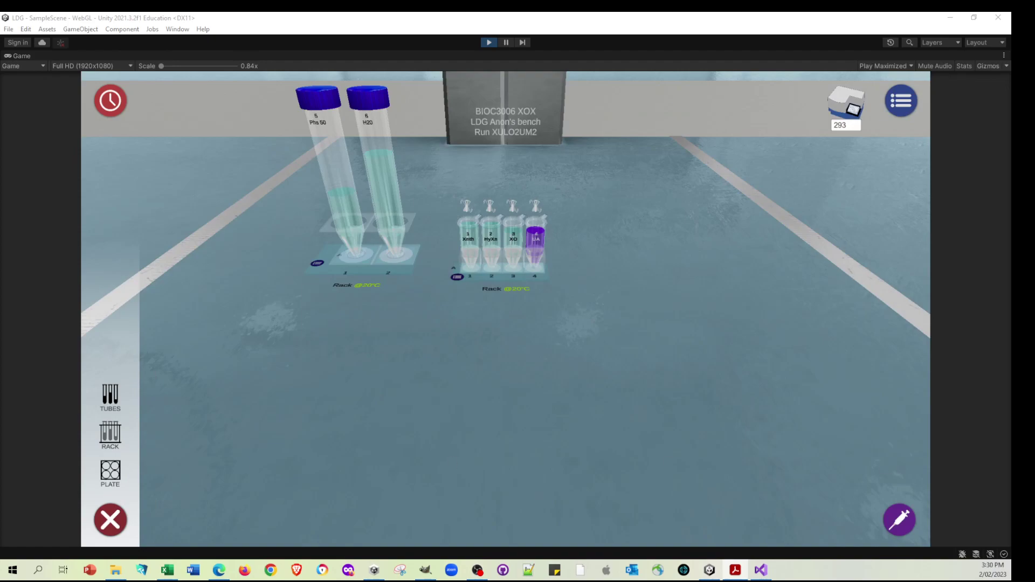
# - Create a 6-column plate and move it to the front of the bench
pyautogui.click(110, 471)
pyautogui.click(478, 308)
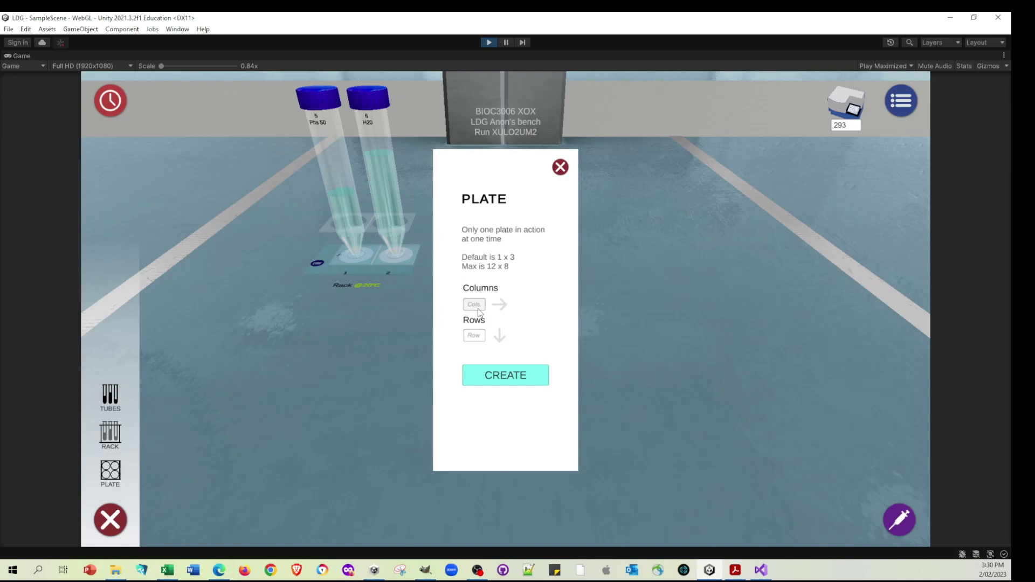
pyautogui.write('6')
pyautogui.click(476, 336)
pyautogui.click(498, 377)
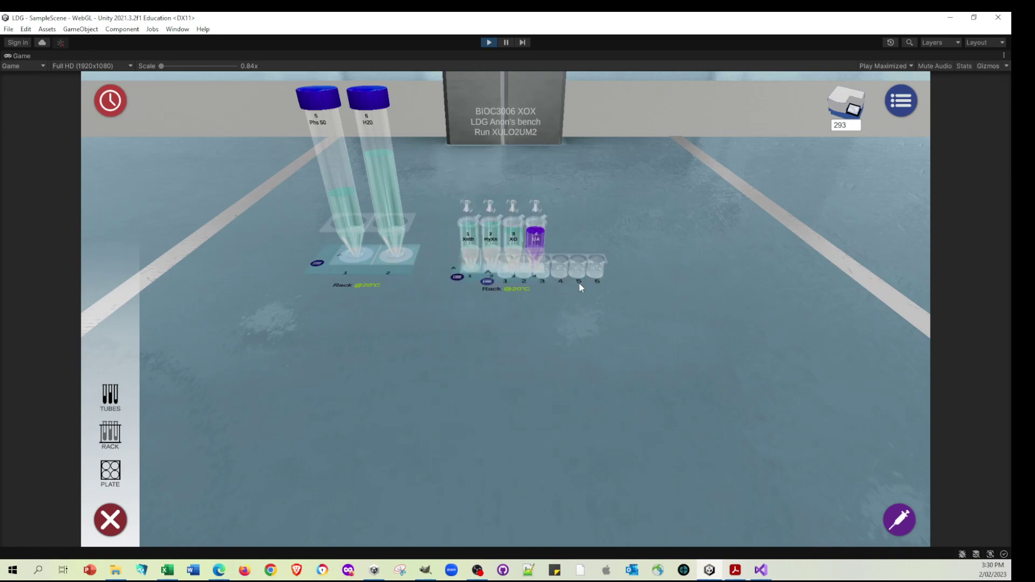
pyautogui.moveTo(579, 283); pyautogui.dragTo(546, 455)
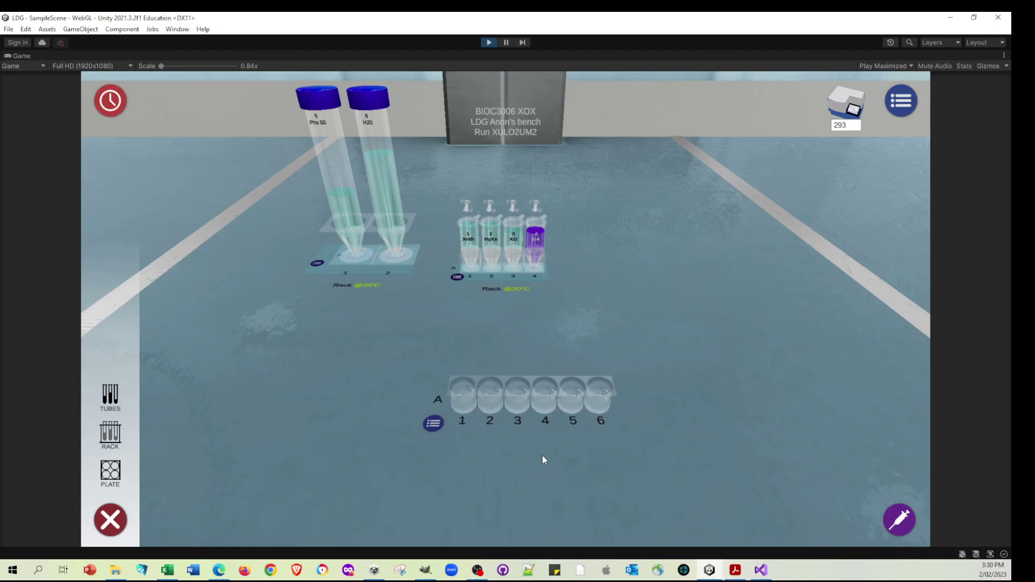
# - Uncap the xanthine tube and take a new P200 pipette set to 150 uL
pyautogui.click(478, 259)
pyautogui.click(899, 520)
pyautogui.click(907, 397)
pyautogui.click(919, 383)
pyautogui.click(919, 384)
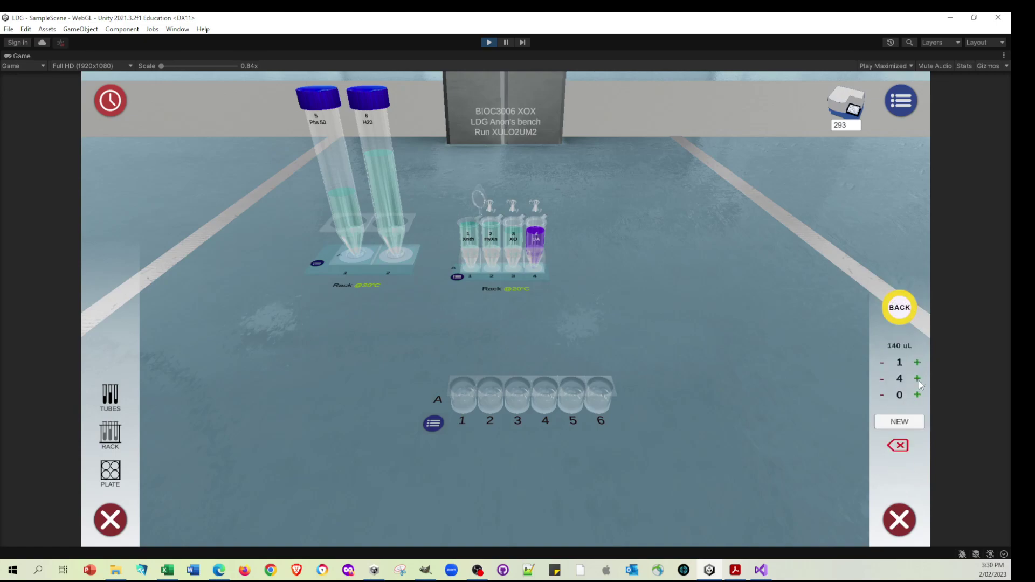
pyautogui.click(917, 379)
pyautogui.click(899, 421)
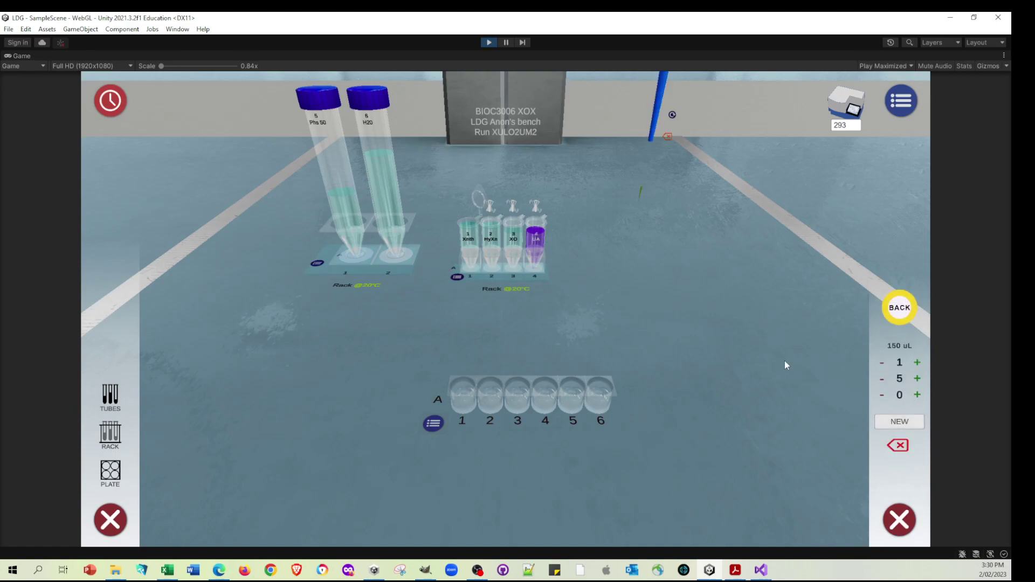
# - Dispense 150 uL xanthine into each of wells A1–A6, then discard the pipette
pyautogui.click(470, 225)
pyautogui.click(462, 384)
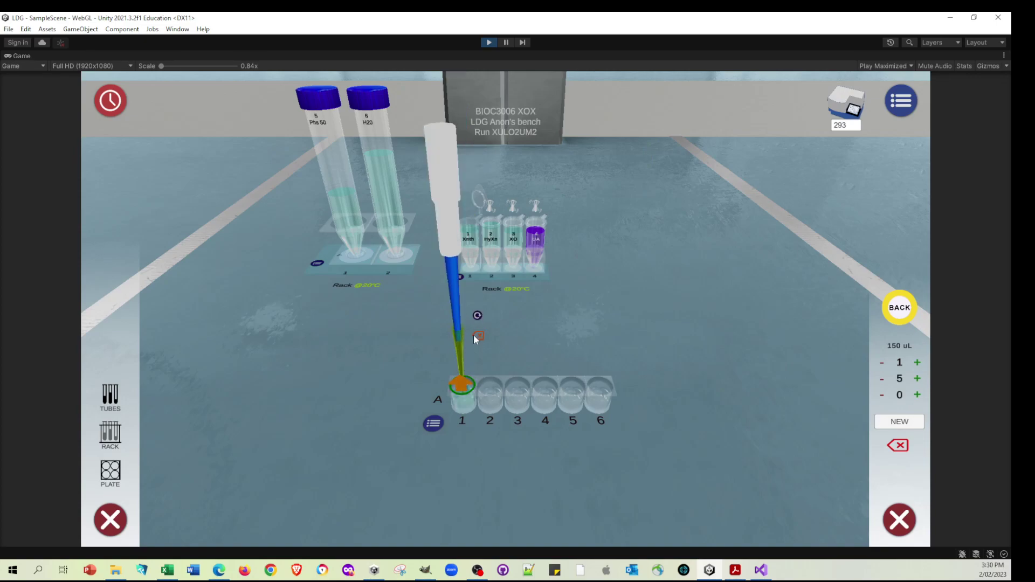
pyautogui.moveTo(544, 280); pyautogui.dragTo(675, 363)
pyautogui.click(665, 264)
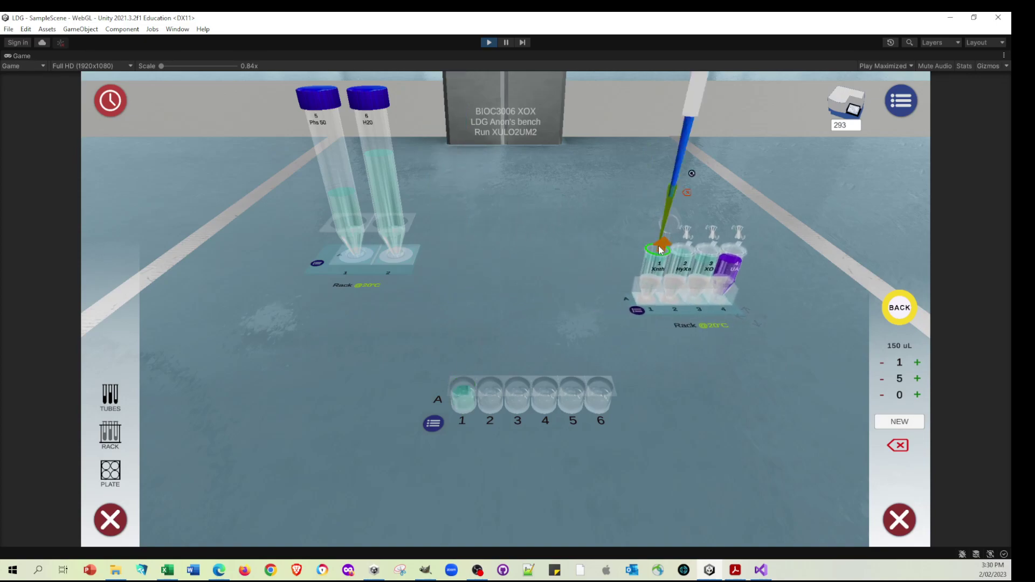
pyautogui.click(490, 386)
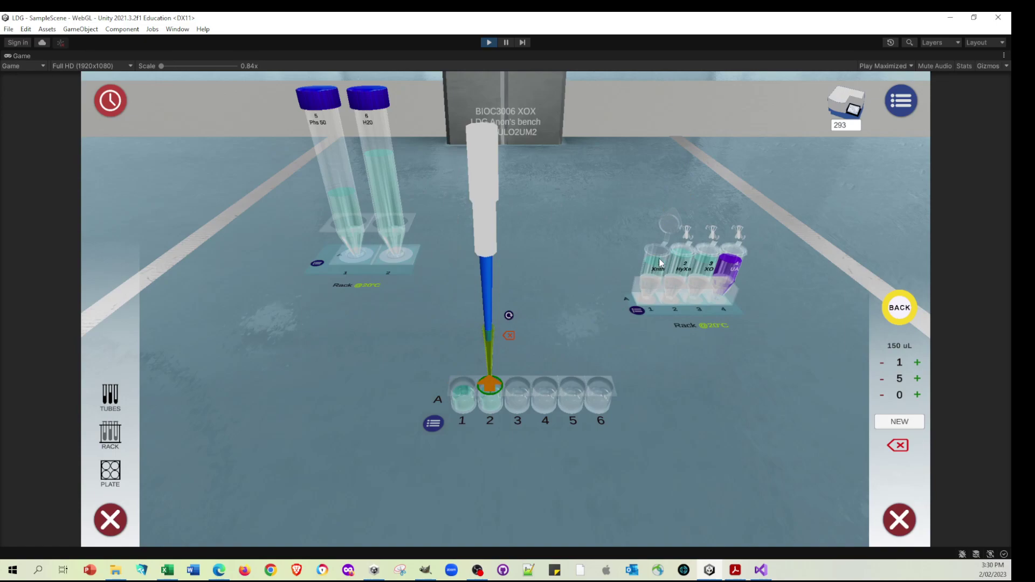
pyautogui.click(516, 389)
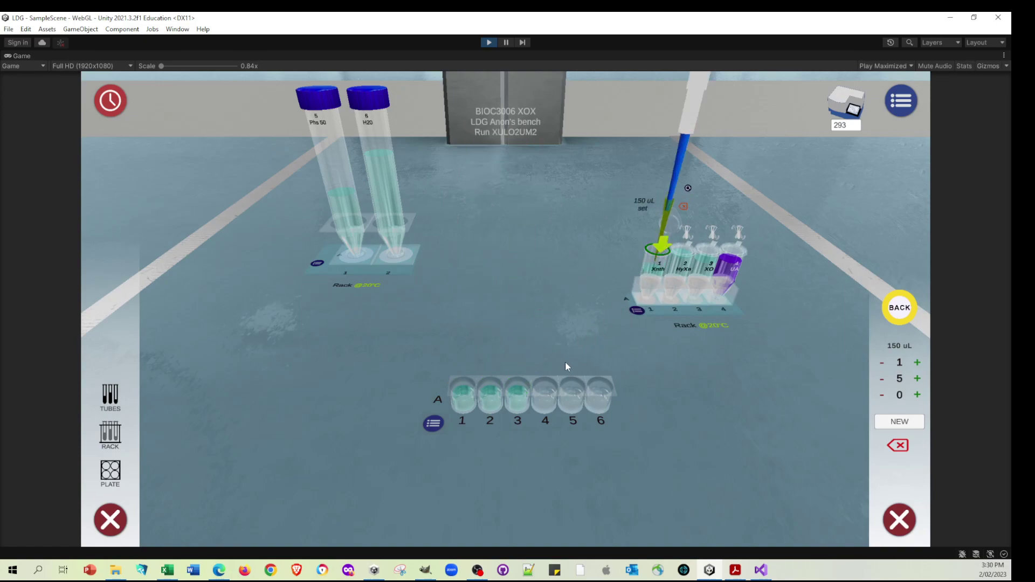
pyautogui.click(545, 386)
pyautogui.click(660, 260)
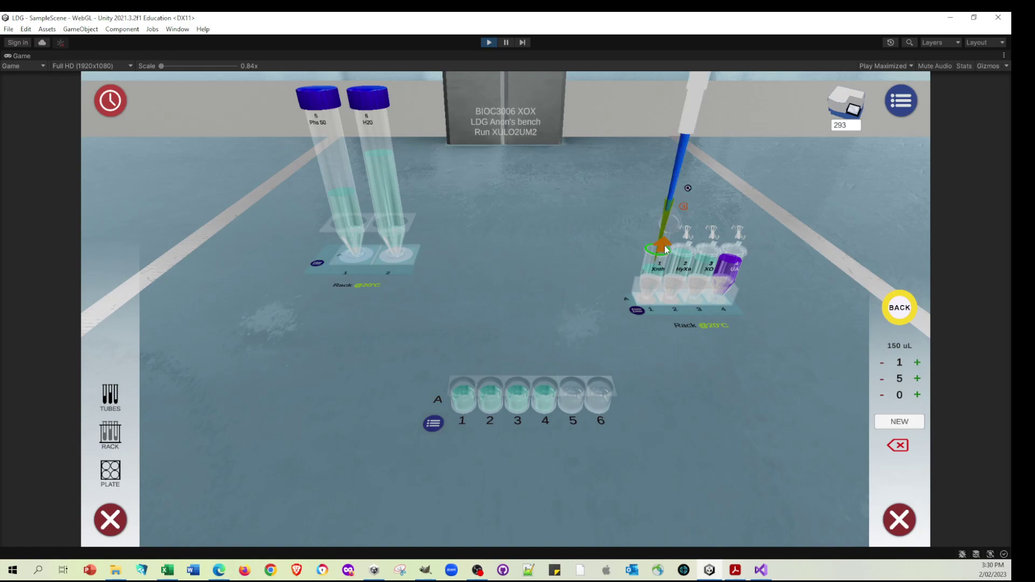
pyautogui.click(575, 384)
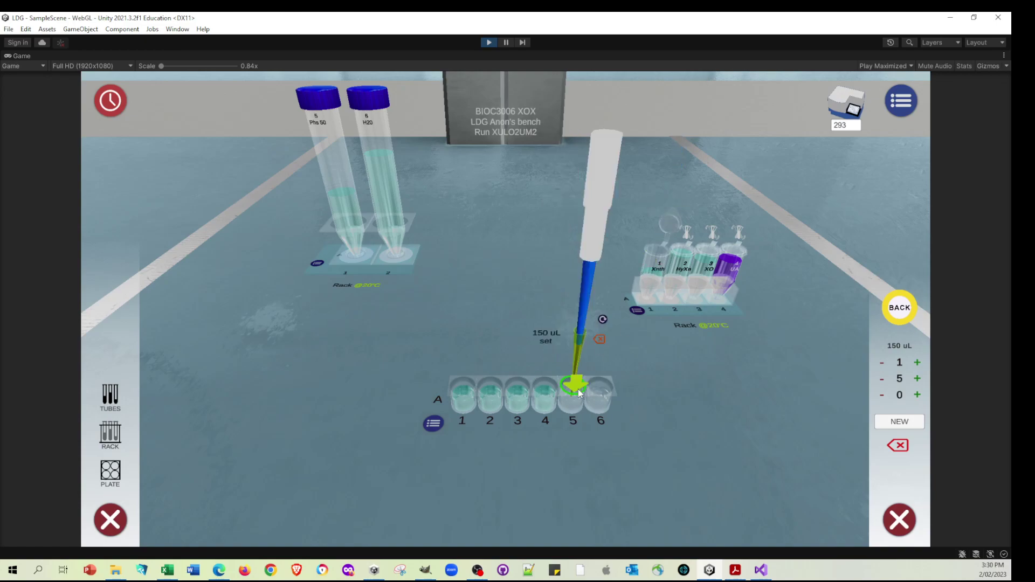
pyautogui.click(656, 263)
pyautogui.click(601, 386)
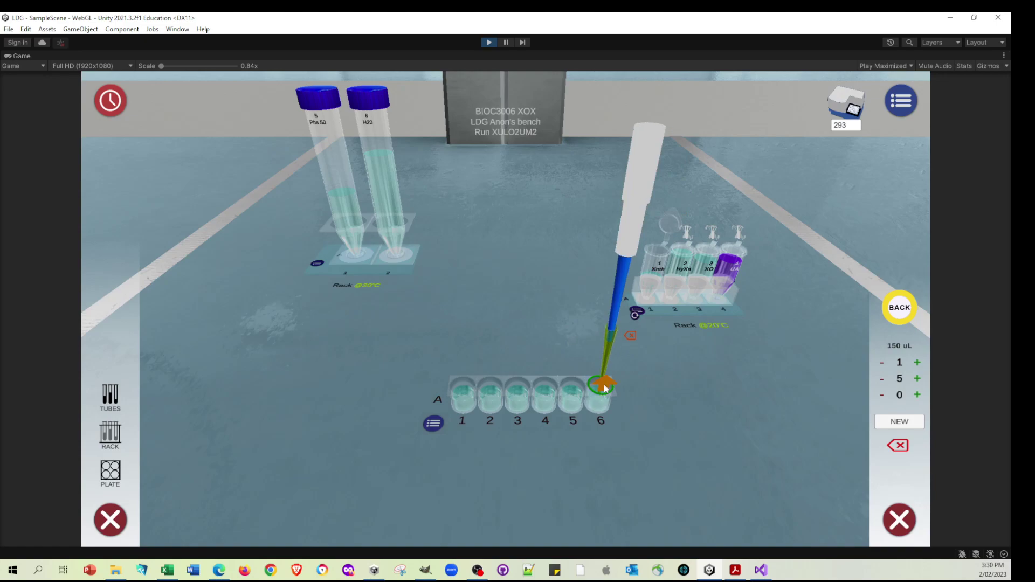
pyautogui.click(631, 336)
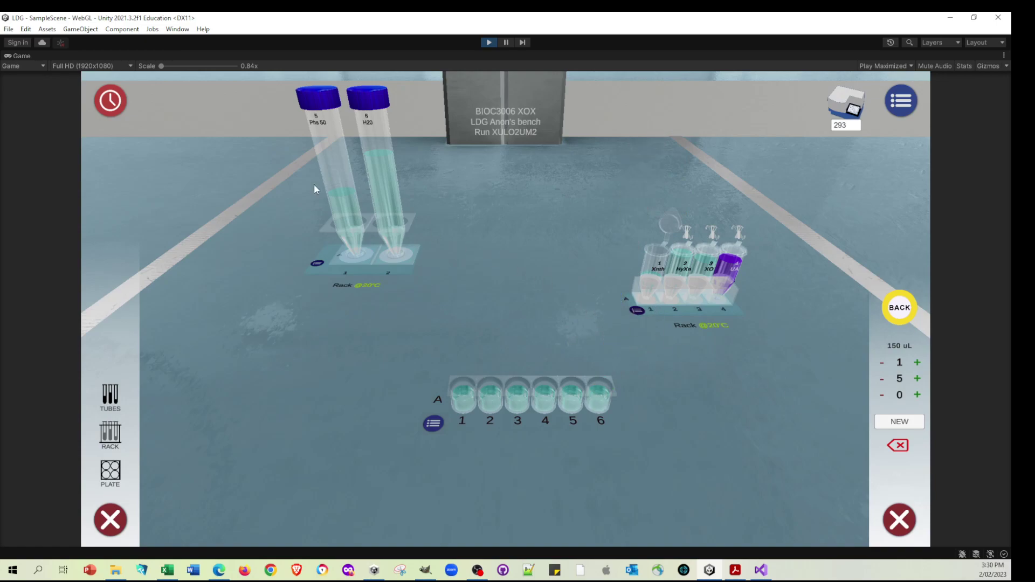
# - Uncap Phs 50 tube 5 and pipette 30 uL into well A1
pyautogui.click(414, 268)
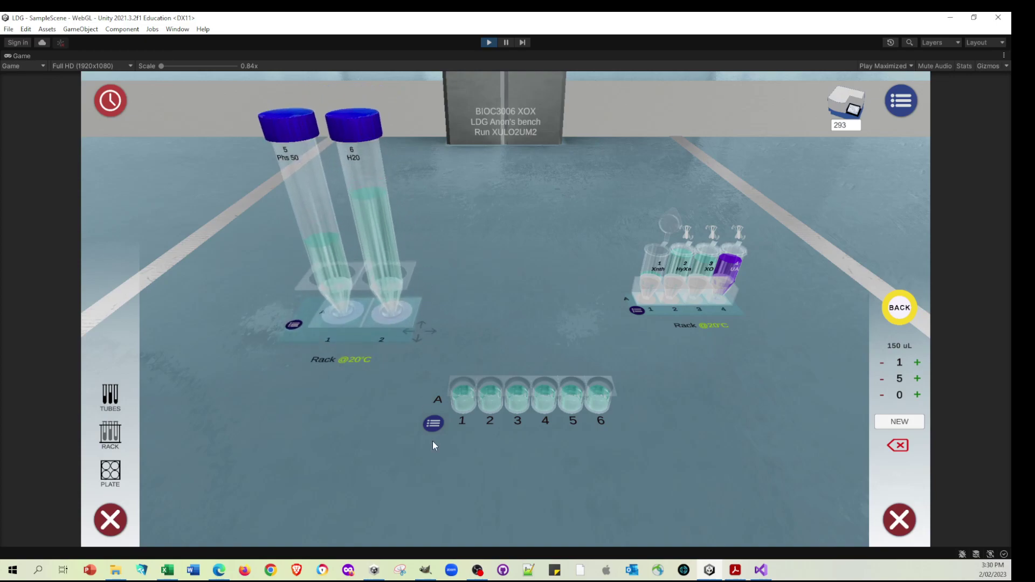
pyautogui.click(289, 133)
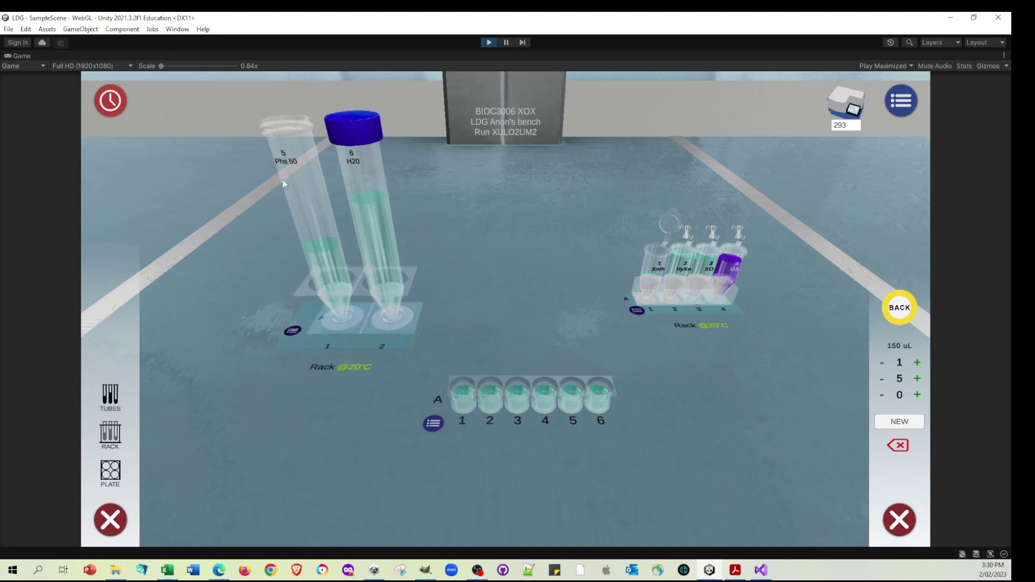
pyautogui.click(903, 319)
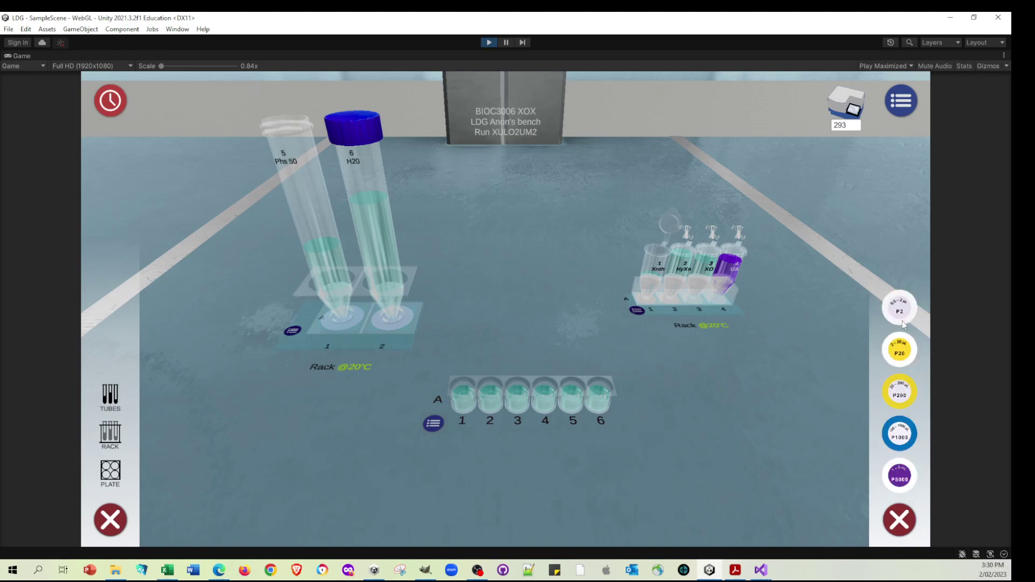
pyautogui.click(908, 393)
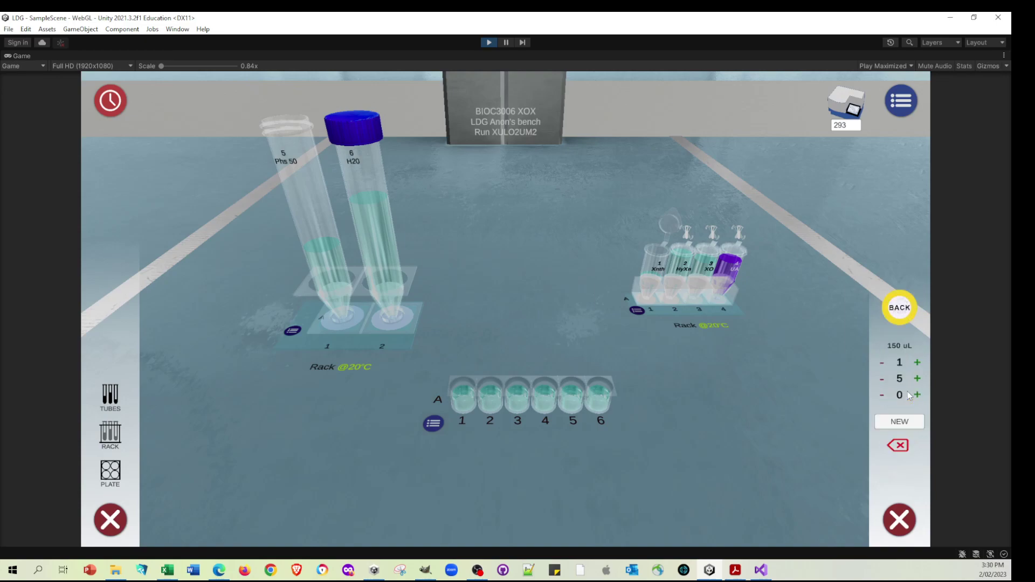
pyautogui.click(881, 364)
pyautogui.click(916, 379)
pyautogui.click(899, 422)
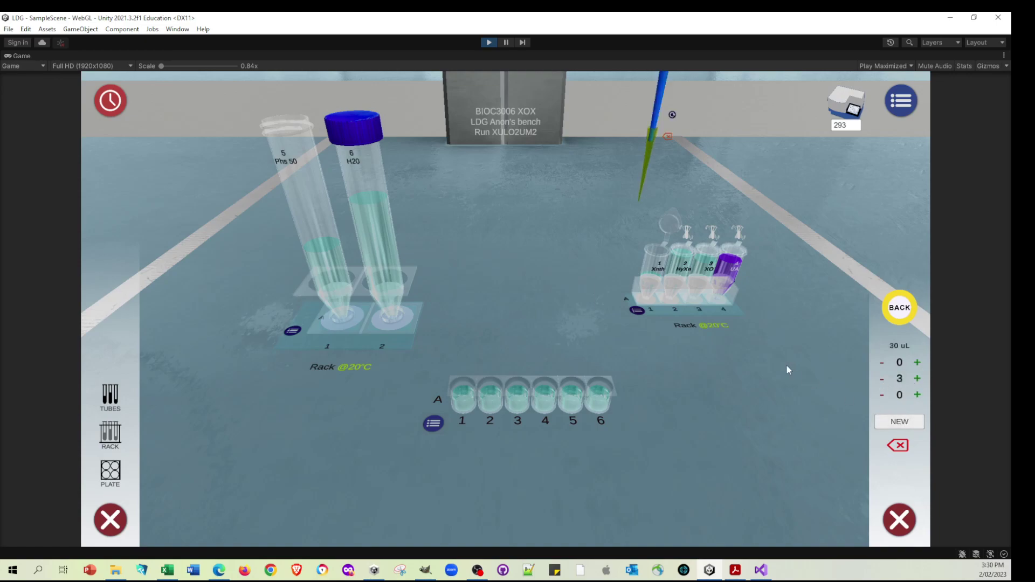
pyautogui.click(276, 119)
pyautogui.click(464, 386)
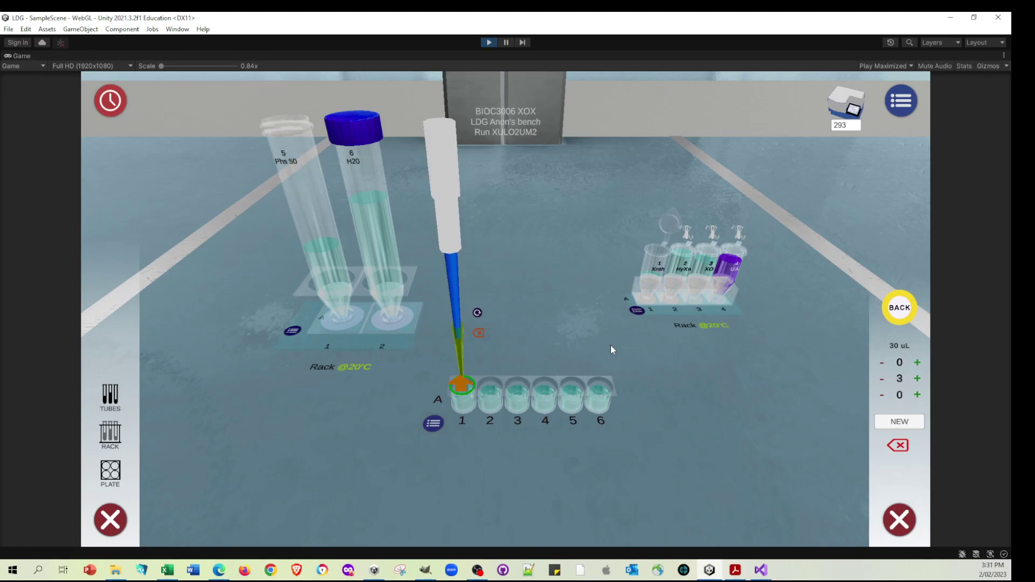
# - Add 25 uL and 20 uL of Phs 50 to wells A2 and A3
pyautogui.click(882, 379)
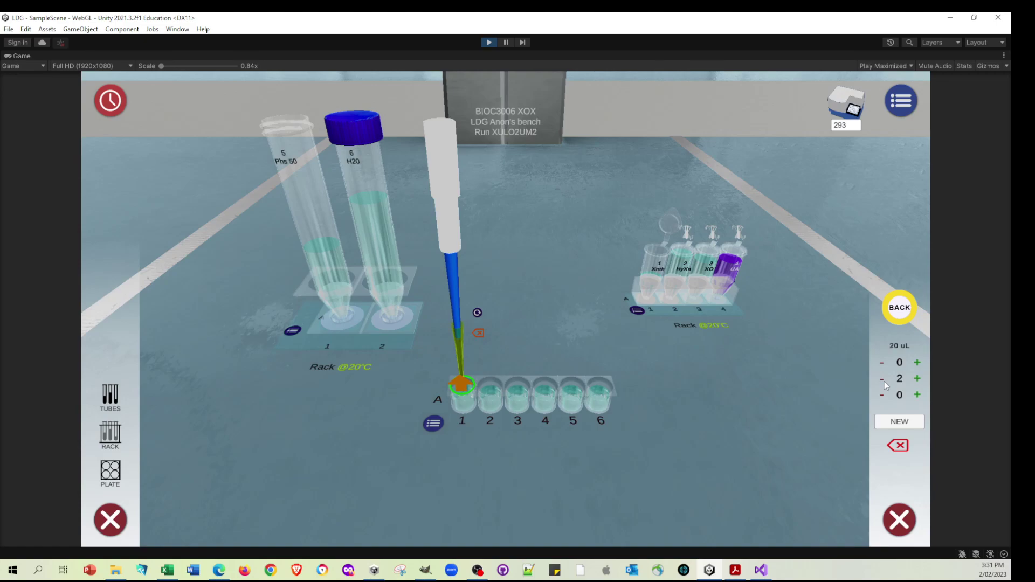
pyautogui.click(919, 394)
pyautogui.click(918, 394)
pyautogui.click(917, 395)
pyautogui.click(917, 395)
pyautogui.click(917, 394)
pyautogui.click(266, 151)
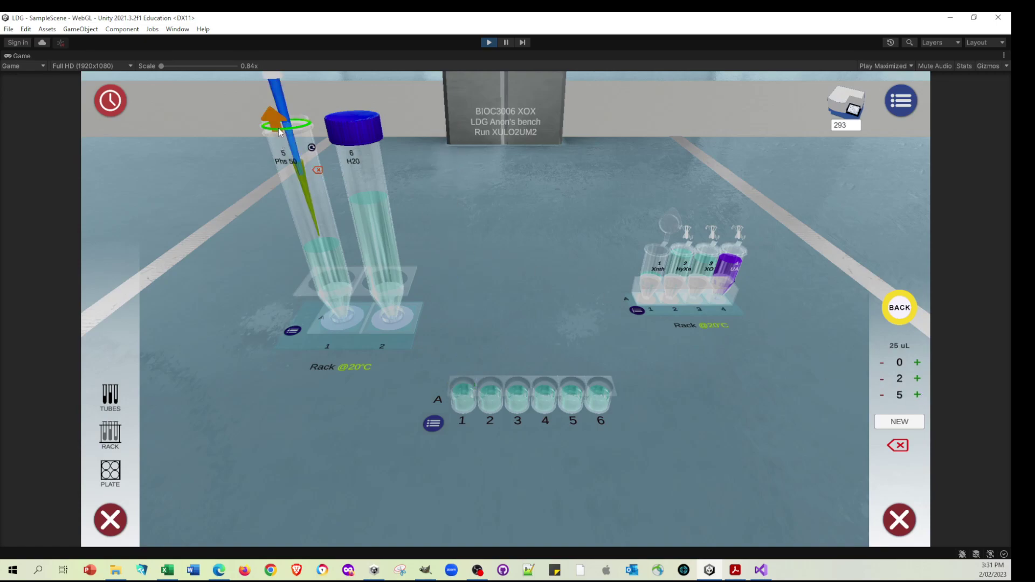
pyautogui.click(487, 392)
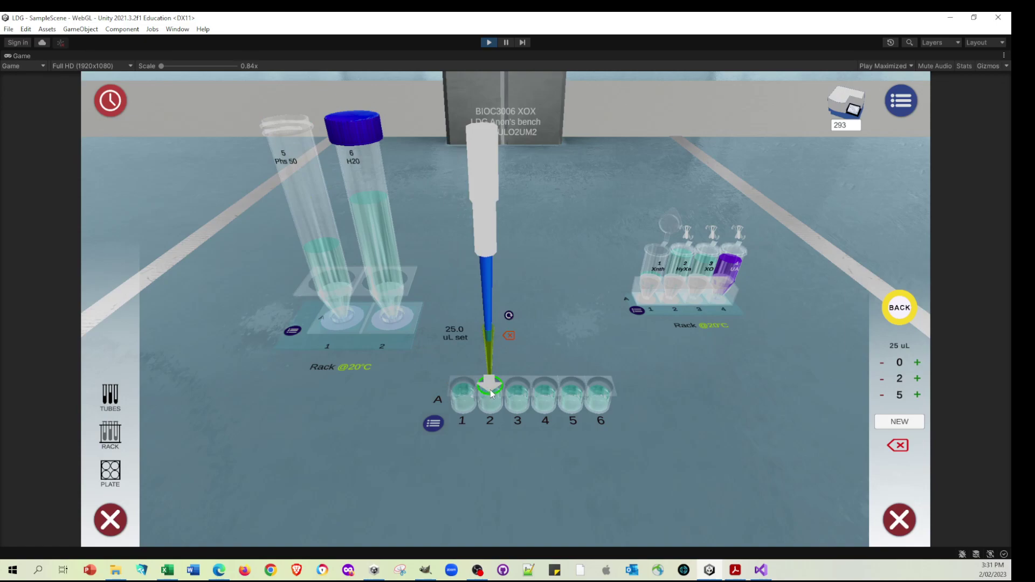
pyautogui.click(883, 395)
pyautogui.click(883, 395)
pyautogui.click(883, 395)
pyautogui.click(883, 395)
pyautogui.click(277, 151)
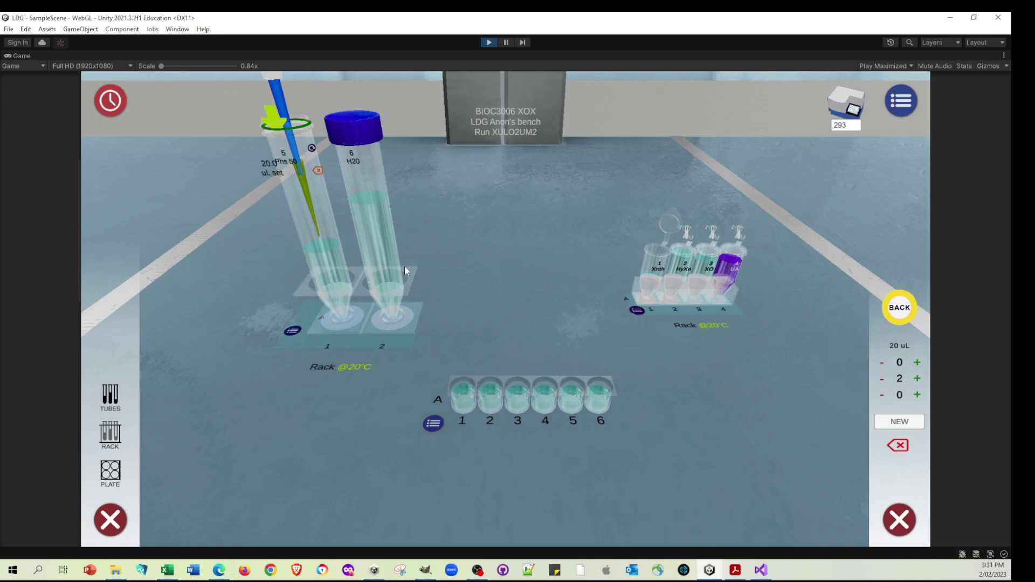
pyautogui.click(515, 385)
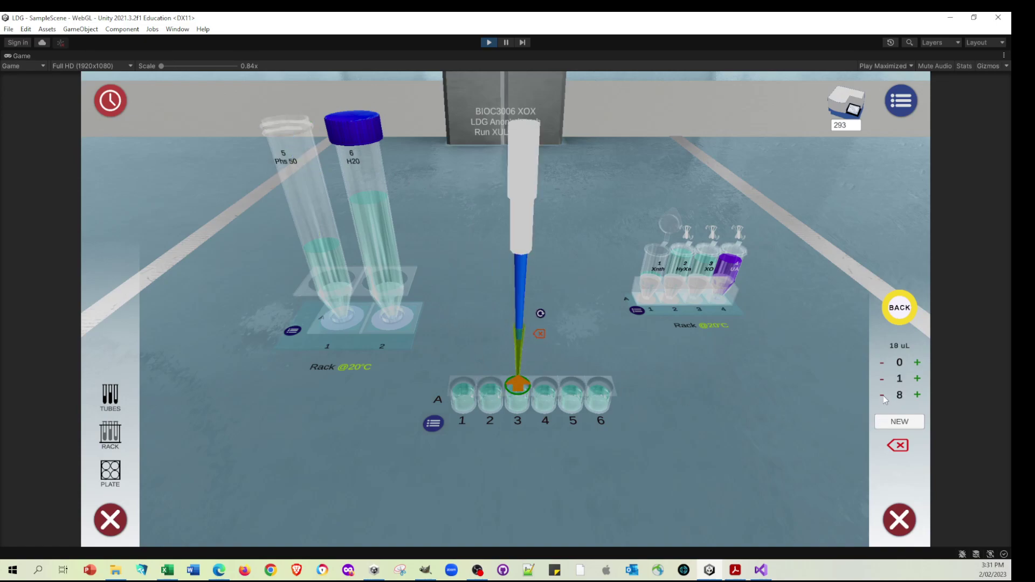
# - Add 15, 10 and 5 uL of Phs 50 to wells A4, A5 and A6
pyautogui.click(882, 395)
pyautogui.click(882, 395)
pyautogui.click(882, 395)
pyautogui.click(293, 145)
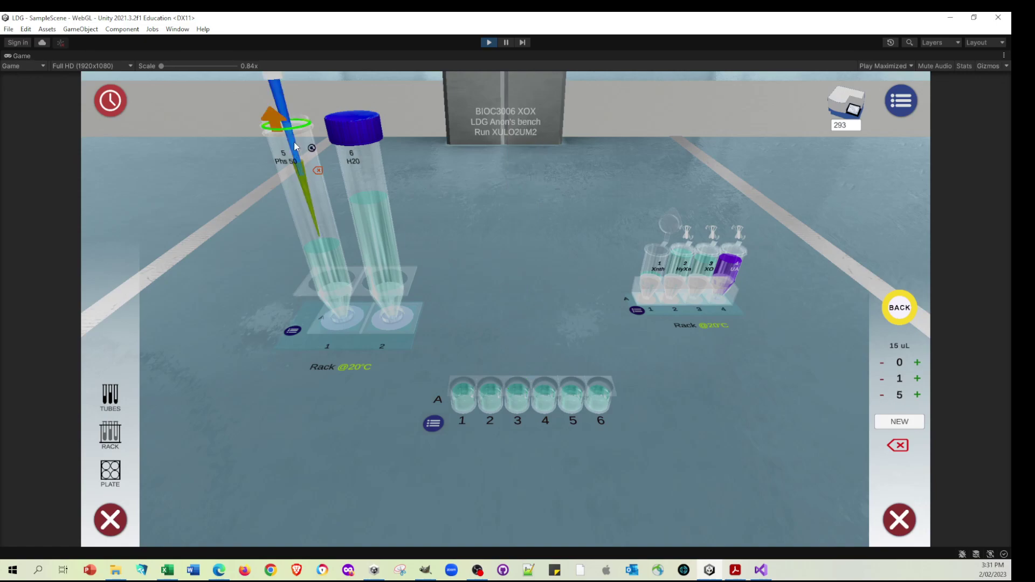
pyautogui.click(544, 389)
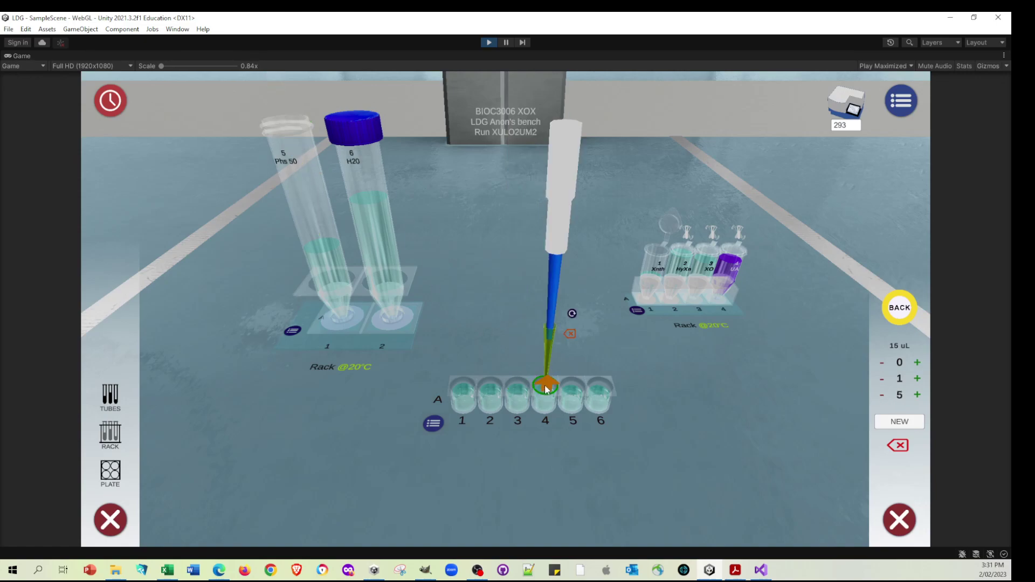
pyautogui.click(882, 395)
pyautogui.click(881, 395)
pyautogui.click(882, 395)
pyautogui.click(882, 395)
pyautogui.click(882, 395)
pyautogui.click(300, 150)
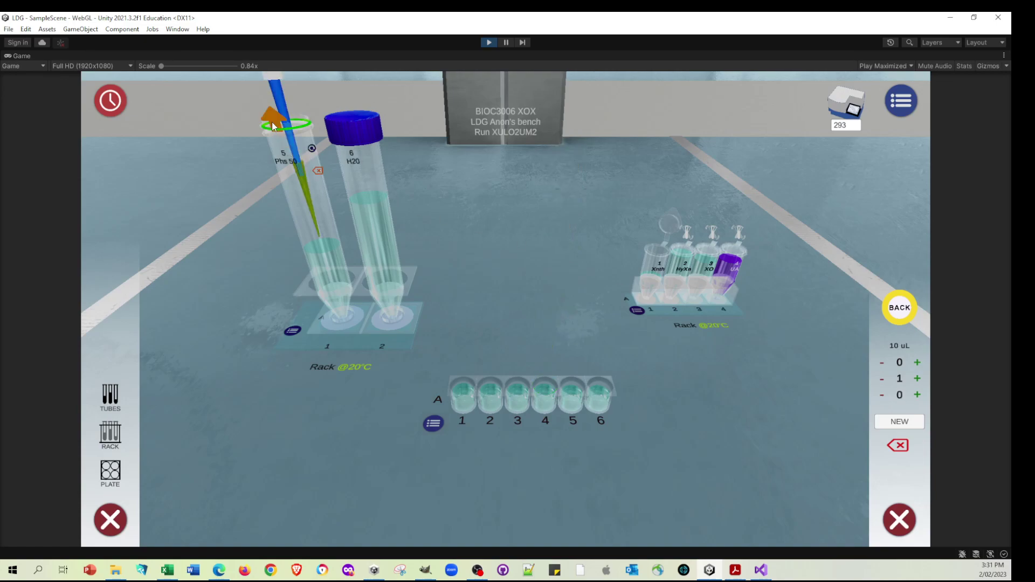
pyautogui.click(572, 389)
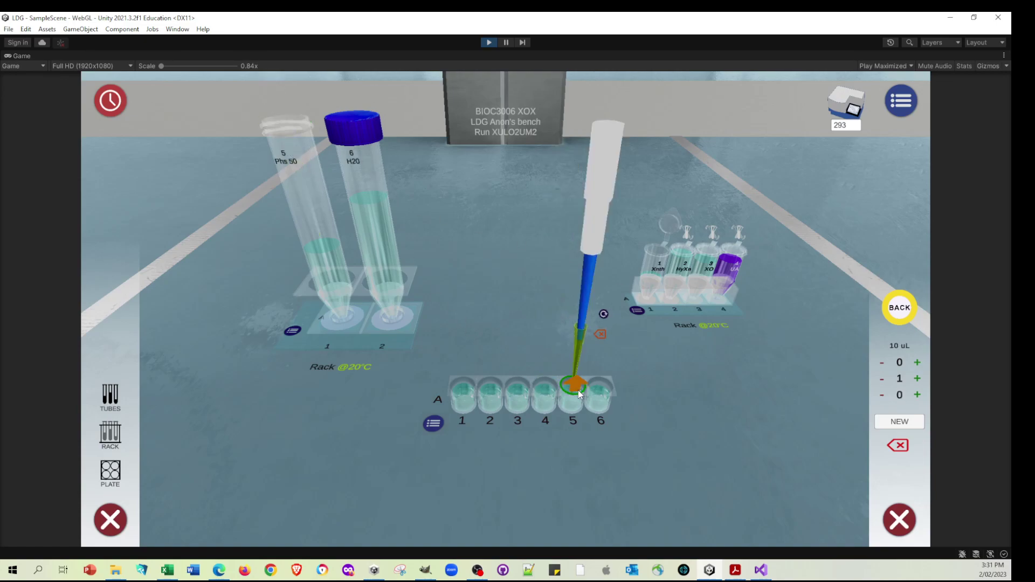
pyautogui.click(880, 398)
pyautogui.click(880, 397)
pyautogui.click(880, 398)
pyautogui.click(880, 398)
pyautogui.click(283, 138)
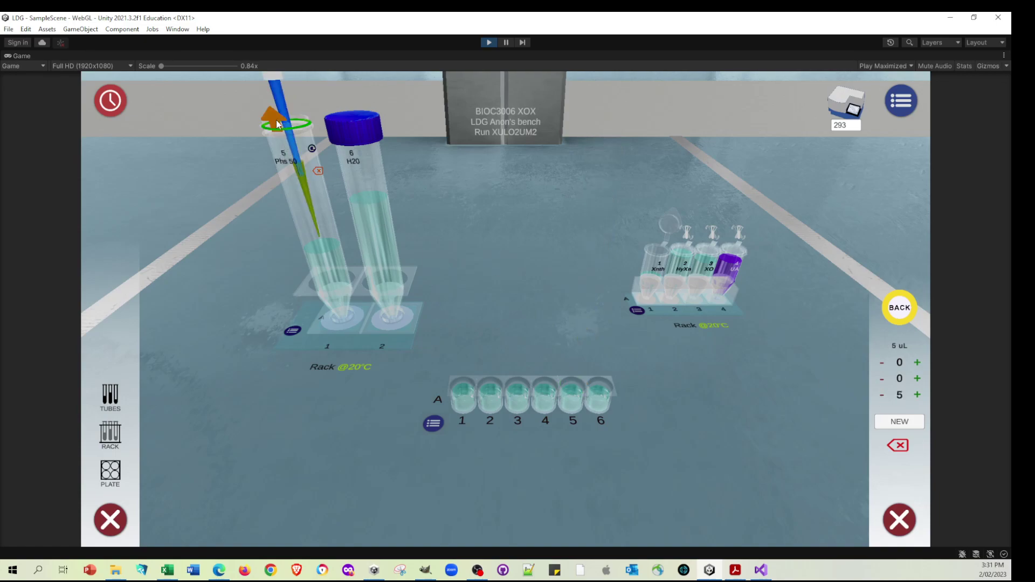
pyautogui.click(594, 386)
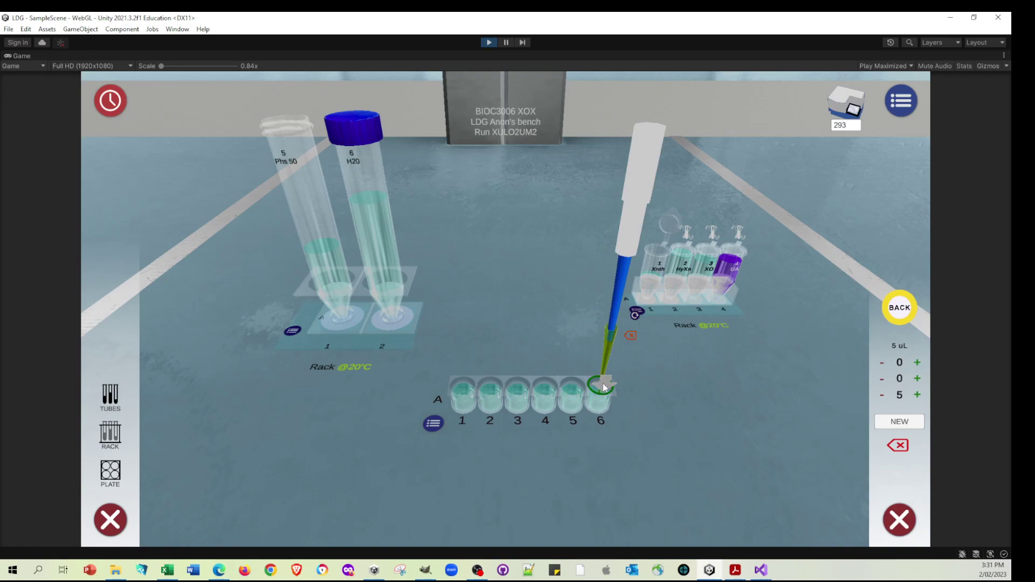
# - Discard the pipette, recap tubes 1 and 5, and open XO tube 3
pyautogui.click(631, 337)
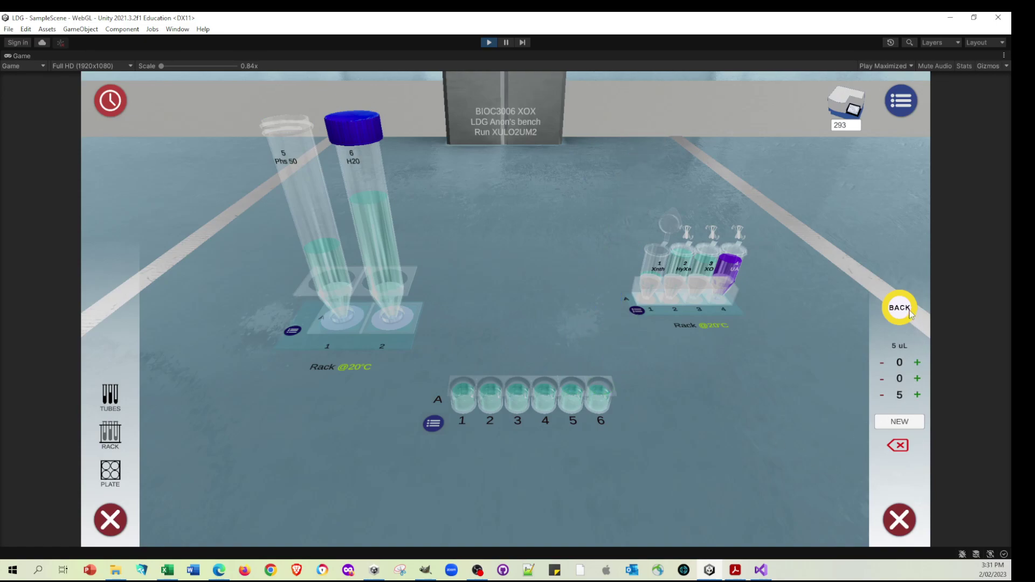
pyautogui.click(675, 225)
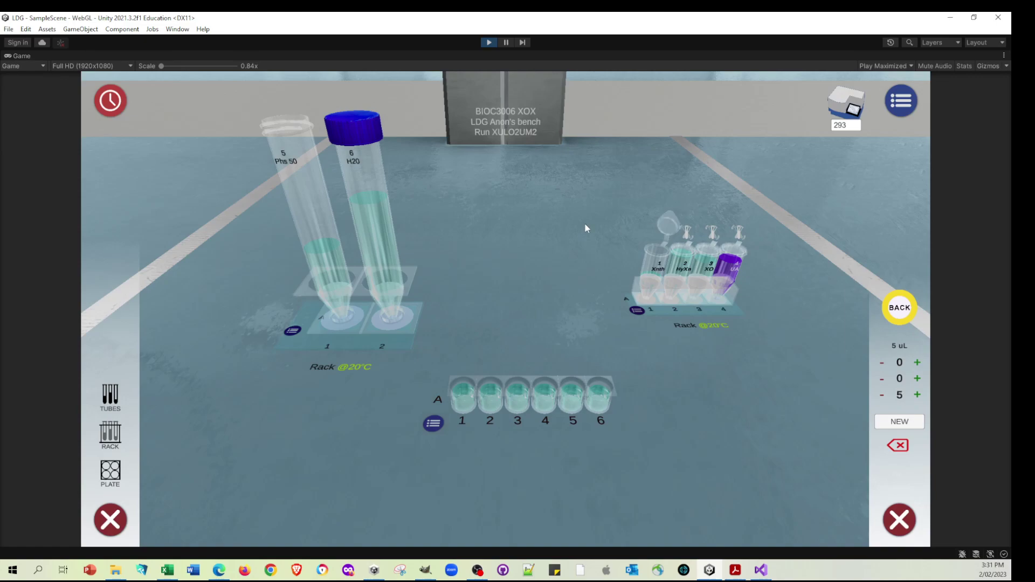
pyautogui.click(286, 134)
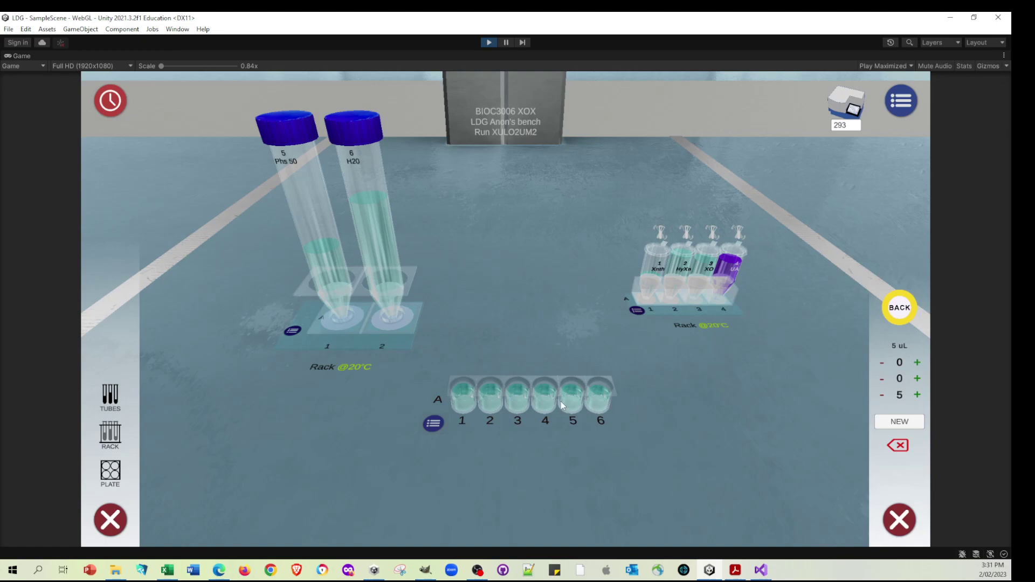
pyautogui.click(703, 250)
# - Set a P20 to 5 uL, add 5 uL XO to well A2, and start the stopwatch
pyautogui.click(898, 312)
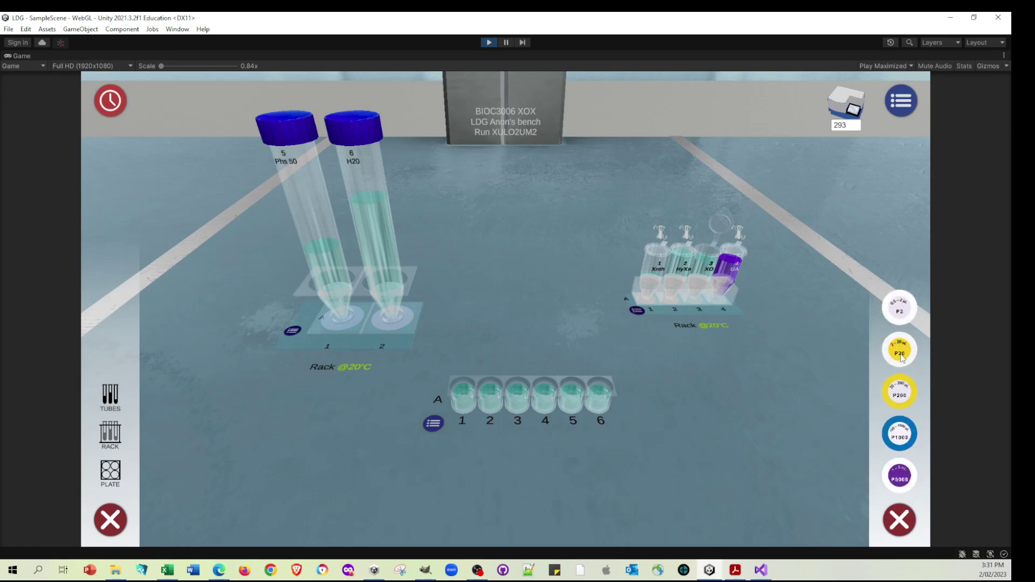
pyautogui.click(900, 352)
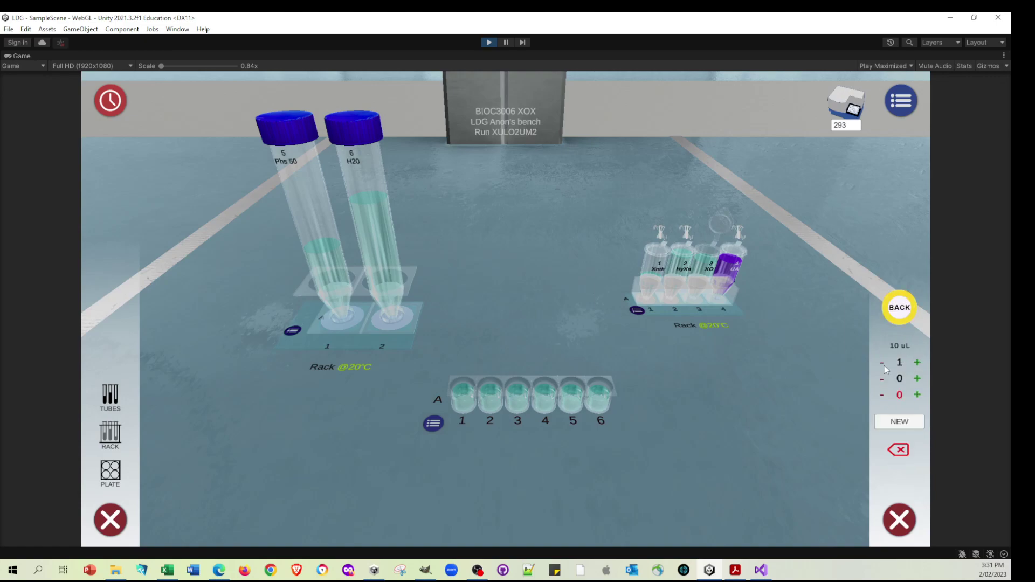
pyautogui.click(883, 364)
pyautogui.click(916, 378)
pyautogui.click(707, 250)
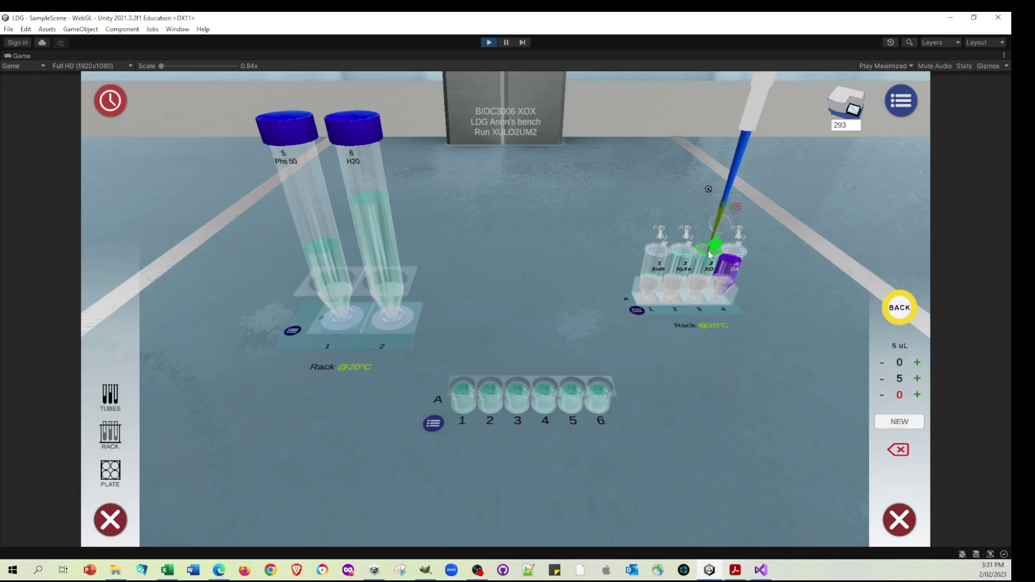
pyautogui.click(112, 108)
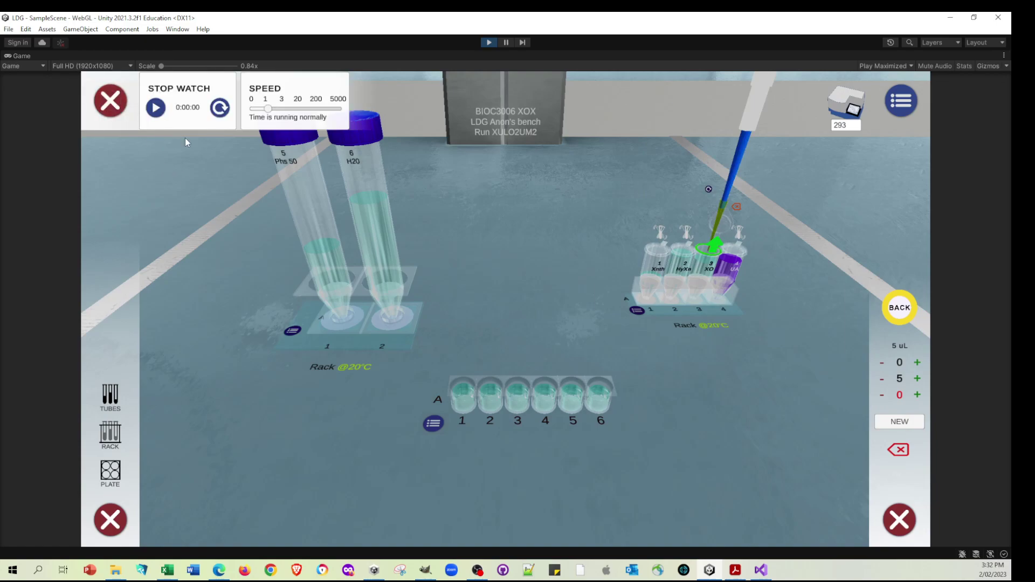
pyautogui.click(715, 249)
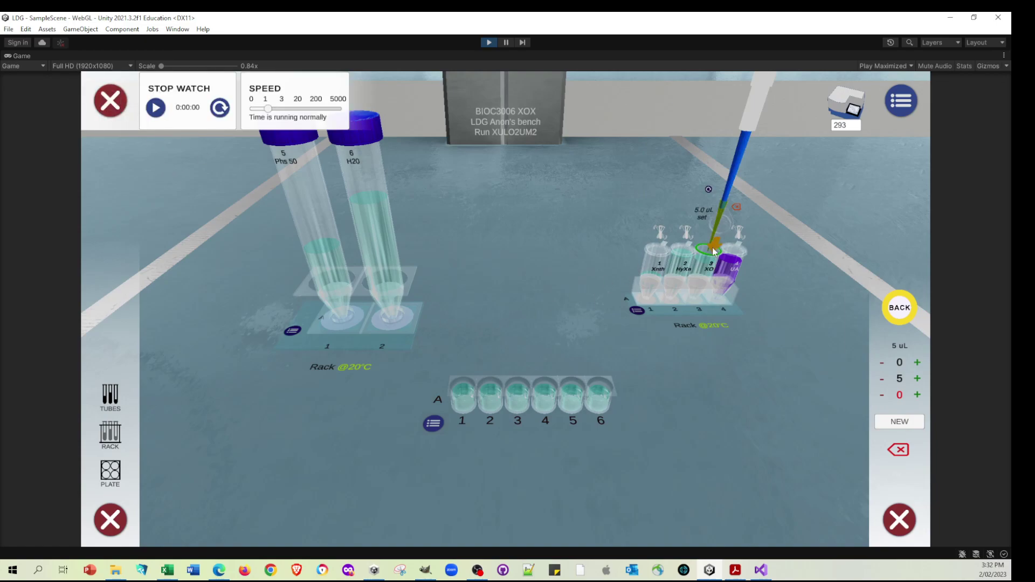
pyautogui.click(490, 395)
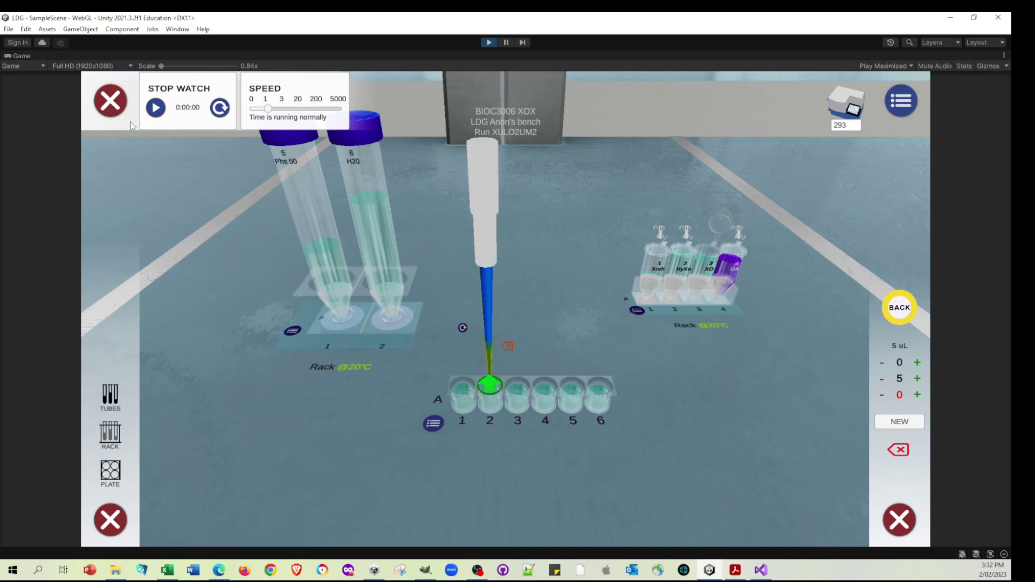
pyautogui.click(155, 107)
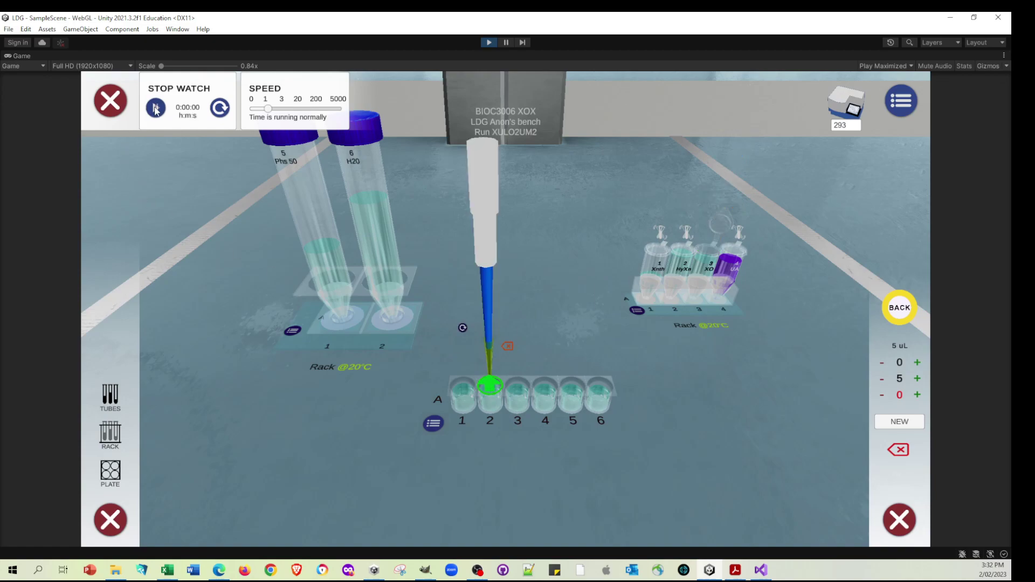
# - Add 10 uL XO to well A3 and 15 uL XO to well A4
pyautogui.click(917, 378)
pyautogui.click(917, 379)
pyautogui.click(917, 379)
pyautogui.click(917, 379)
pyautogui.click(917, 379)
pyautogui.click(707, 252)
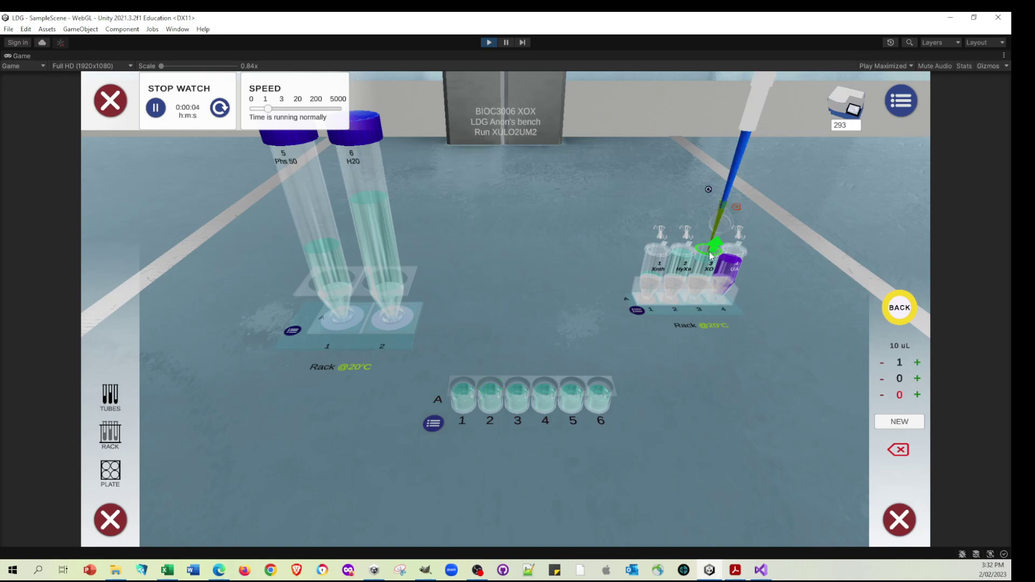
pyautogui.click(516, 391)
pyautogui.click(915, 378)
pyautogui.click(914, 378)
pyautogui.click(914, 378)
pyautogui.click(914, 378)
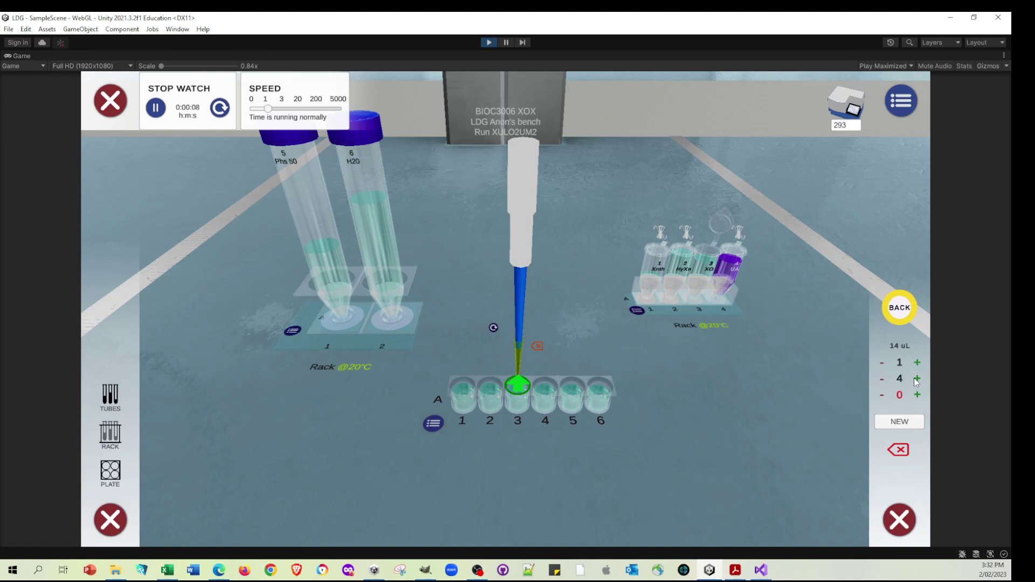
pyautogui.click(713, 251)
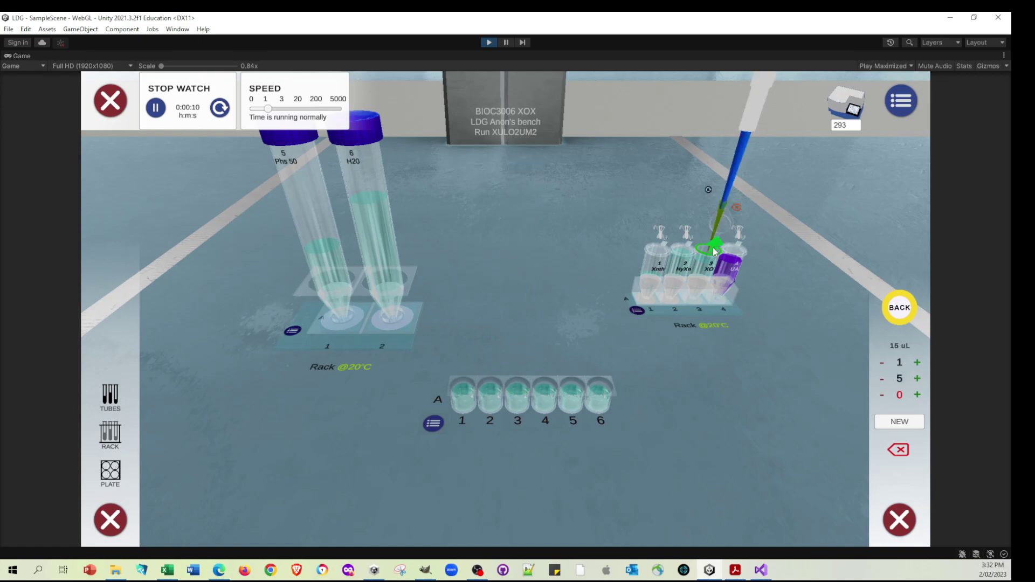
pyautogui.click(545, 387)
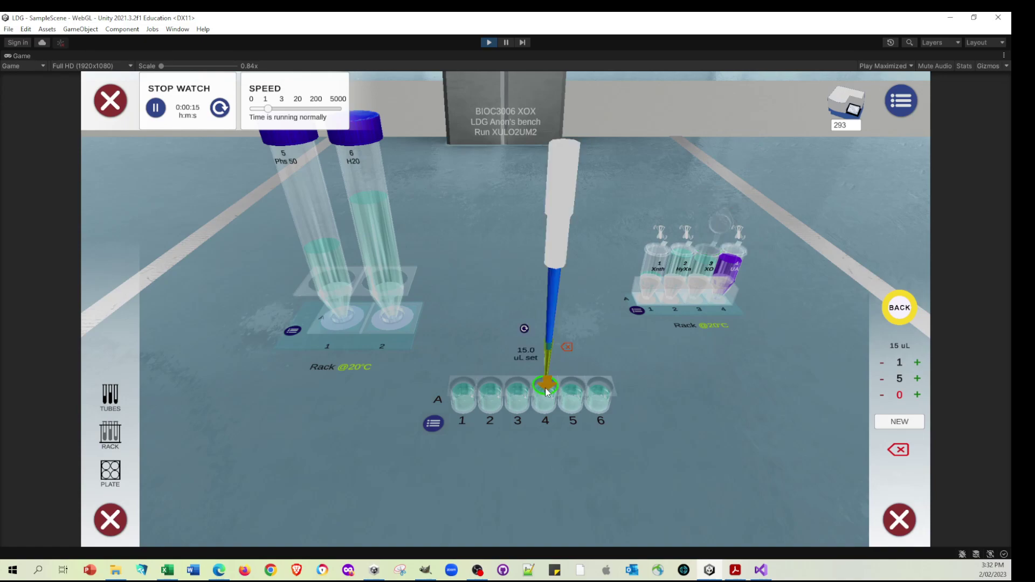
# - Add 20 uL XO to well A5 and 5 uL to well A6 using fresh tips
pyautogui.click(917, 377)
pyautogui.click(917, 378)
pyautogui.click(918, 378)
pyautogui.click(918, 378)
pyautogui.click(918, 378)
pyautogui.click(898, 423)
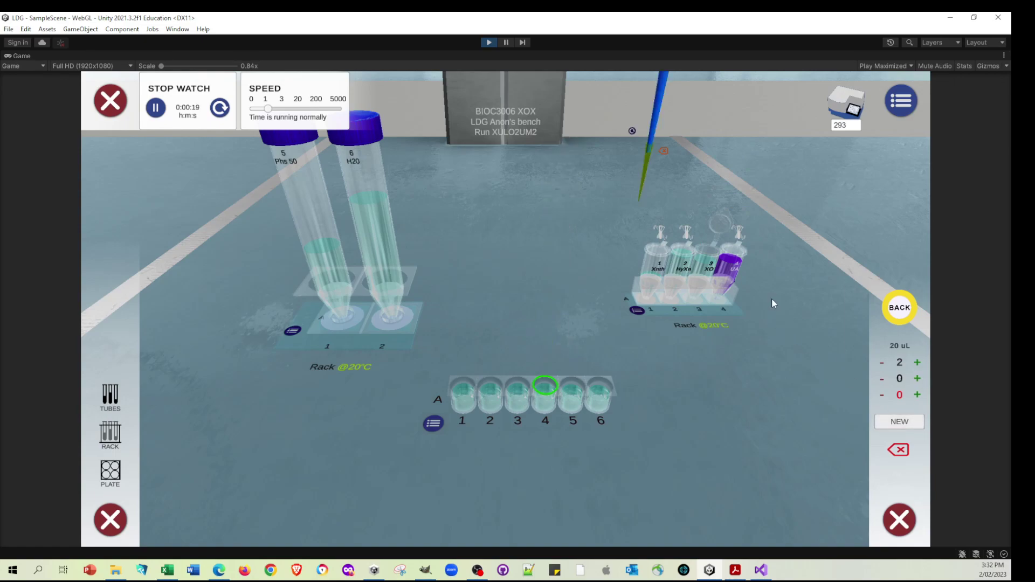
pyautogui.click(574, 392)
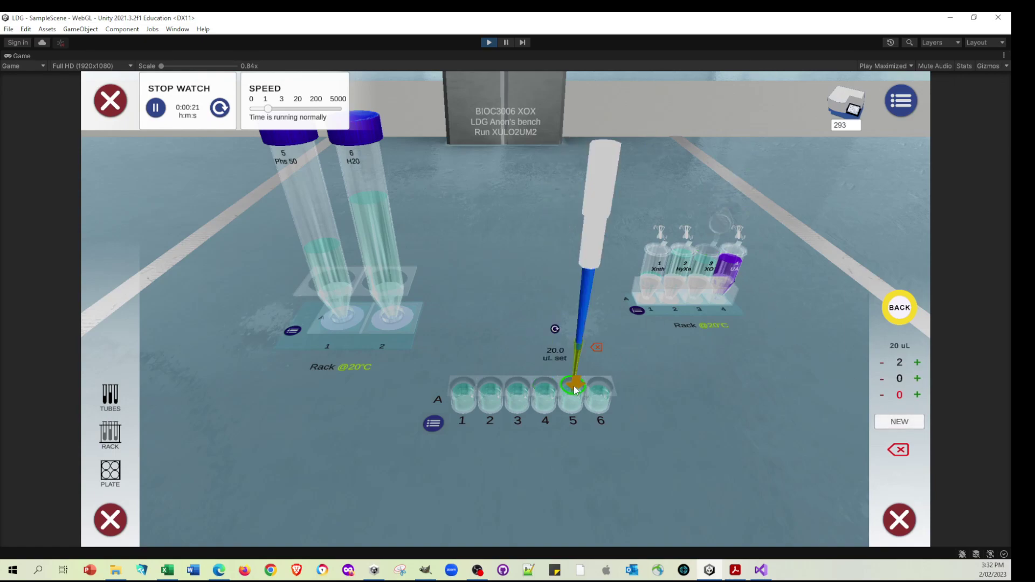
pyautogui.click(898, 422)
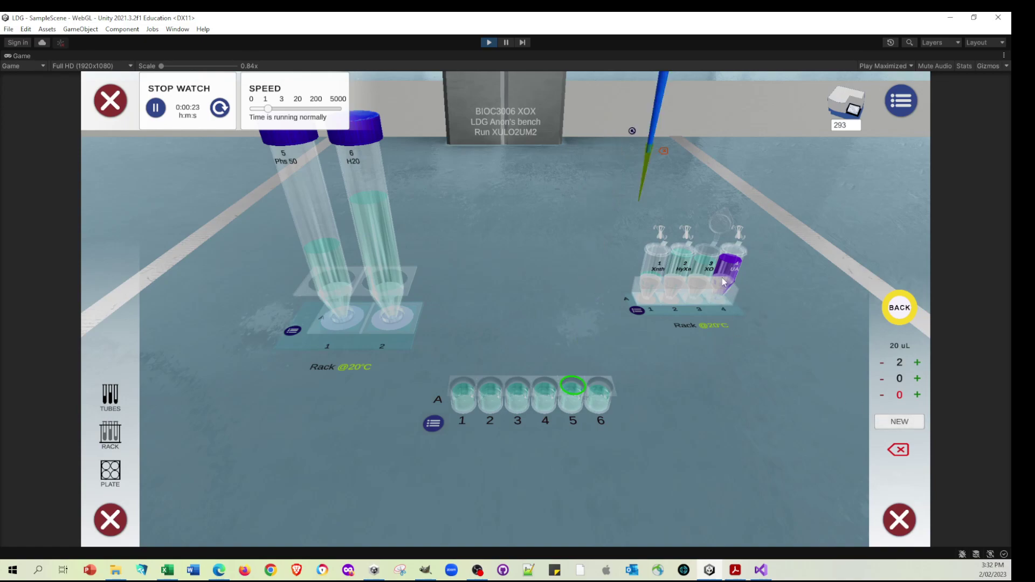
pyautogui.click(605, 387)
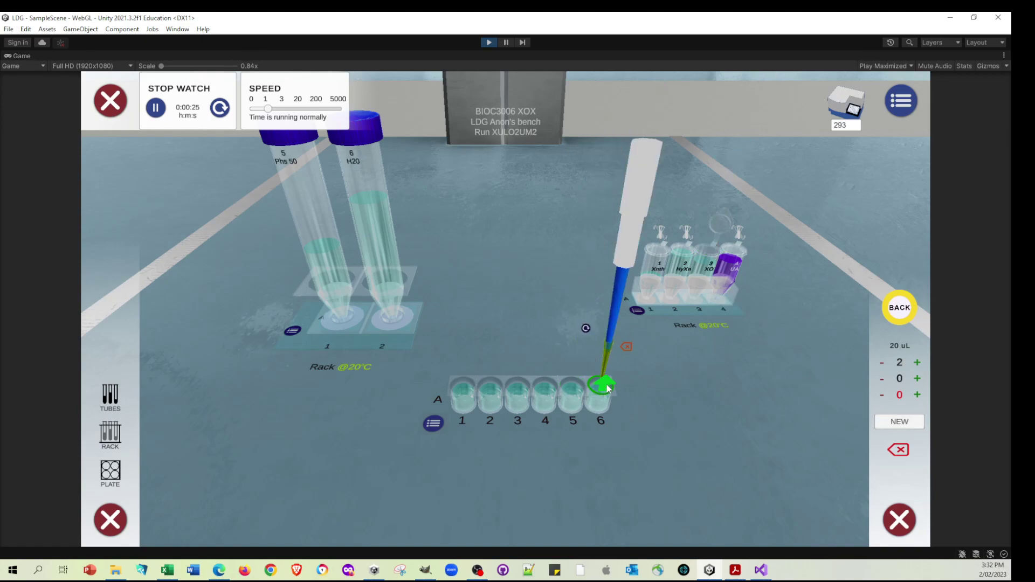
pyautogui.click(881, 363)
pyautogui.click(882, 363)
pyautogui.click(916, 379)
pyautogui.click(916, 379)
pyautogui.click(916, 378)
pyautogui.click(915, 379)
pyautogui.click(915, 378)
pyautogui.click(898, 422)
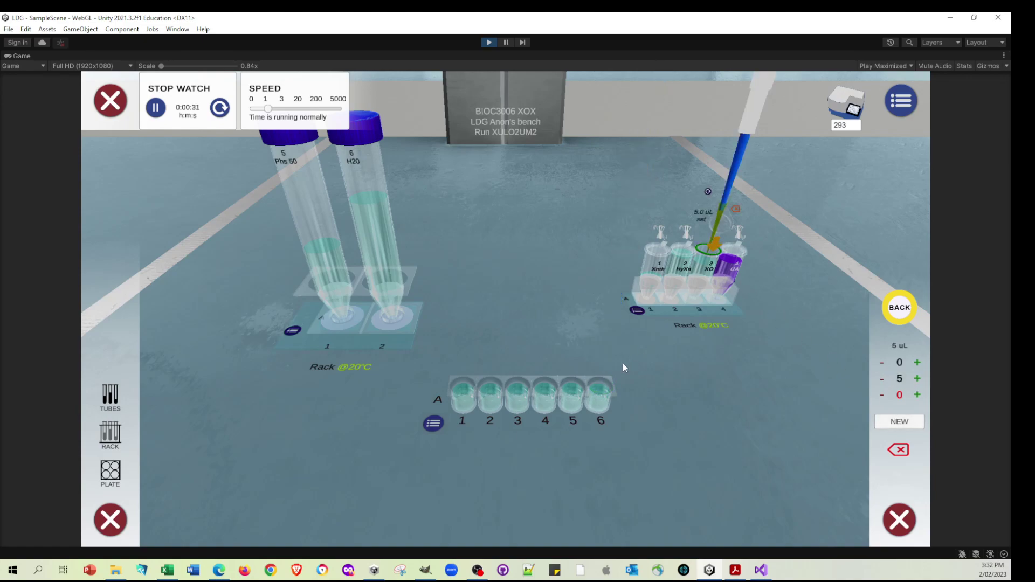
pyautogui.click(601, 387)
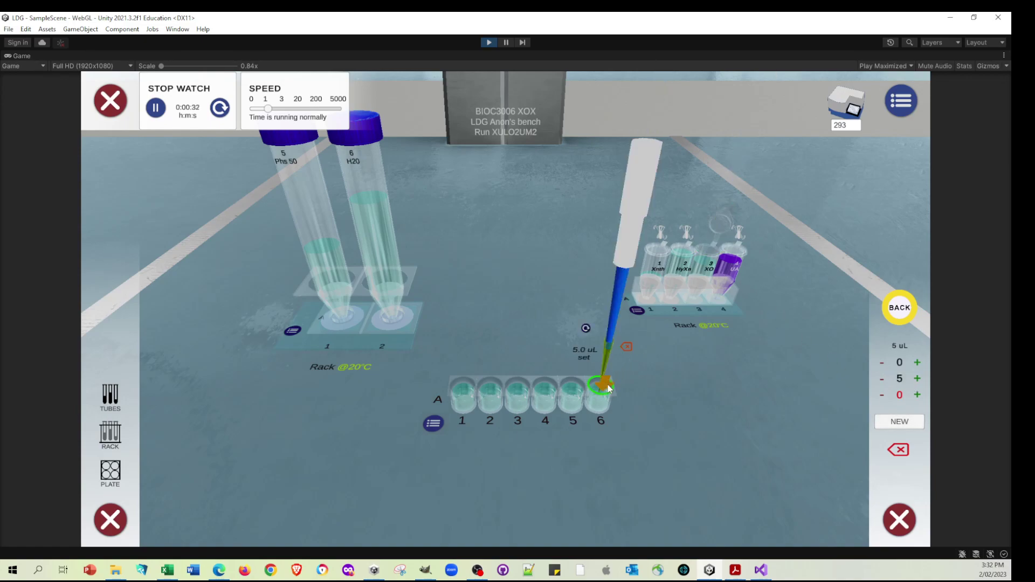
pyautogui.click(630, 346)
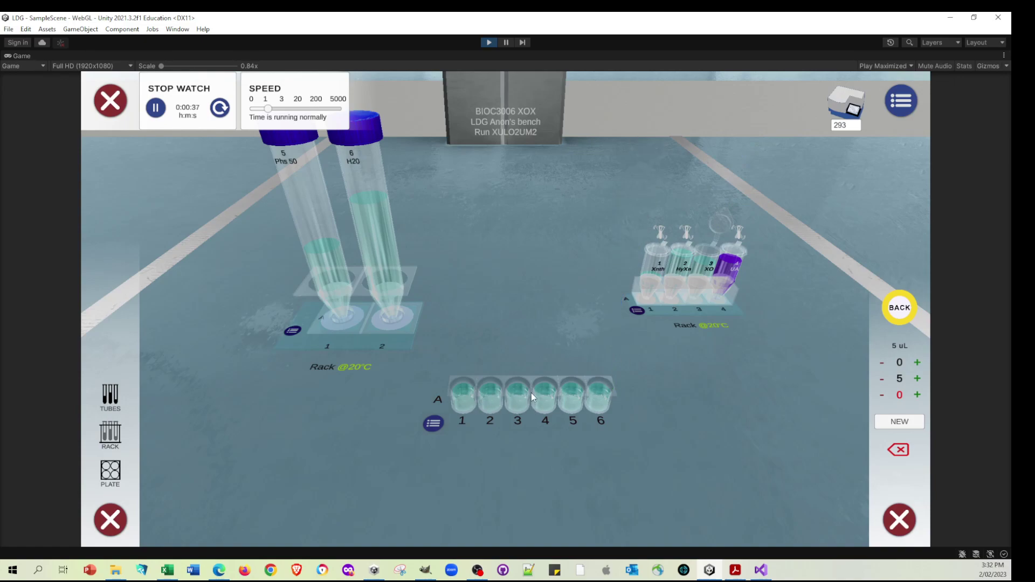
# - Mix the plate and take a first absorbance reading
pyautogui.click(434, 424)
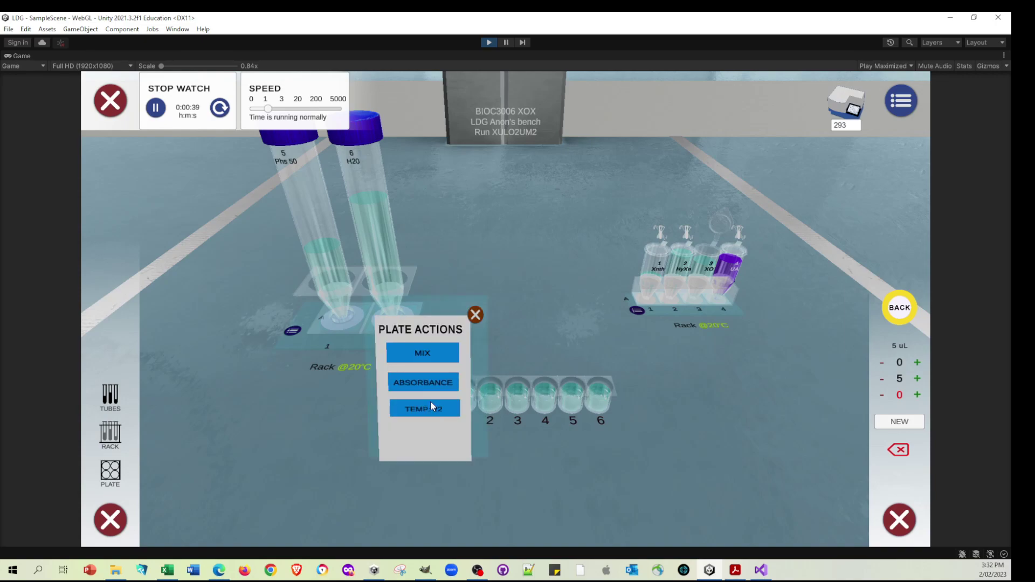
pyautogui.click(432, 356)
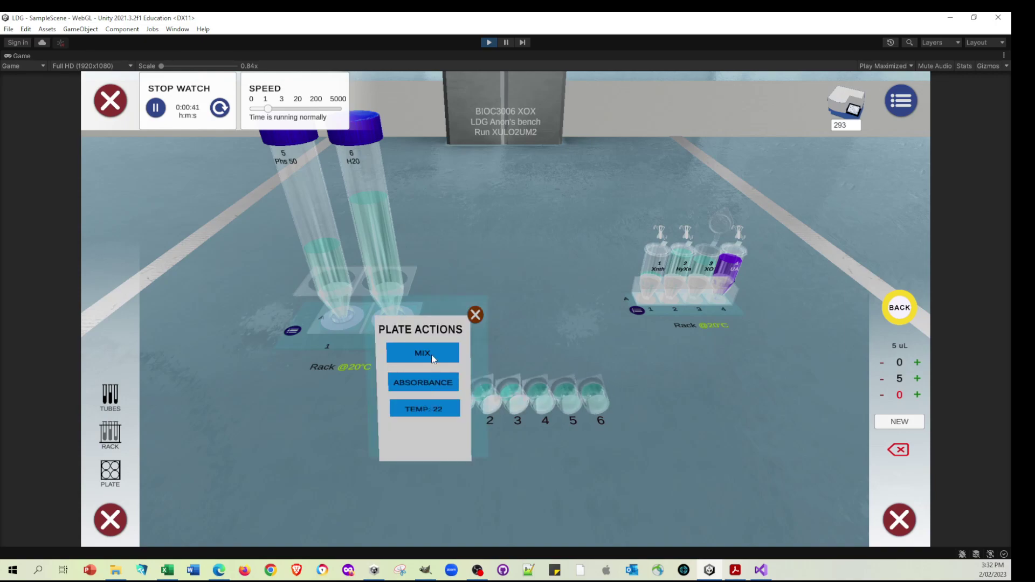
pyautogui.click(477, 316)
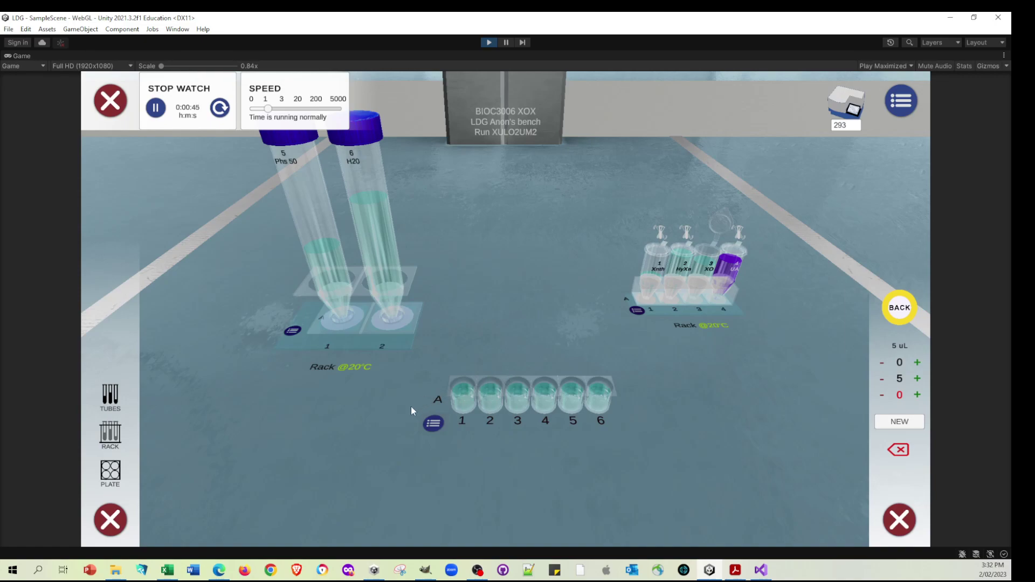
pyautogui.click(433, 424)
pyautogui.click(440, 388)
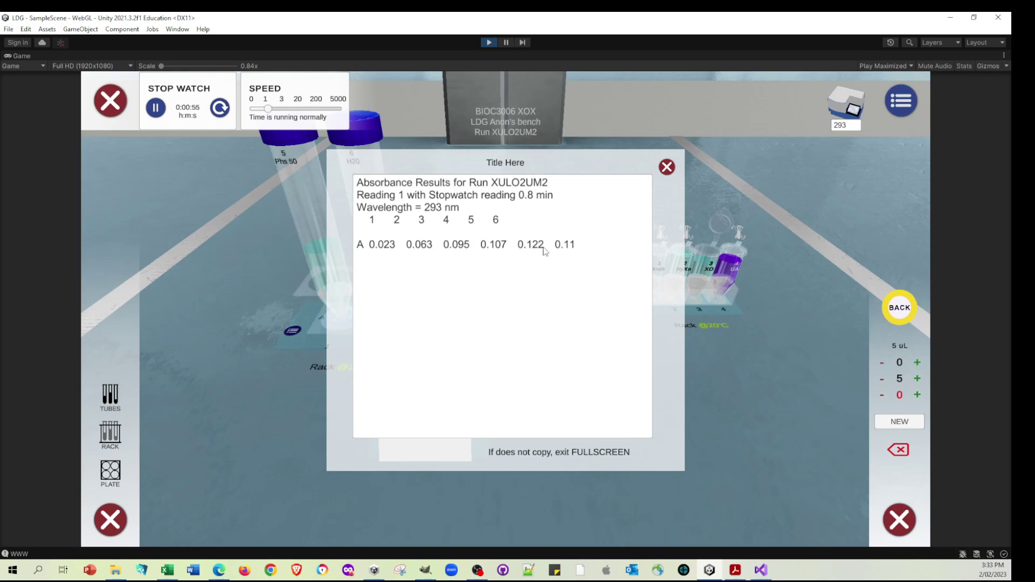
pyautogui.click(421, 248)
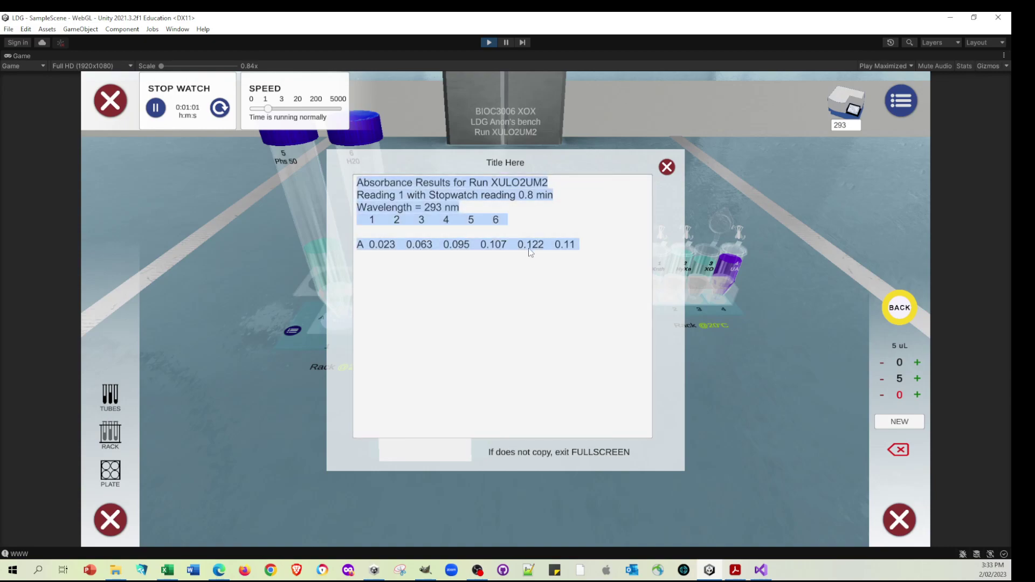
pyautogui.click(668, 168)
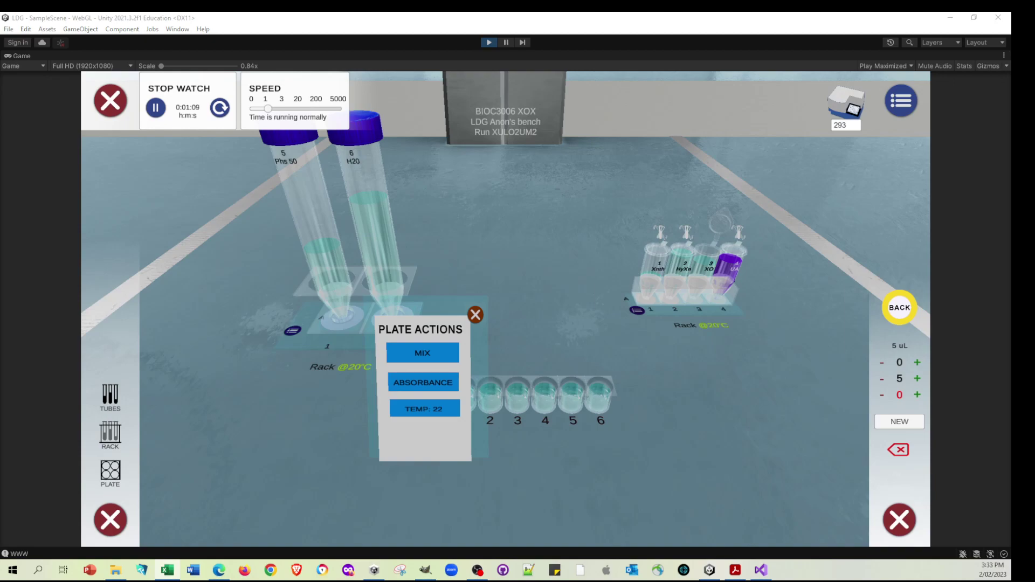
# - Take Reading 2 and paste its absorbances into Excel at cell A2
pyautogui.click(445, 388)
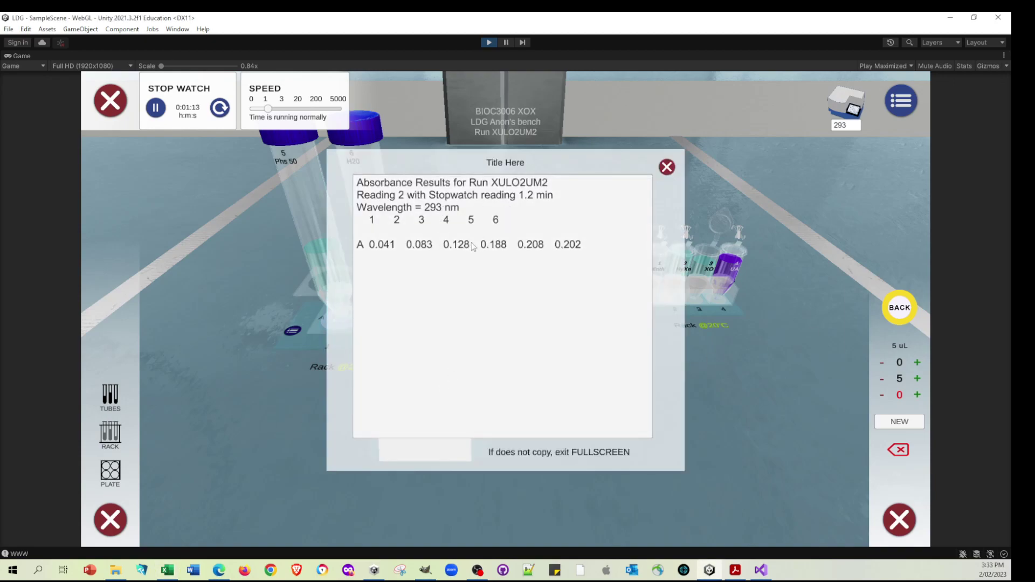
pyautogui.hotkey('ctrl', 'a')
pyautogui.hotkey('ctrl', 'c')
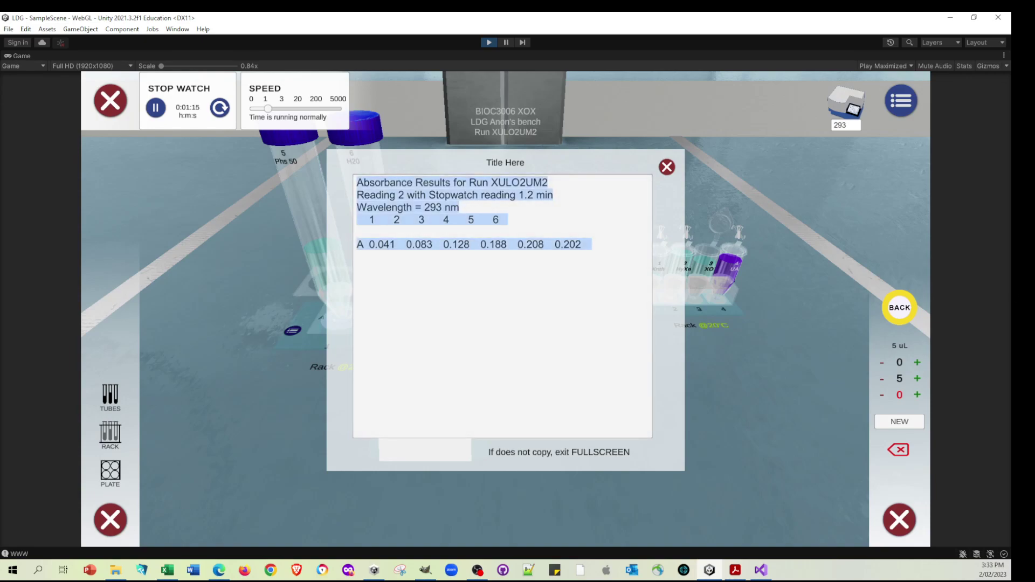
pyautogui.hotkey('alt', 'Tab')
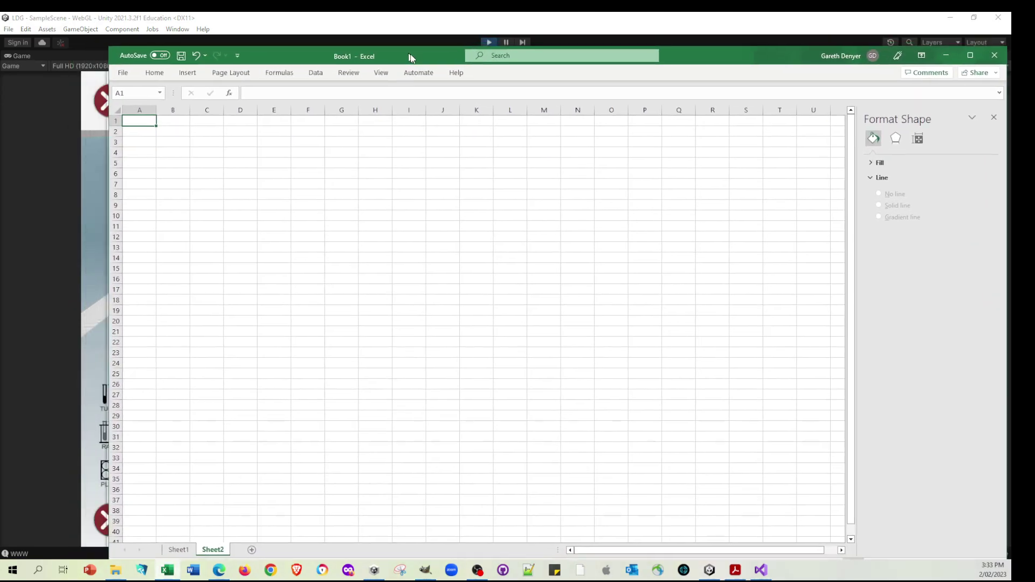
pyautogui.click(151, 135)
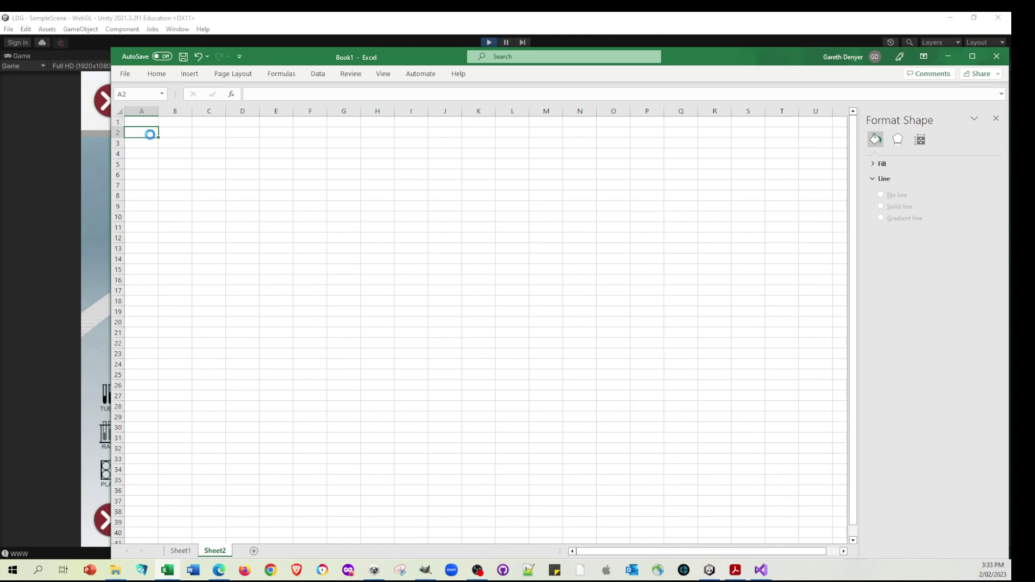
pyautogui.hotkey('ctrl', 'v')
pyautogui.click(240, 215)
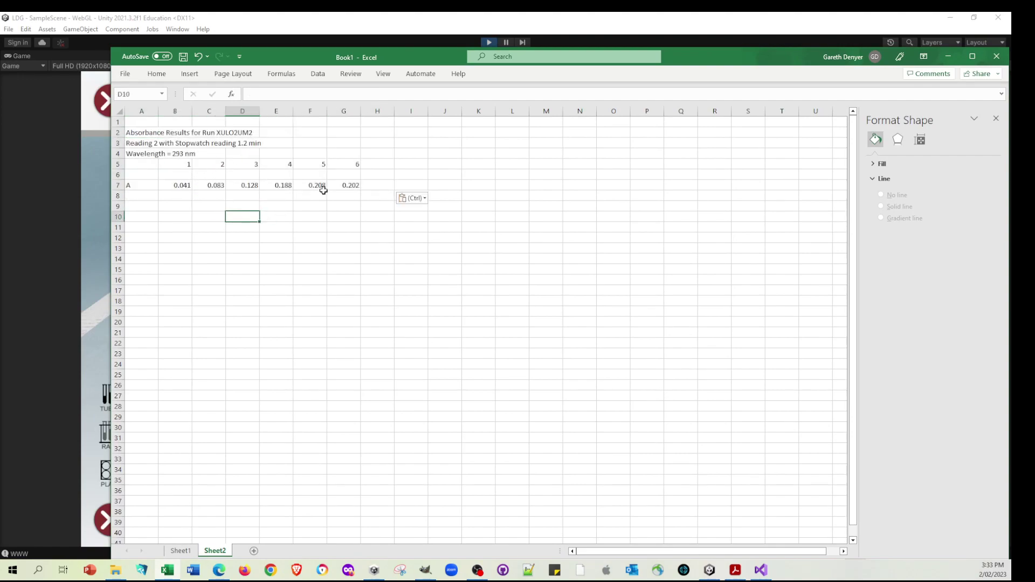
# - Close Reading 2, raise the speed to 3.3x, and take Reading 3 at 2.0 min
pyautogui.hotkey('alt', 'Tab')
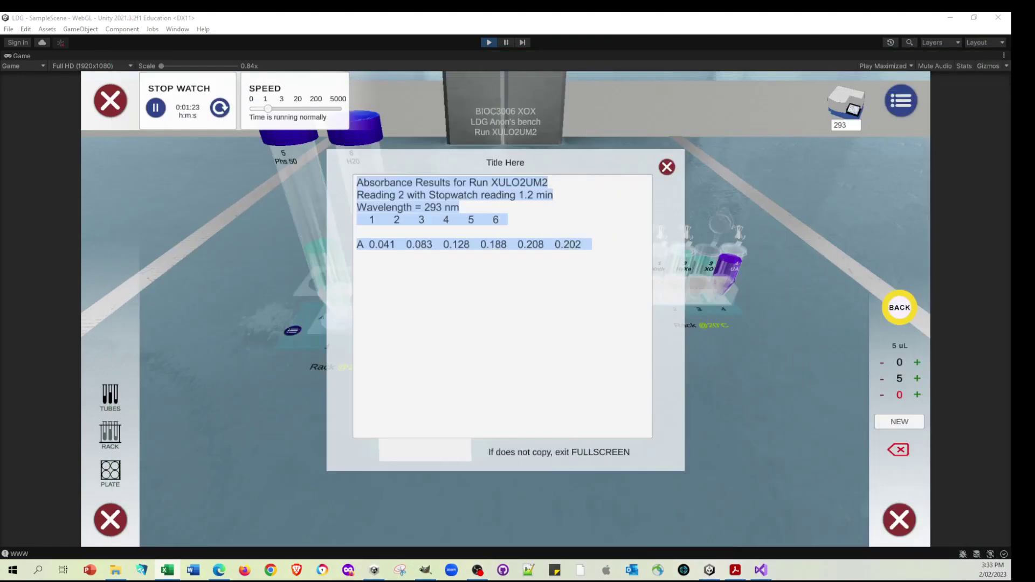
pyautogui.click(666, 168)
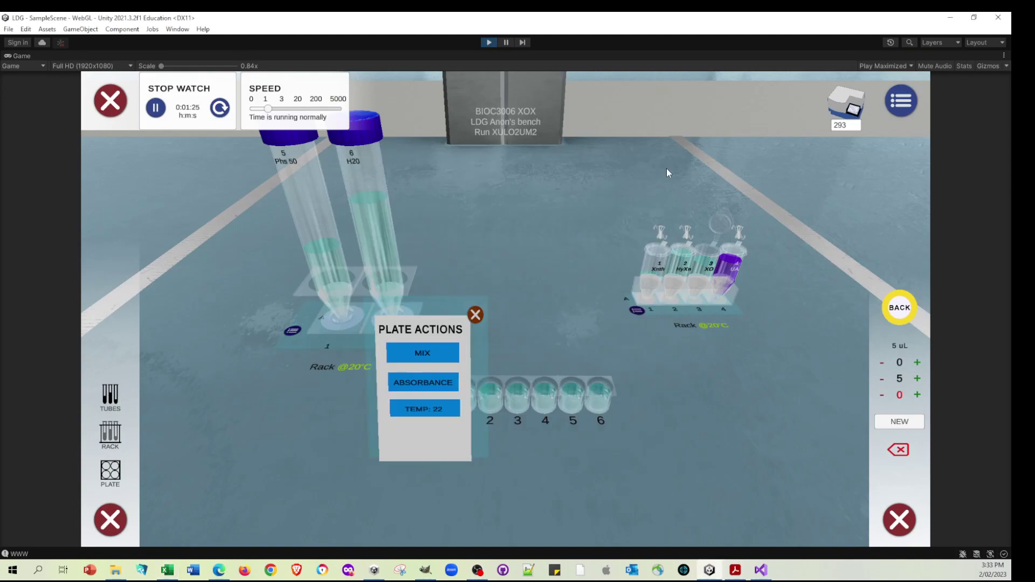
pyautogui.click(477, 318)
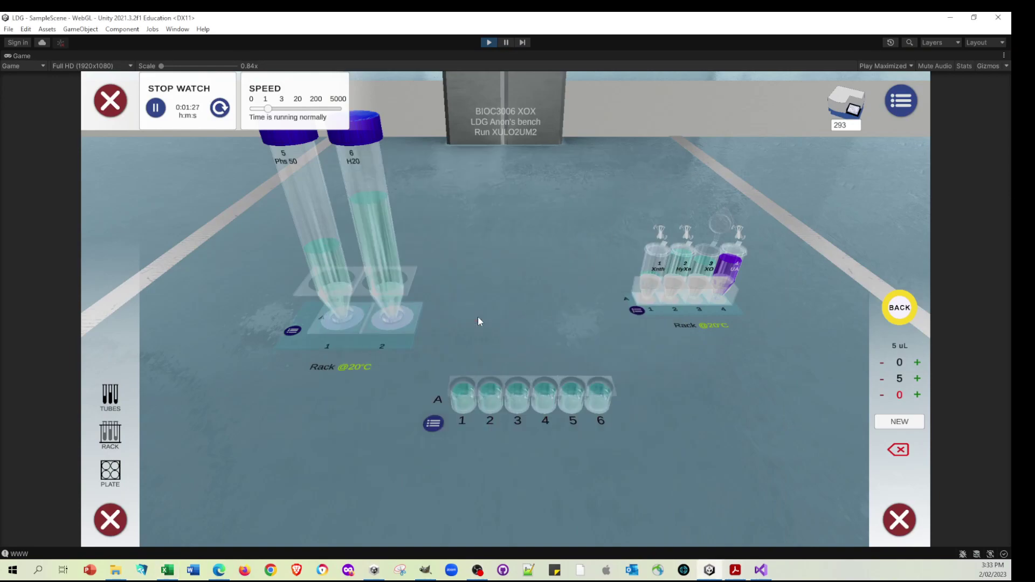
pyautogui.moveTo(269, 110); pyautogui.dragTo(273, 113)
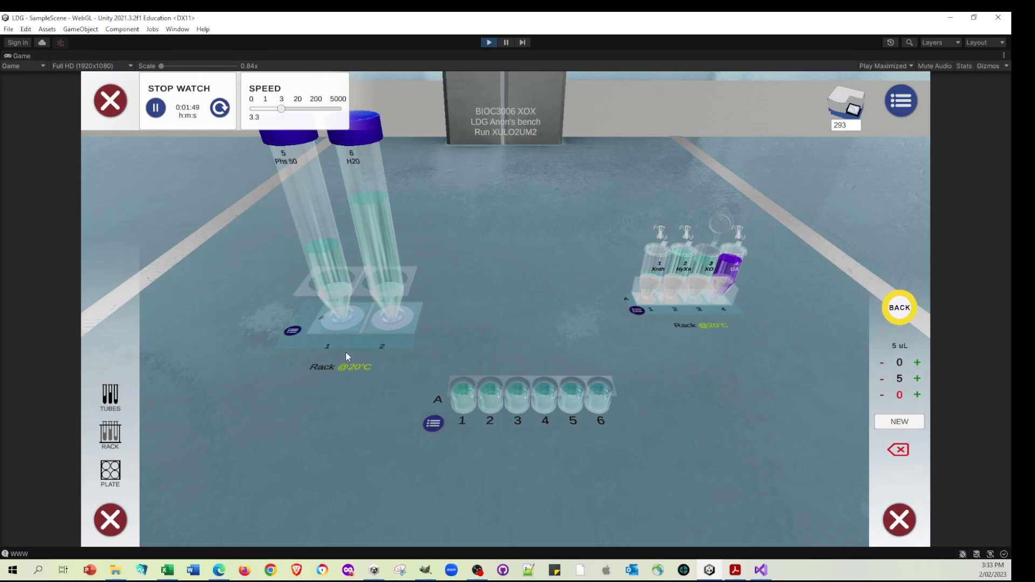
pyautogui.click(434, 424)
pyautogui.click(439, 388)
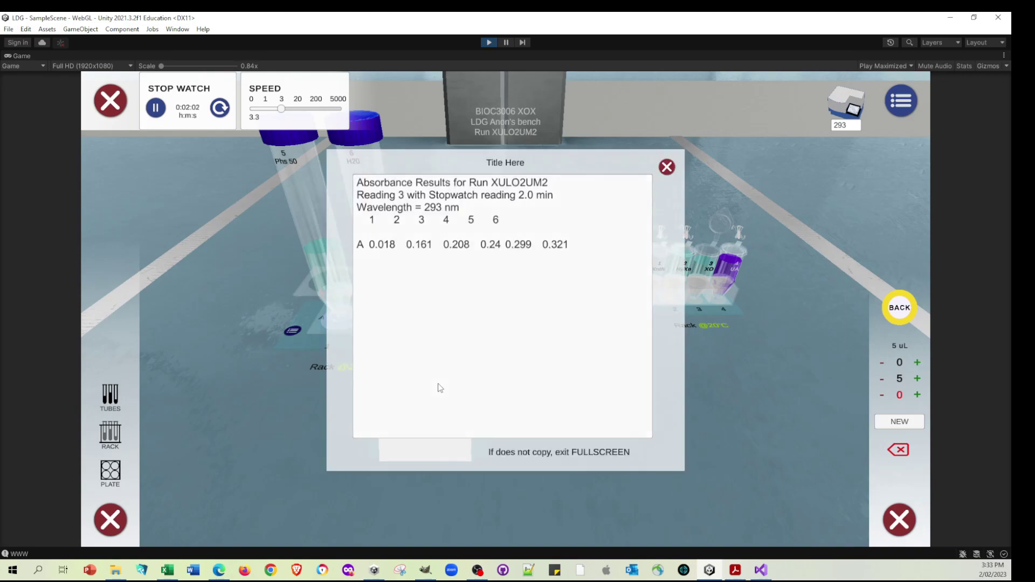
pyautogui.click(519, 252)
pyautogui.hotkey('ctrl', 'c')
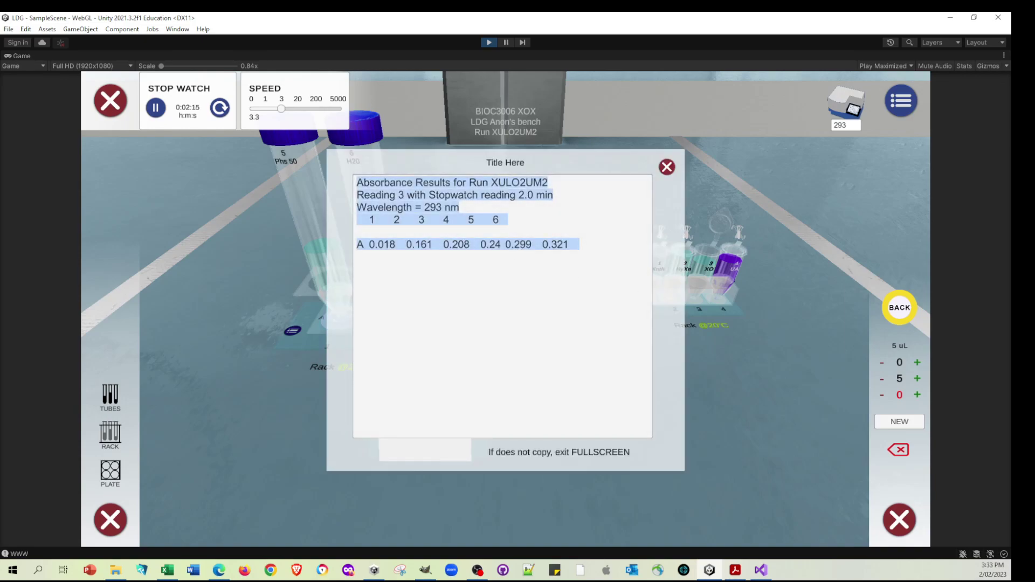
# - Paste Reading 3 at A11, then delete rows 10–14 and 8–9 so it sits in row 8
pyautogui.click(167, 570)
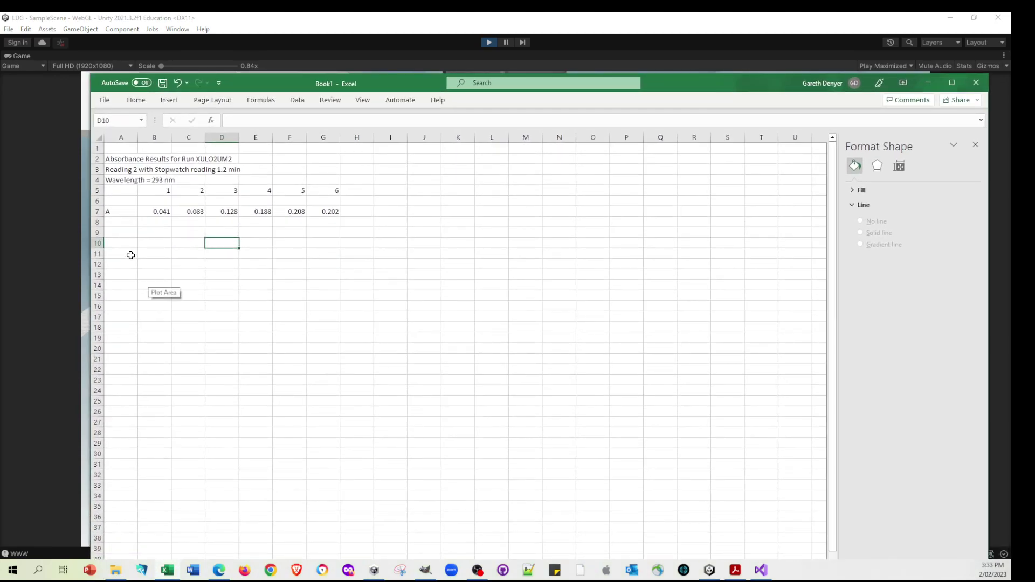
pyautogui.click(131, 255)
pyautogui.hotkey('ctrl', 'v')
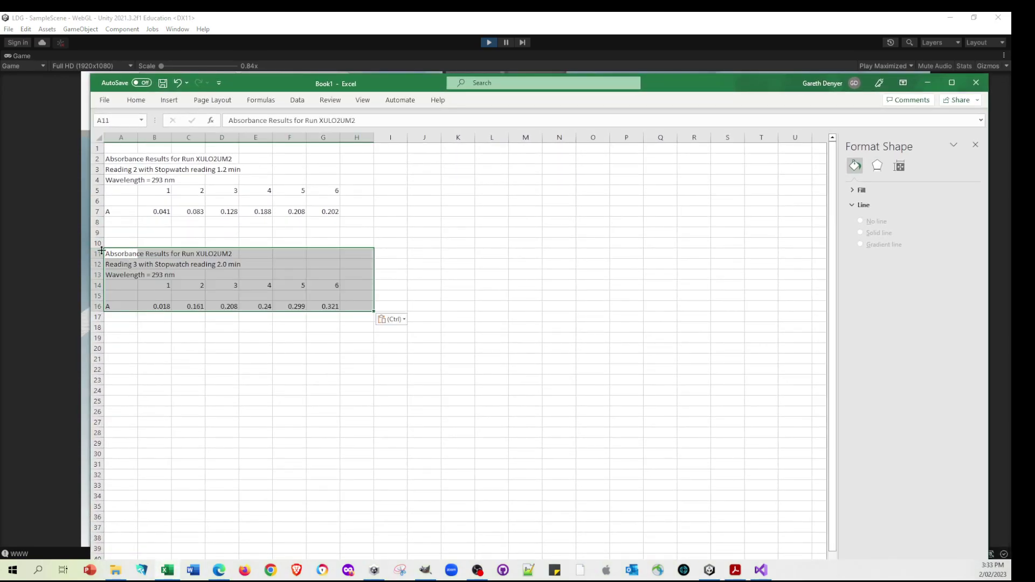
pyautogui.moveTo(98, 243); pyautogui.dragTo(102, 286)
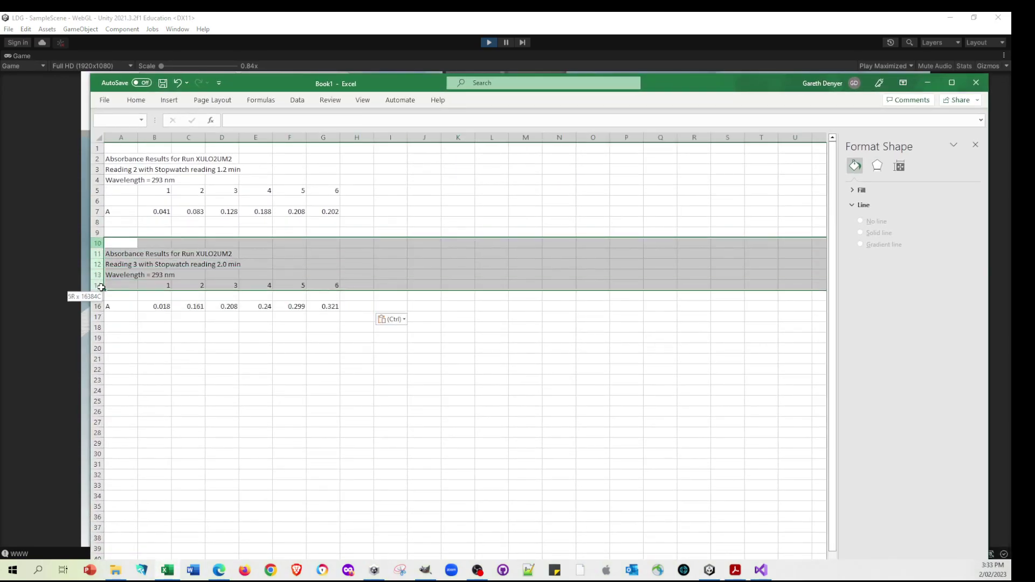
pyautogui.rightClick(97, 243)
pyautogui.click(135, 360)
pyautogui.moveTo(96, 222); pyautogui.dragTo(97, 232)
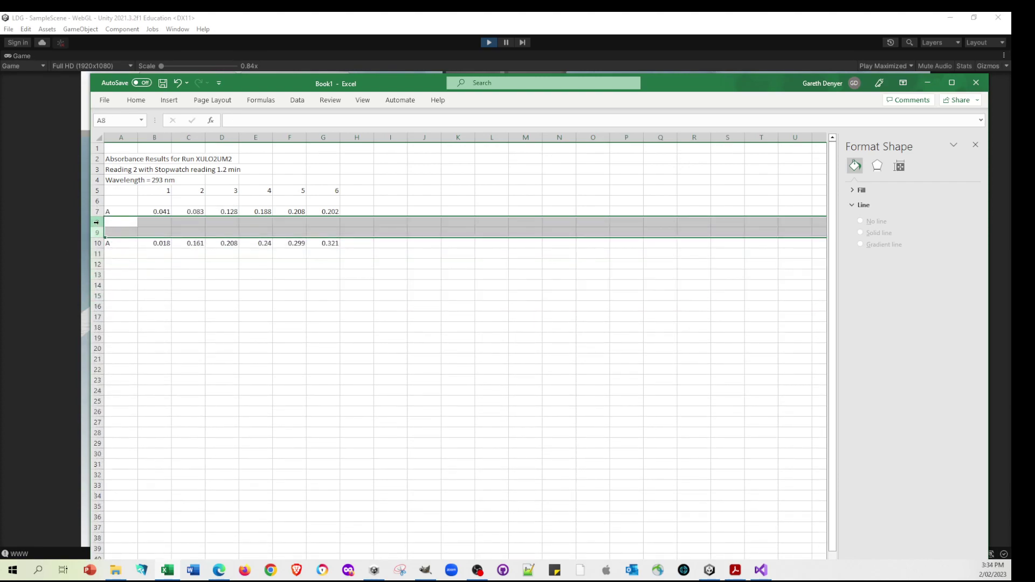
pyautogui.rightClick(98, 232)
pyautogui.click(141, 343)
pyautogui.click(221, 328)
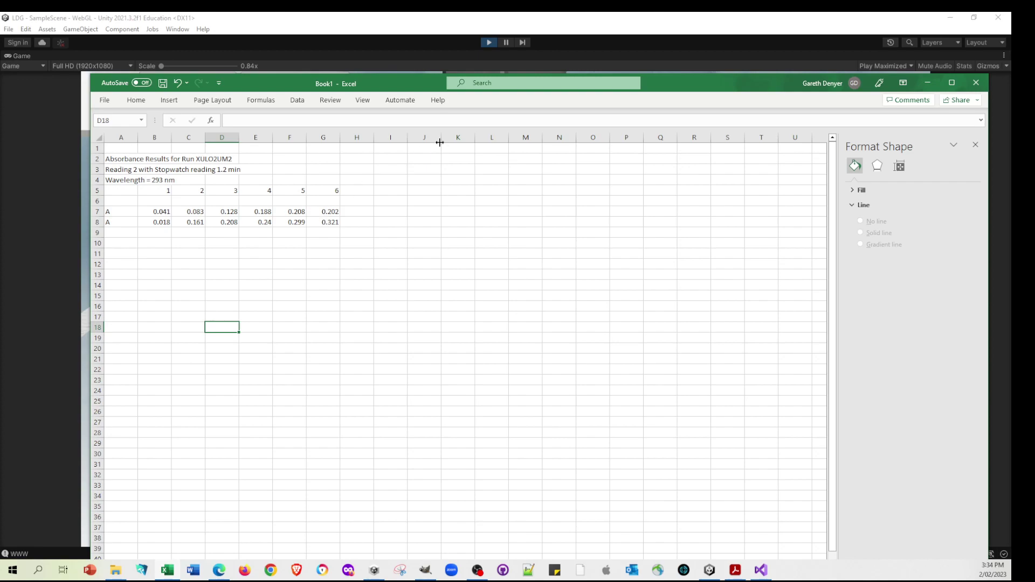
# - Back in the virtual lab, raise the simulation speed to 19.4
pyautogui.hotkey('alt', 'Tab')
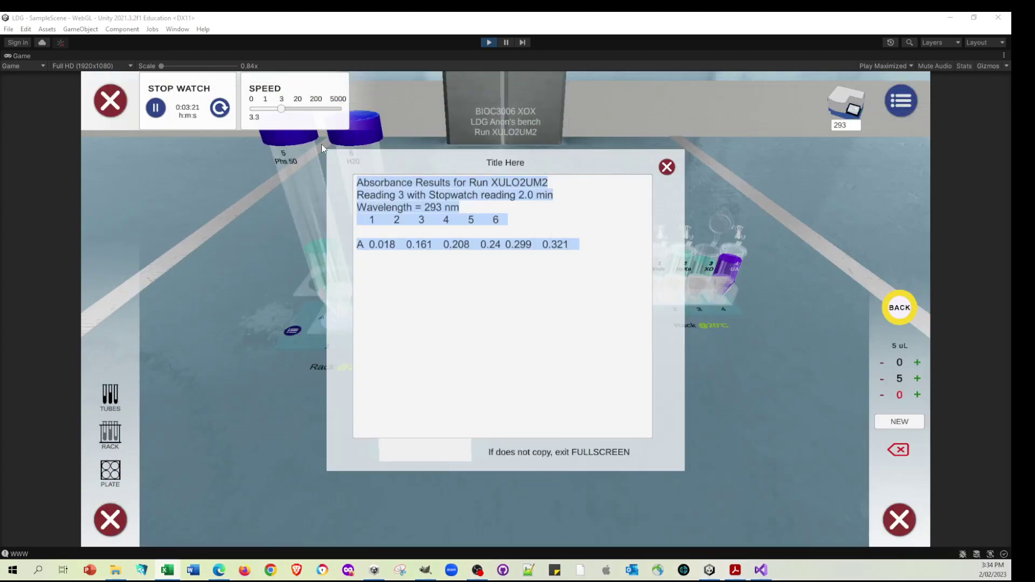
pyautogui.click(287, 107)
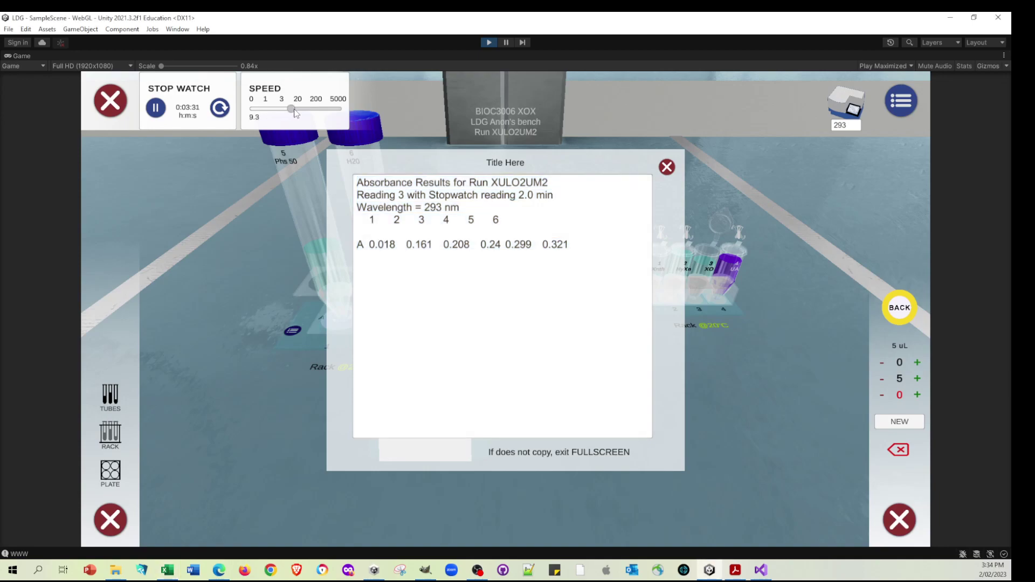
pyautogui.click(291, 109)
pyautogui.moveTo(294, 110); pyautogui.dragTo(297, 109)
# - Close the Reading 3 results, take the fourth absorbance reading, and paste it into Excel
pyautogui.click(667, 167)
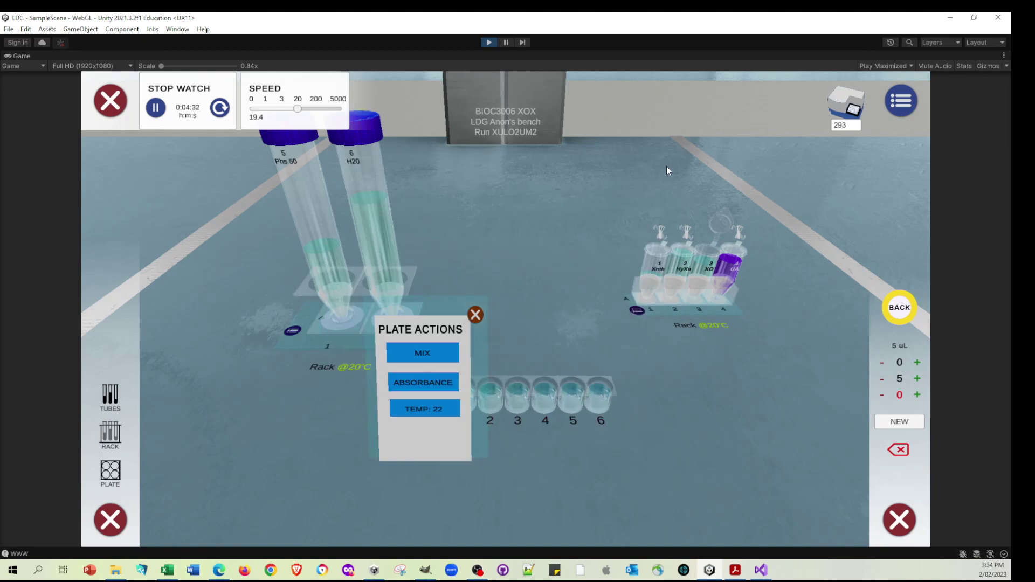
pyautogui.click(435, 384)
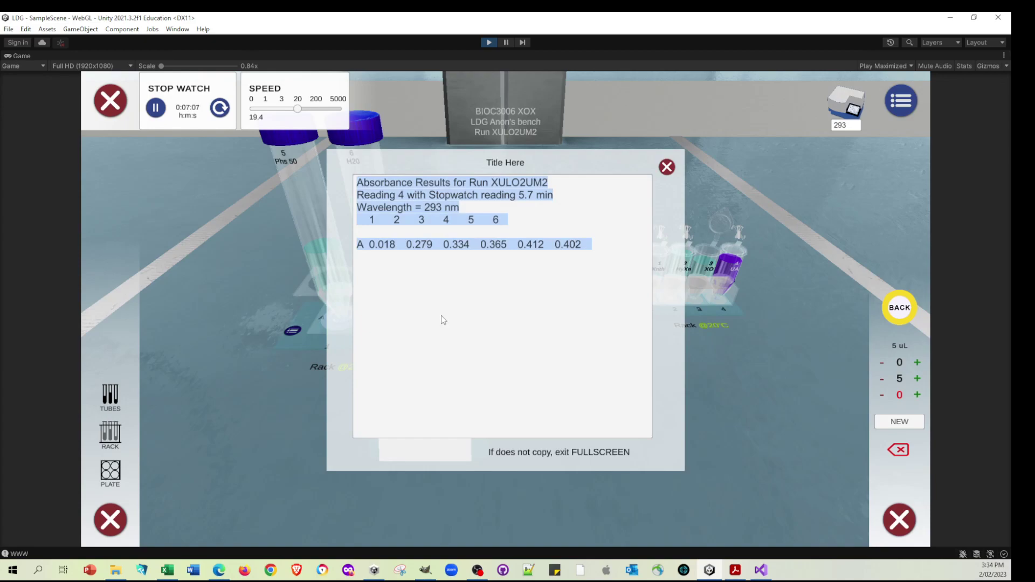
pyautogui.hotkey('alt', 'Tab')
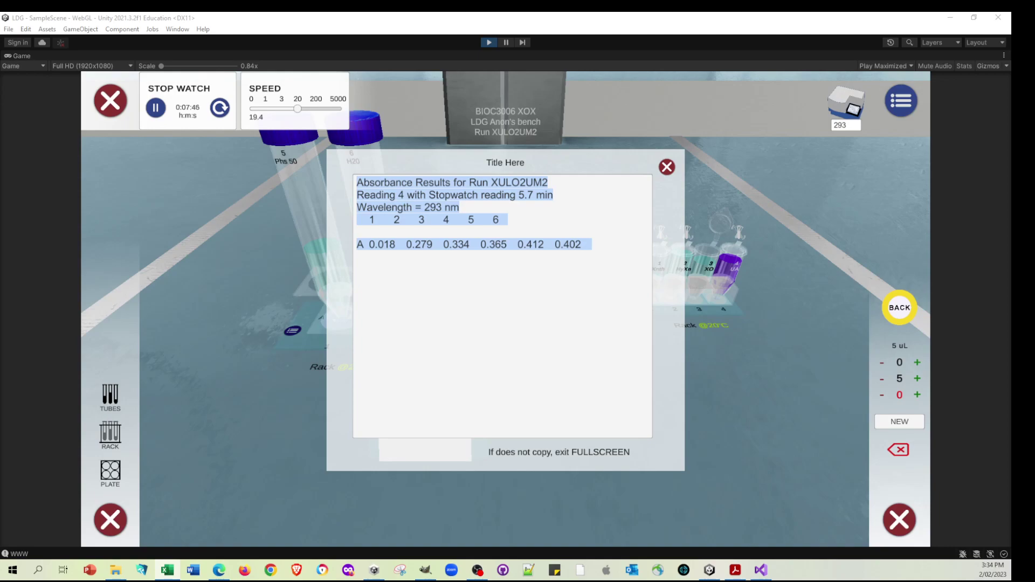
pyautogui.write('Absorbance Results for Run XULO2UM2 Reading 4 with Stopwatch reading 5.7 min Wavelength = 293 nm \t1\t2\t3\t4\t5\t6  A\t0.018\t0.279\t0.334\t0.365\t0.412\t0.402')
# - Enlarge the Excel window and delete rows 9–16 so Reading 4 moves up
pyautogui.moveTo(672, 323); pyautogui.dragTo(238, 252)
pyautogui.rightClick(237, 251)
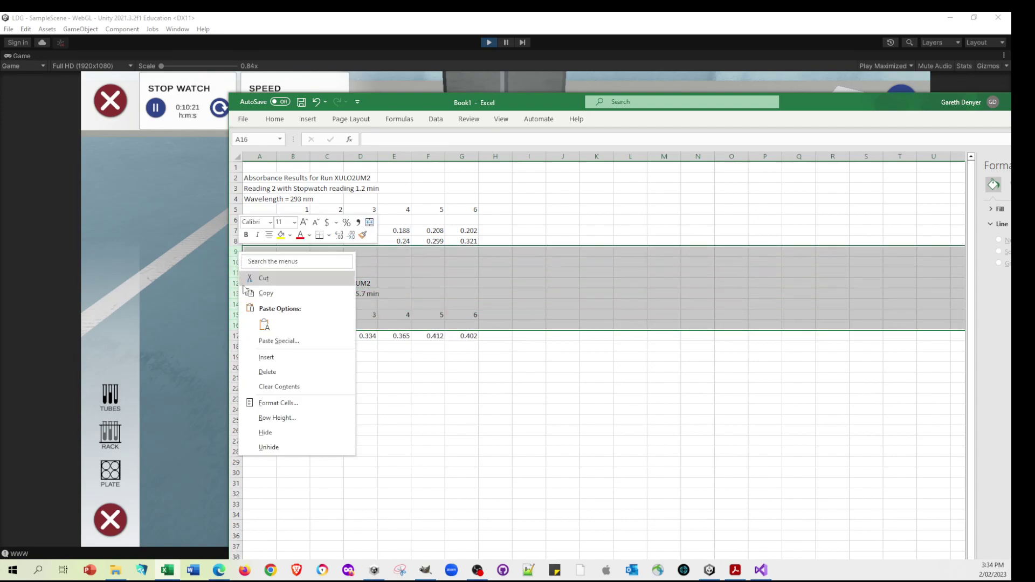
pyautogui.click(265, 358)
# - Enter 5.7, 3 and 0.365 into cells A9, A8 and A7
pyautogui.click(263, 254)
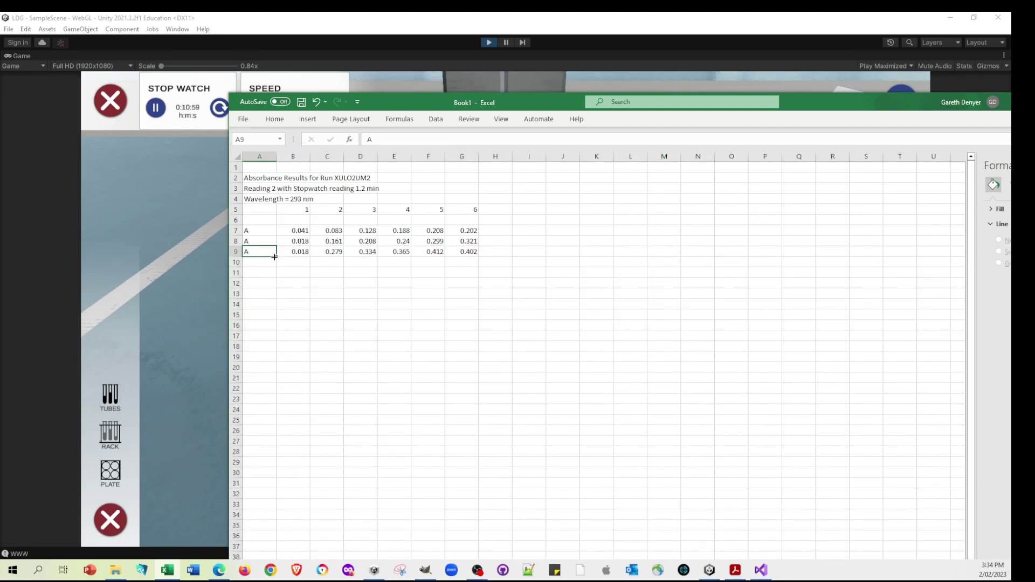
pyautogui.write('5.7')
pyautogui.click(261, 240)
pyautogui.write('3')
pyautogui.click(267, 229)
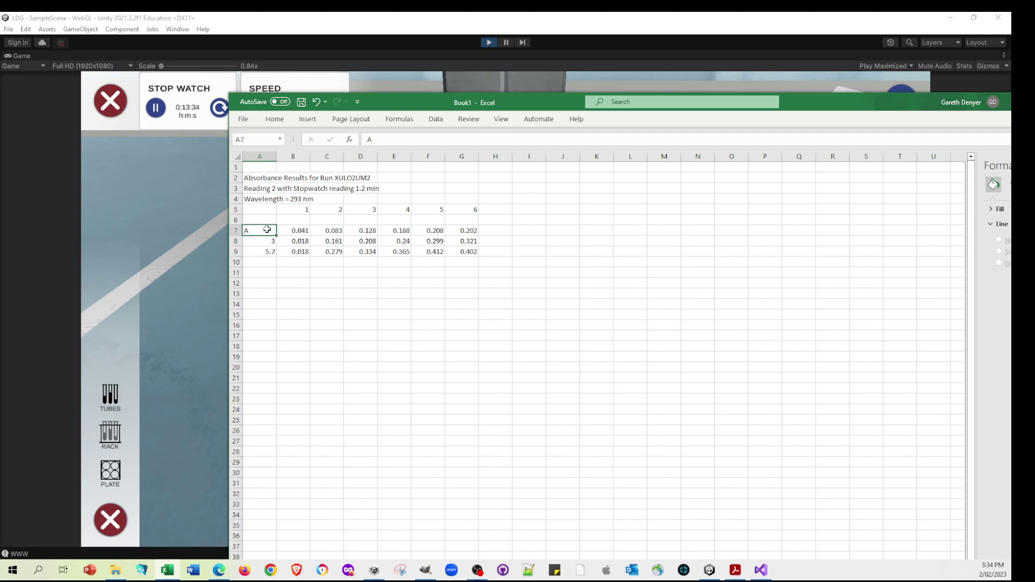
pyautogui.write('0.36')
pyautogui.write('5')
pyautogui.click(304, 300)
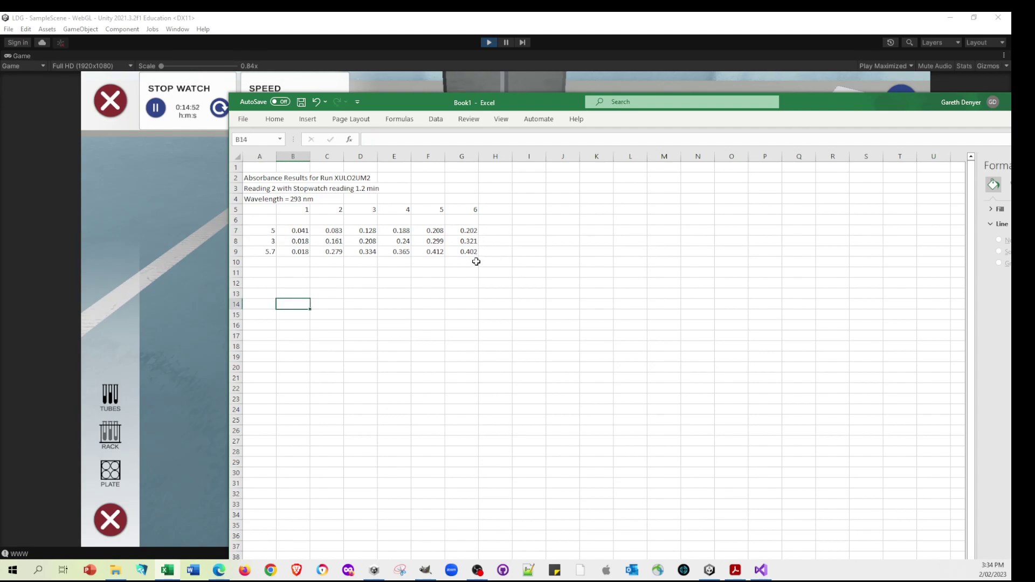
# - Select the readings in columns C–G, clear the range, and check the 0.402 and 0.412 values in row 9
pyautogui.moveTo(435, 230); pyautogui.dragTo(460, 251)
pyautogui.moveTo(397, 231); pyautogui.dragTo(401, 253)
pyautogui.moveTo(340, 232); pyautogui.dragTo(372, 252)
pyautogui.click(462, 283)
pyautogui.click(462, 253)
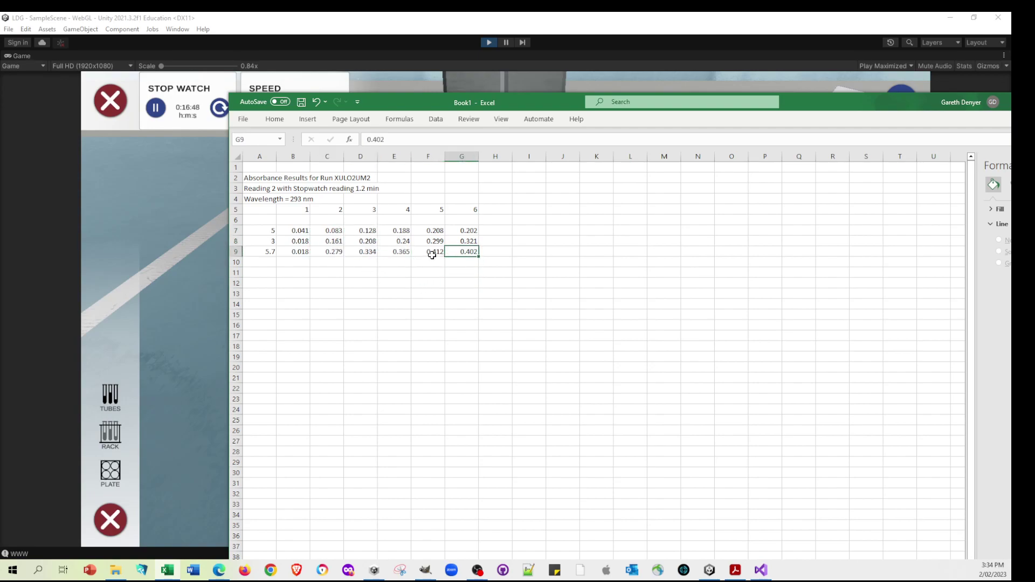
pyautogui.click(430, 252)
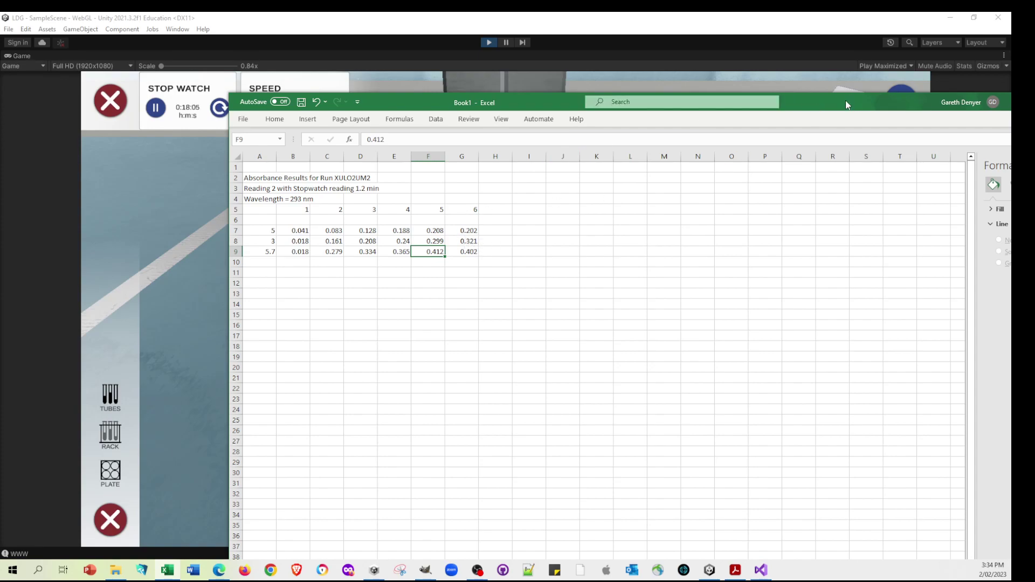
pyautogui.hotkey('alt', 'Tab')
# - Take the fifth absorbance reading at 19.5 min, then close its results and the Plate Actions panel
pyautogui.click(666, 166)
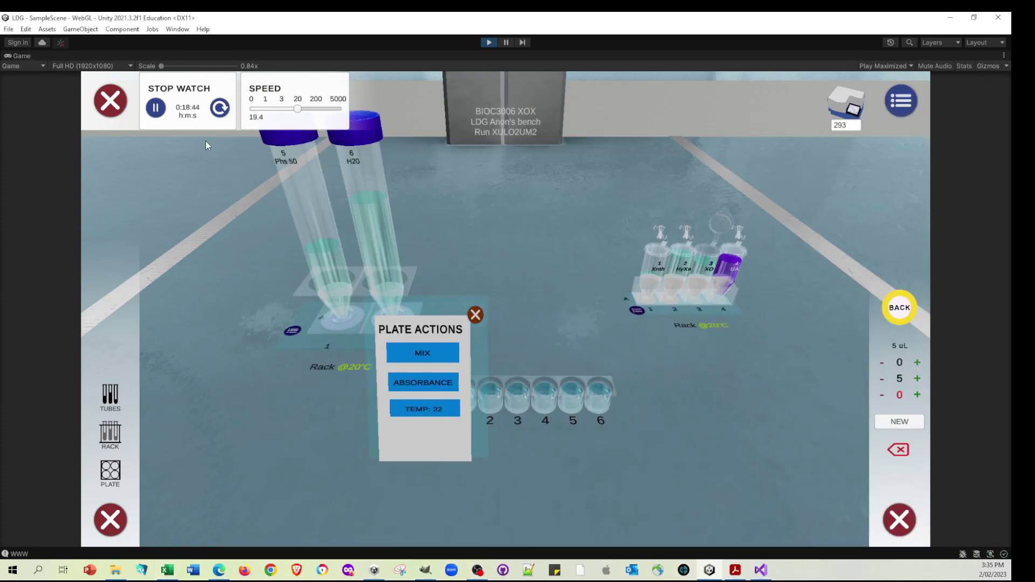
pyautogui.click(439, 384)
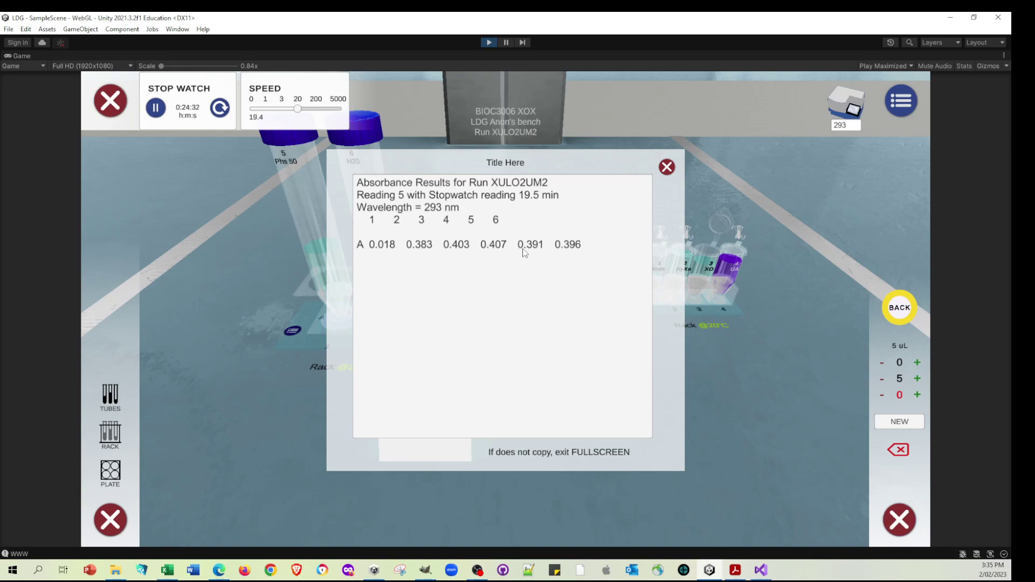
pyautogui.click(666, 167)
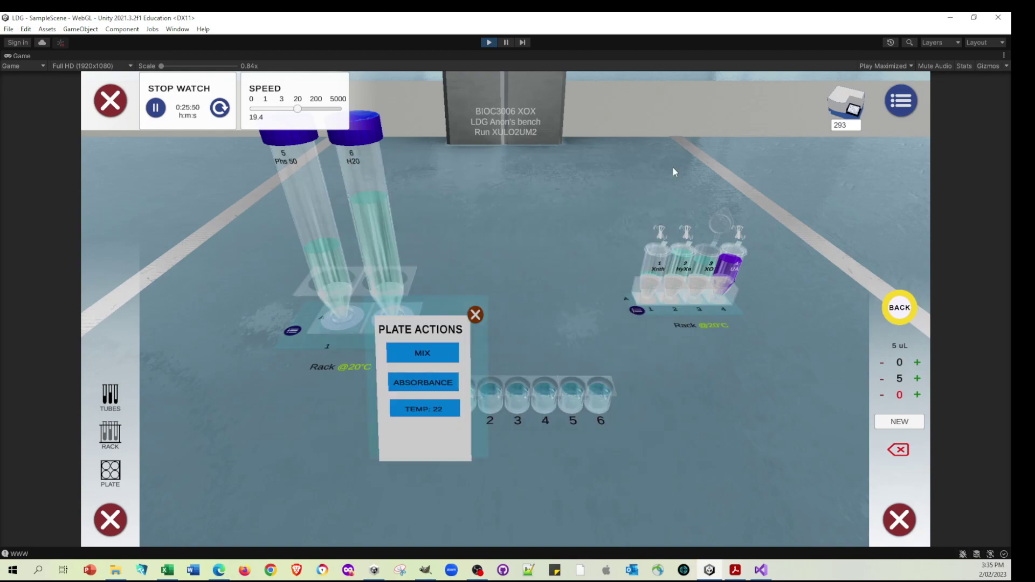
pyautogui.click(468, 317)
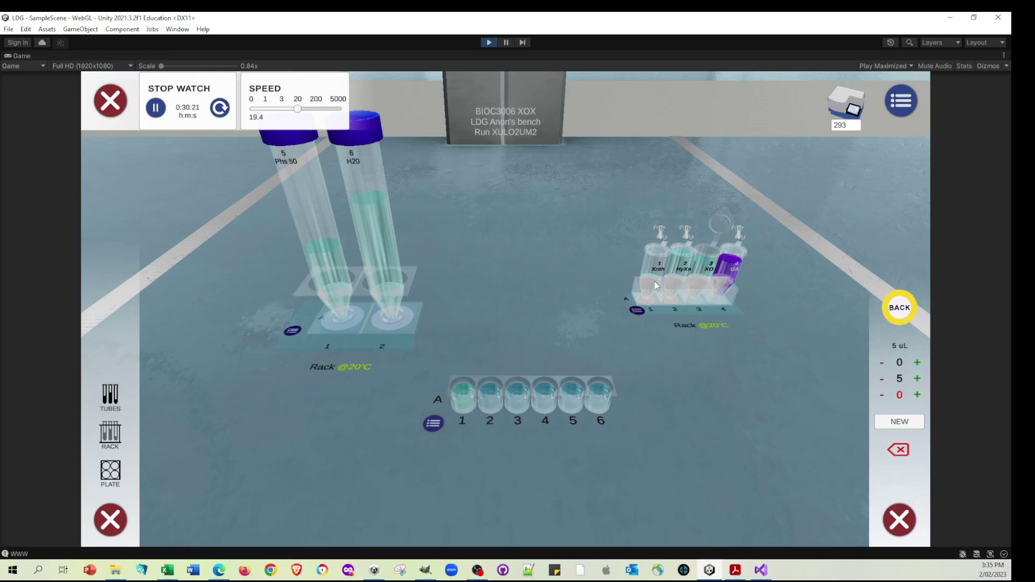
pyautogui.hotkey('alt', 'Tab')
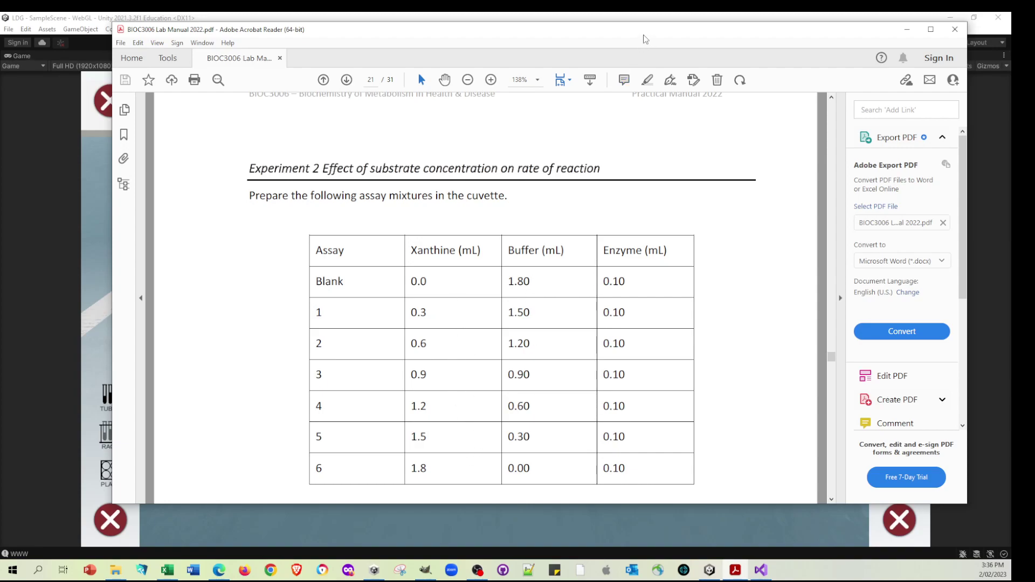
pyautogui.moveTo(641, 38); pyautogui.dragTo(815, 66)
pyautogui.hotkey('alt', 'Tab')
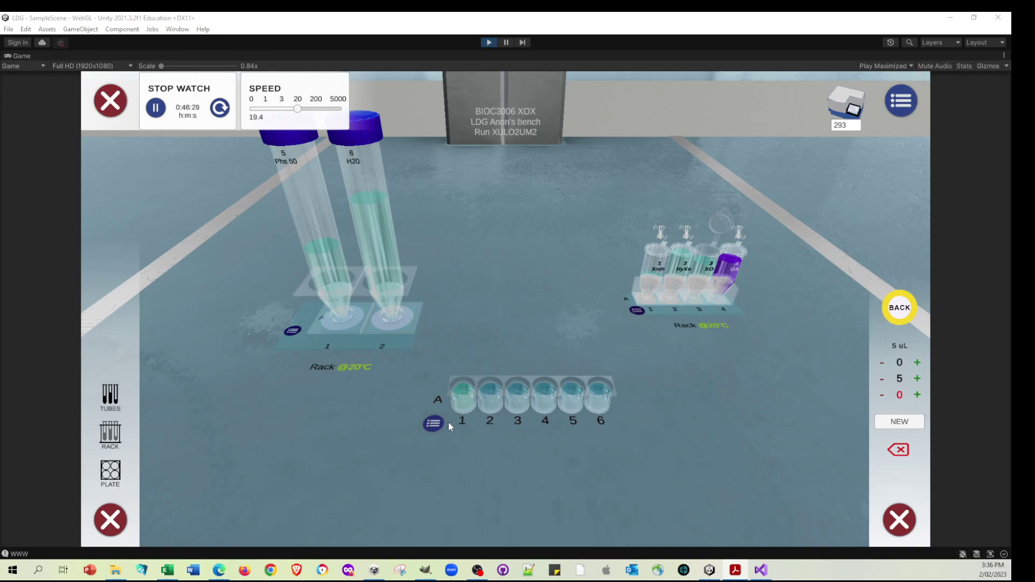
# - Dismiss the plate settings without creating a plate and set the simulation speed to 1.0
pyautogui.click(113, 473)
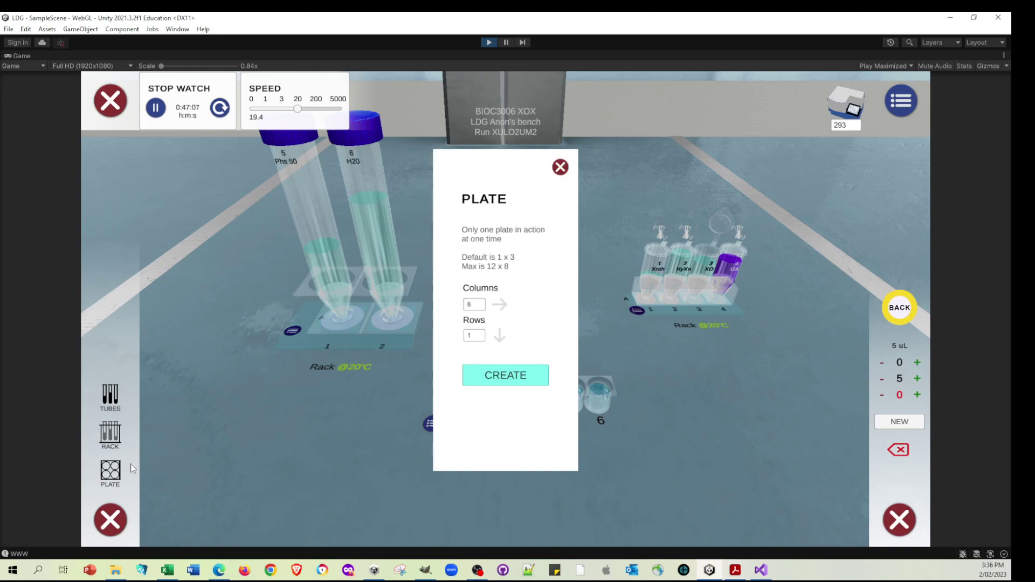
pyautogui.click(560, 168)
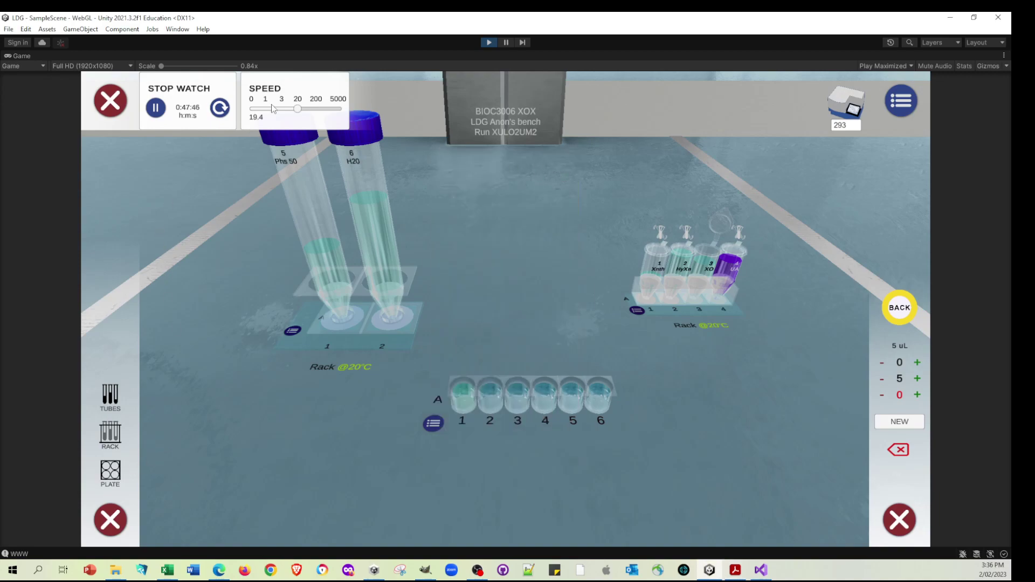
pyautogui.click(268, 110)
pyautogui.moveTo(267, 110); pyautogui.dragTo(265, 110)
# - Stop and reset the stopwatch to 00:00, then check the manual's Experiment 2 table
pyautogui.click(155, 108)
pyautogui.click(218, 109)
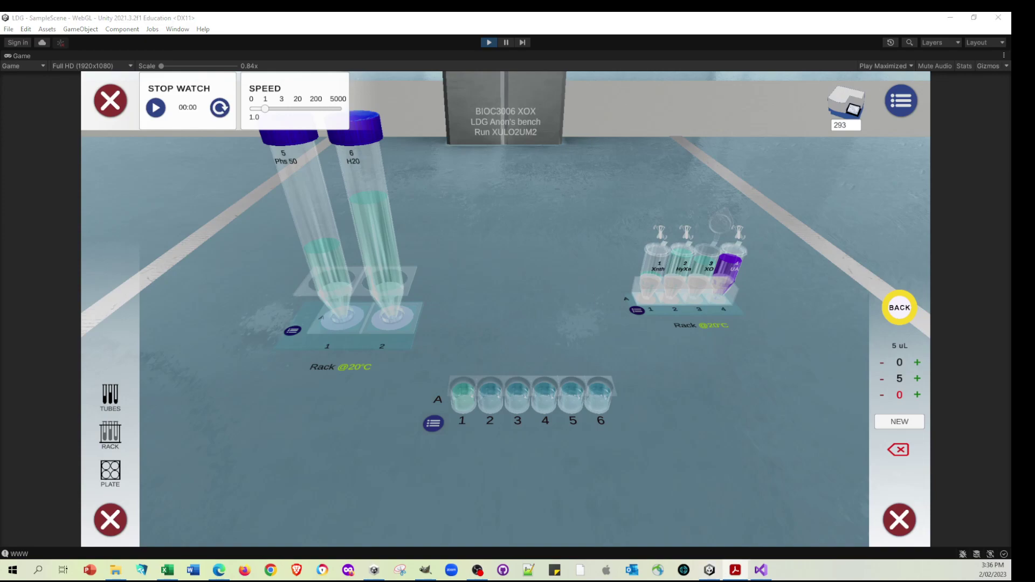
pyautogui.hotkey('alt', 'Tab')
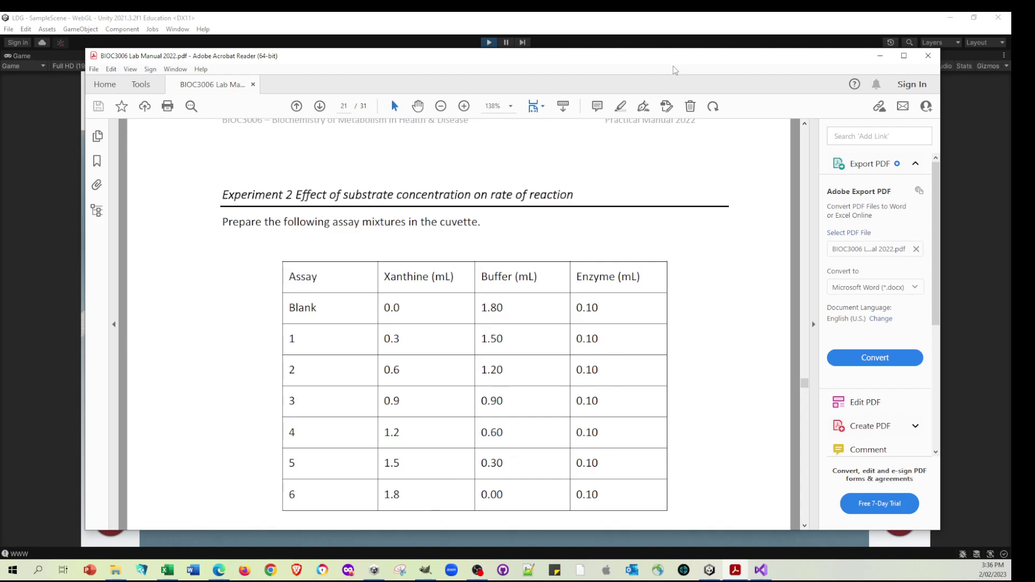
pyautogui.moveTo(657, 54); pyautogui.dragTo(1034, 59)
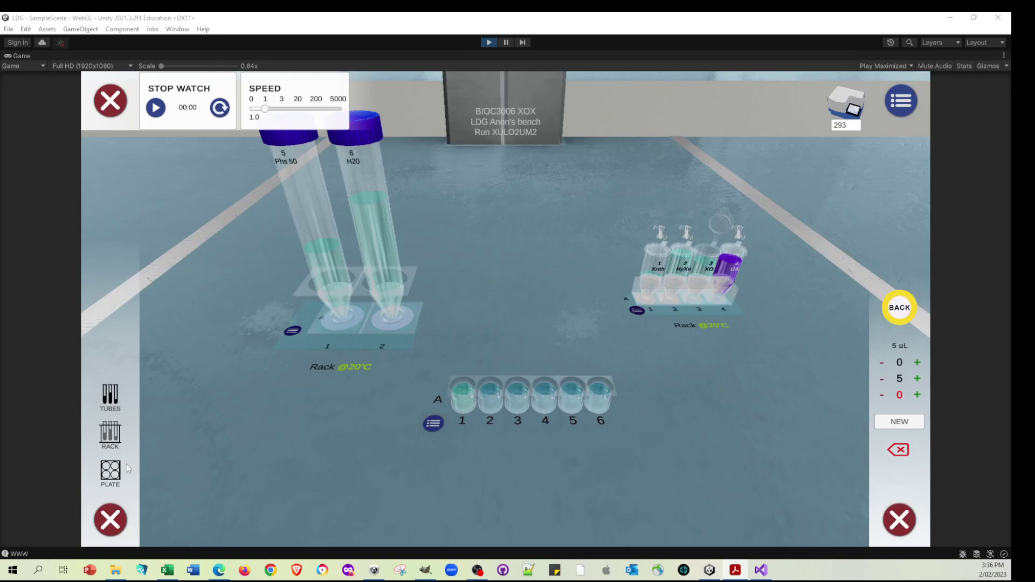
# - Replace the old plate with a new 6-well plate and move it forward on the bench
pyautogui.click(114, 477)
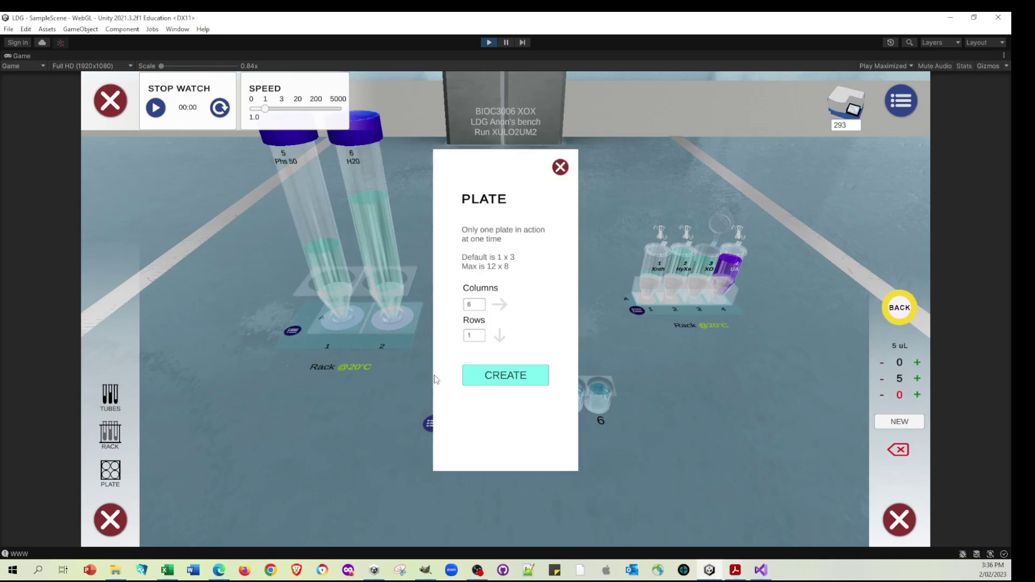
pyautogui.click(498, 380)
pyautogui.click(455, 337)
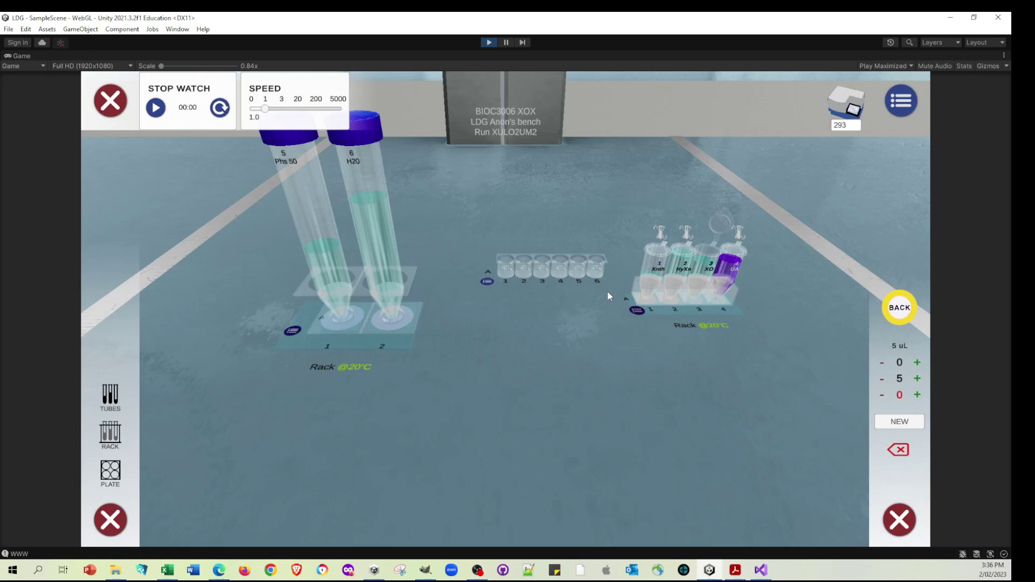
pyautogui.moveTo(604, 276); pyautogui.dragTo(577, 519)
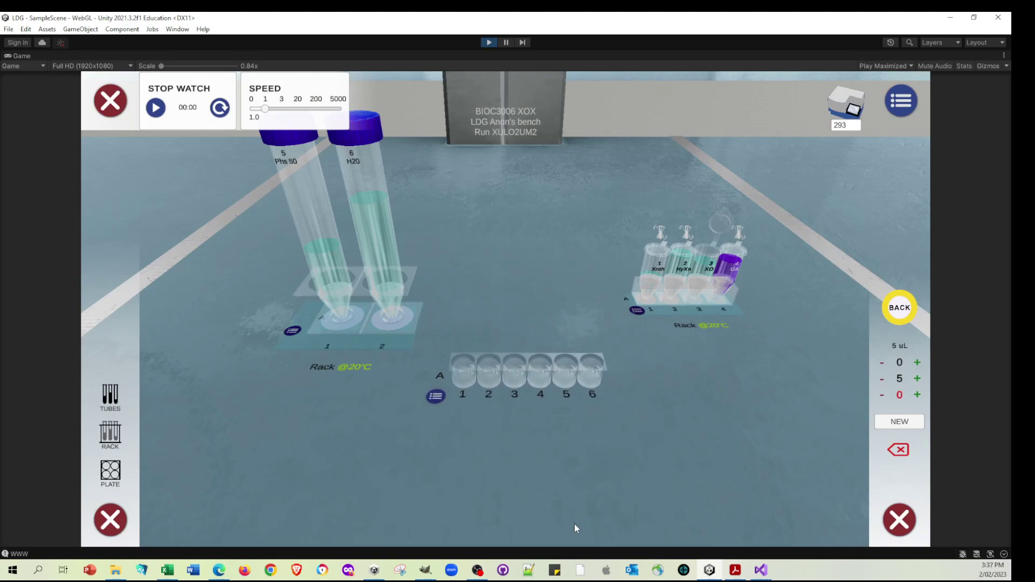
# - Replace it with a 7-column plate and open the cap of the Xnth tube
pyautogui.click(111, 473)
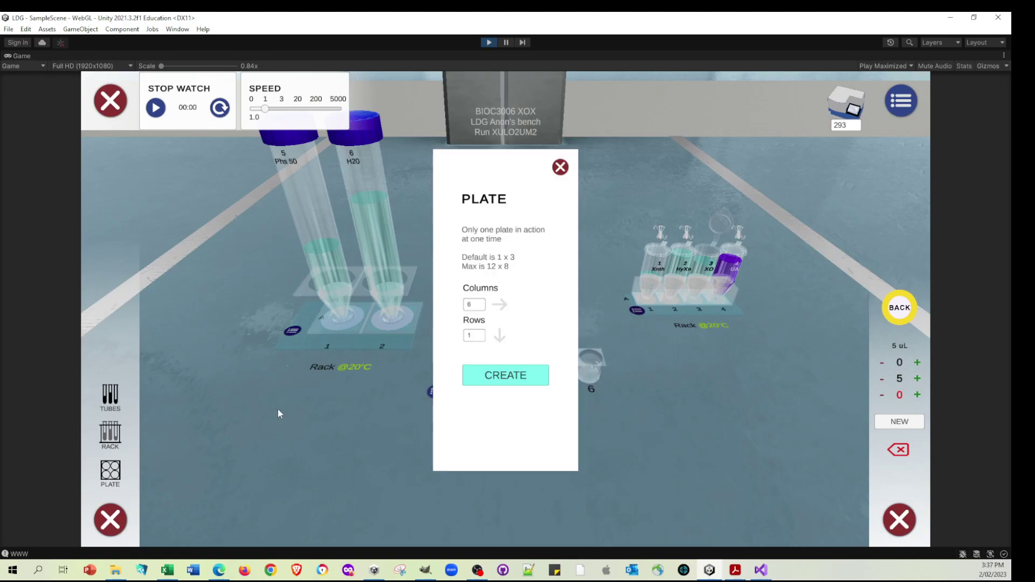
pyautogui.click(469, 306)
pyautogui.write('7')
pyautogui.click(509, 374)
pyautogui.click(455, 338)
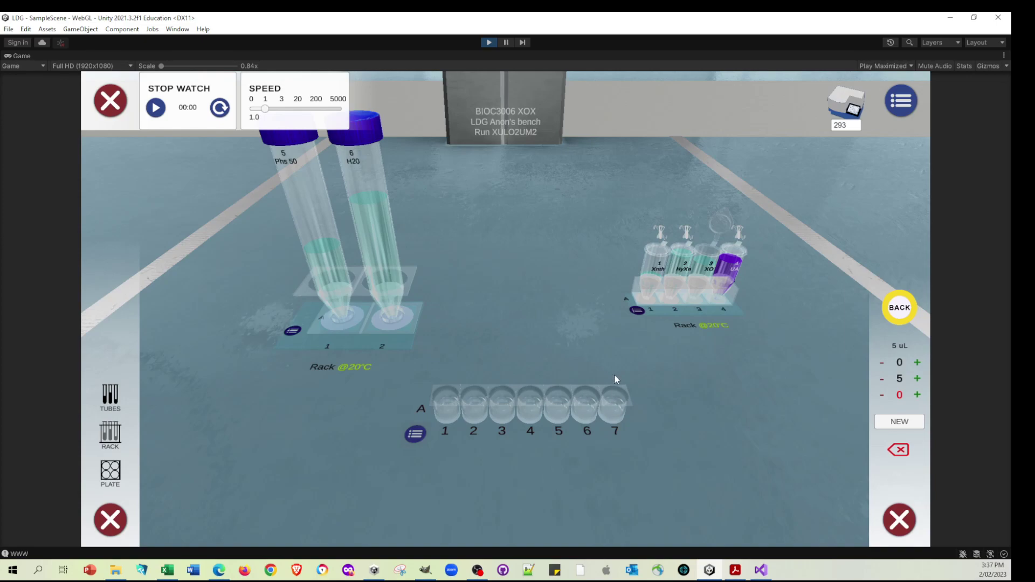
pyautogui.click(664, 250)
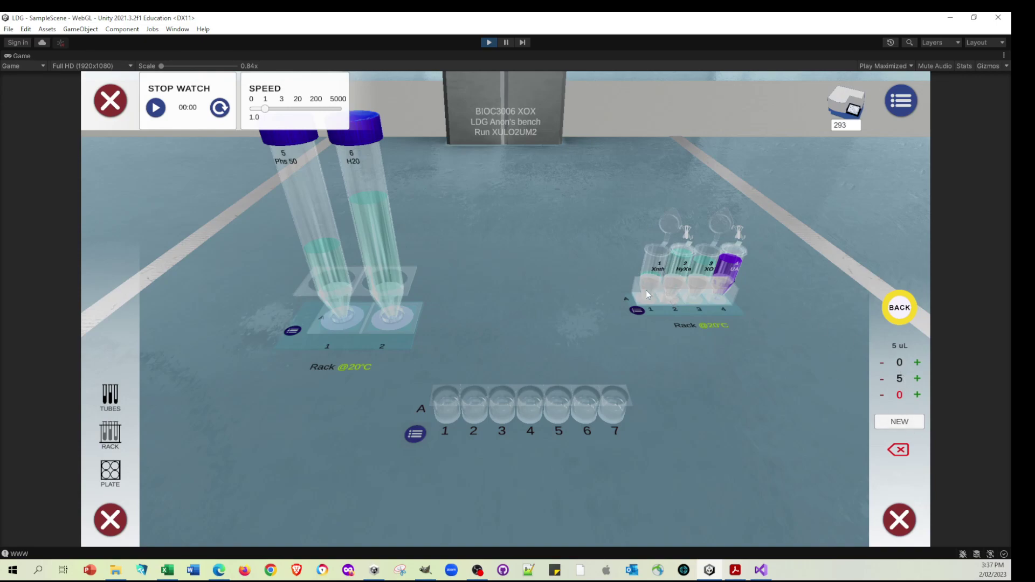
# - Add a 1000 uL tube of xanthine, 75 uM, bring it to the bench and open it
pyautogui.click(110, 404)
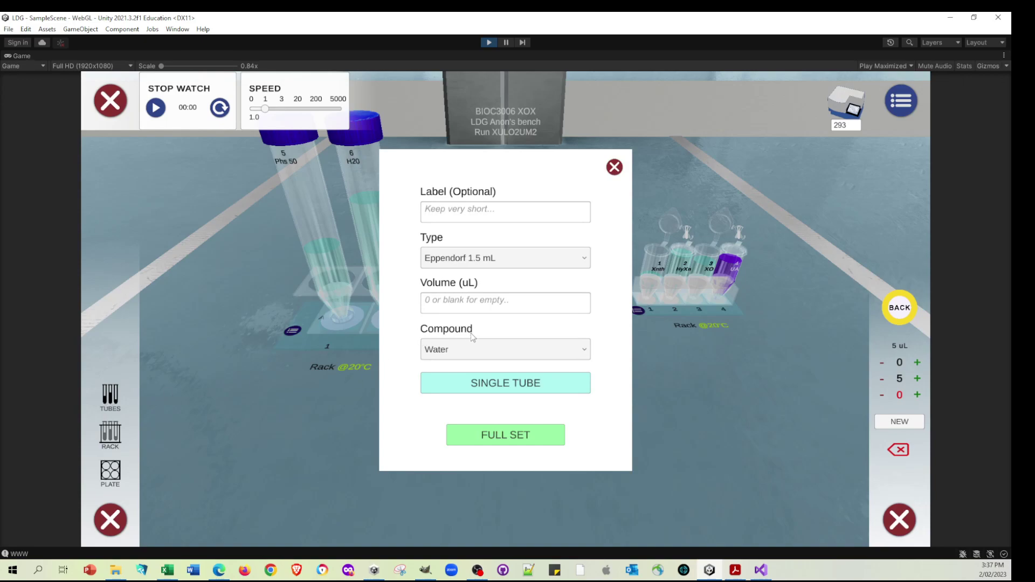
pyautogui.click(487, 308)
pyautogui.write('1000')
pyautogui.click(490, 356)
pyautogui.click(483, 393)
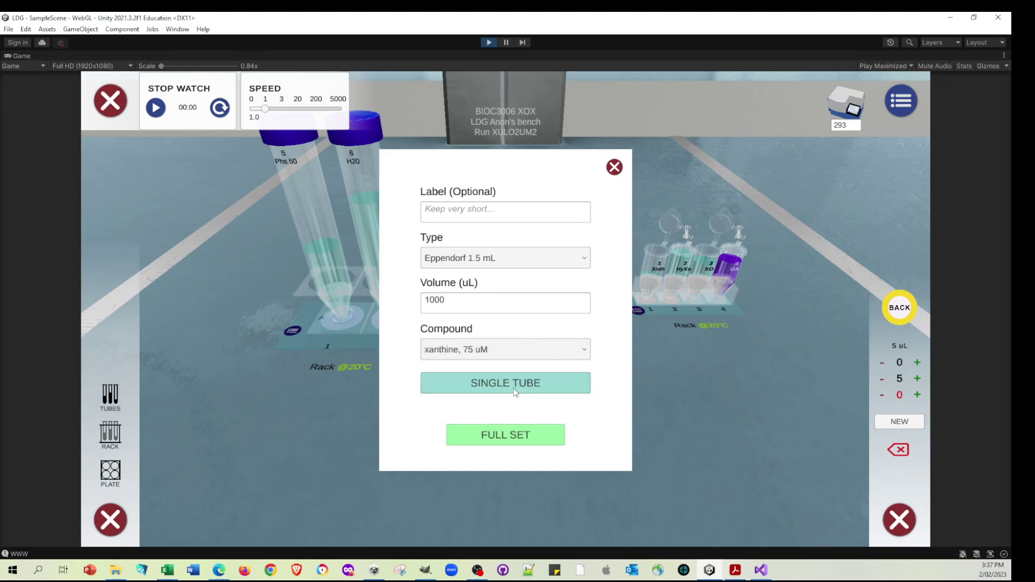
pyautogui.click(614, 167)
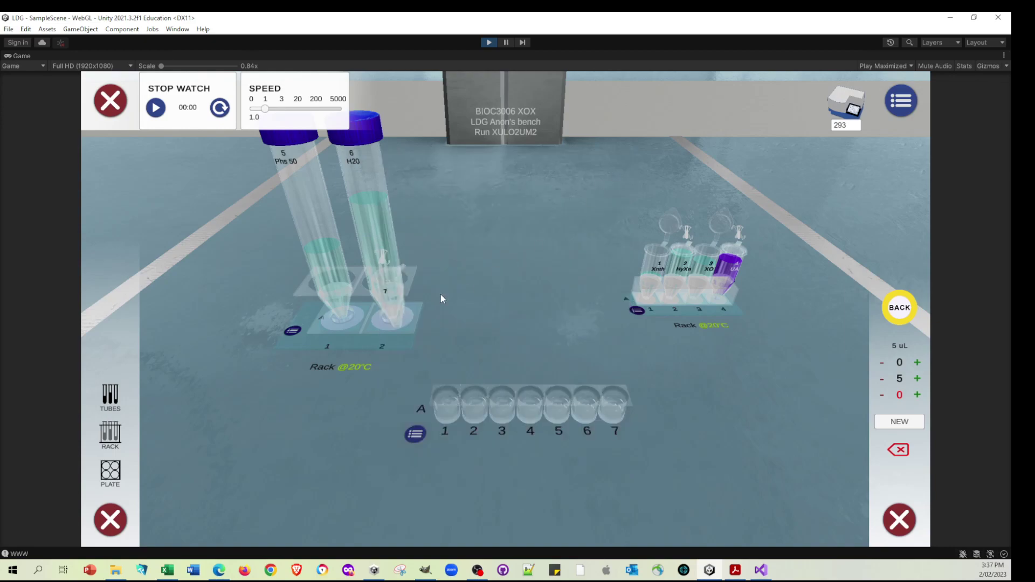
pyautogui.click(402, 327)
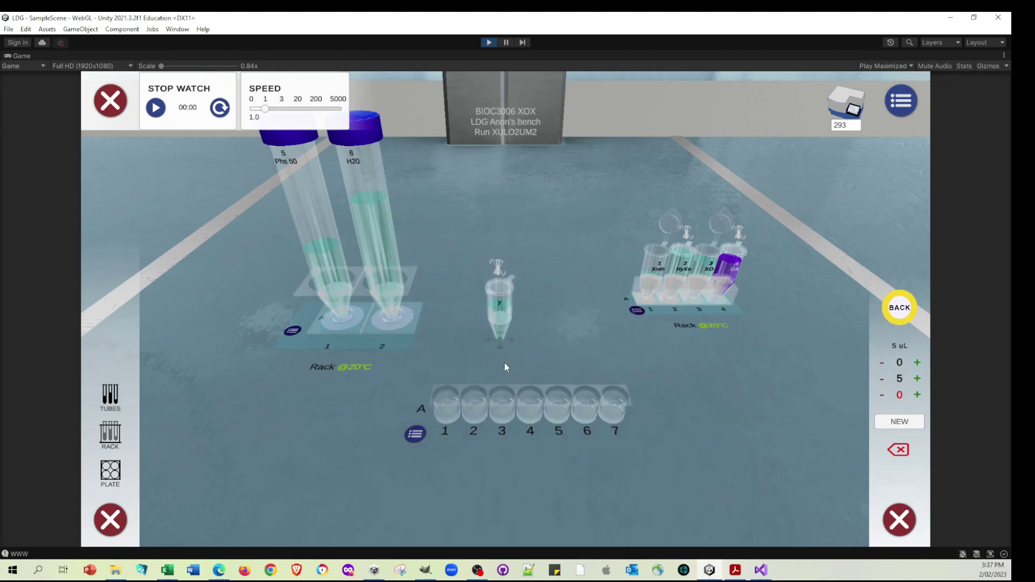
pyautogui.click(497, 293)
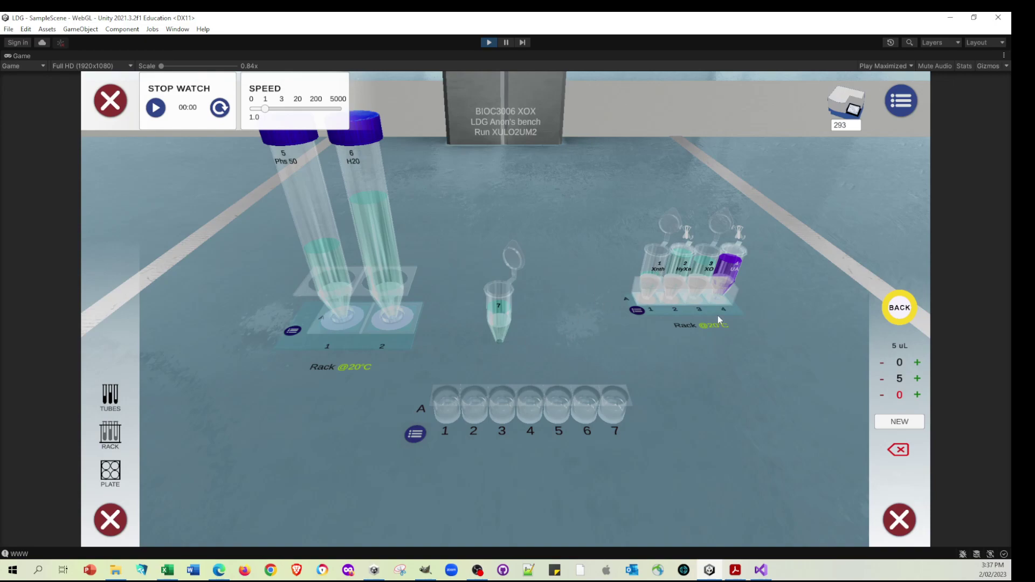
# - Set the P200 pipette to 30 uL with a fresh tip and dispense 30 uL into well A2
pyautogui.click(904, 319)
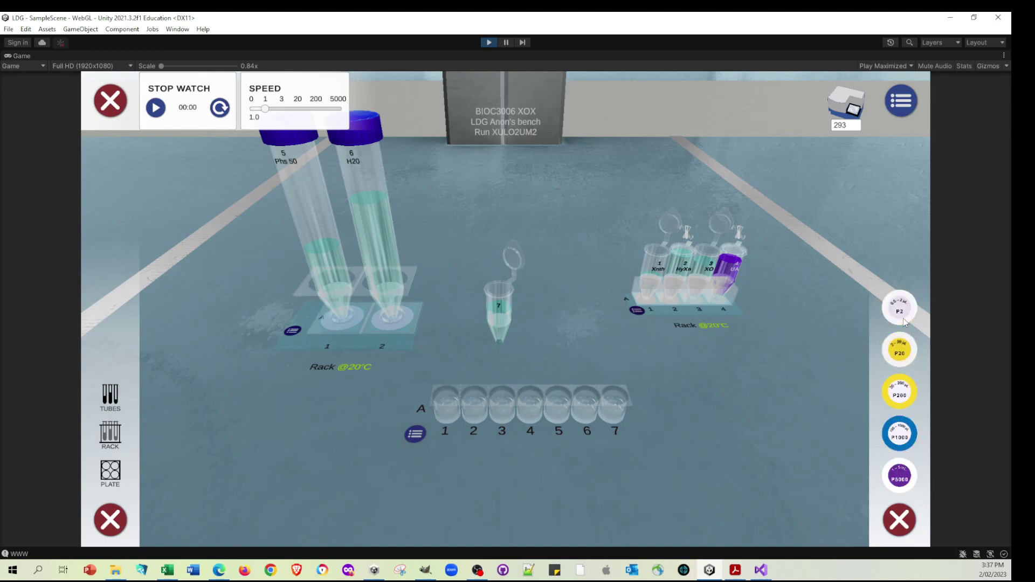
pyautogui.click(904, 392)
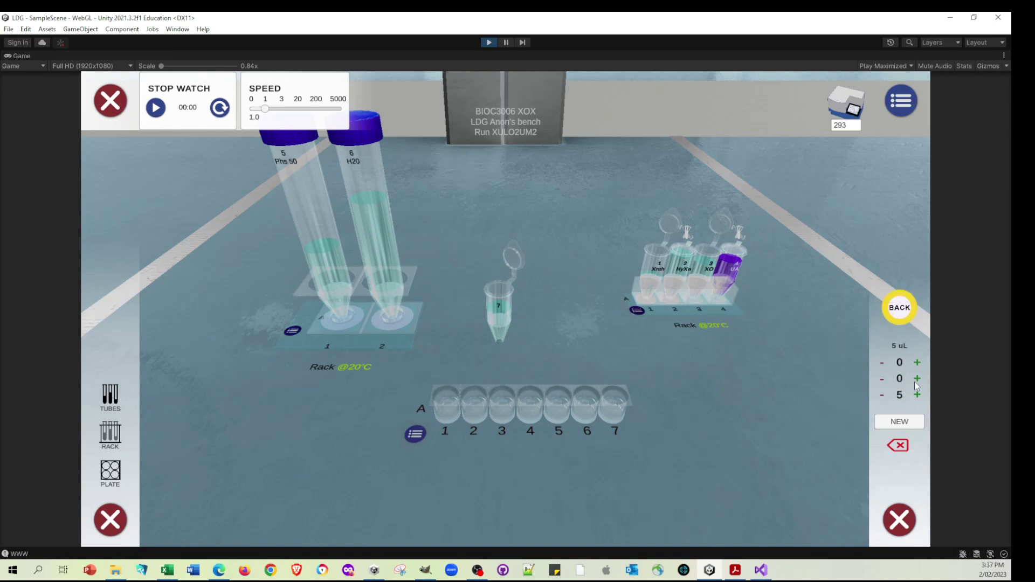
pyautogui.click(917, 379)
pyautogui.click(899, 421)
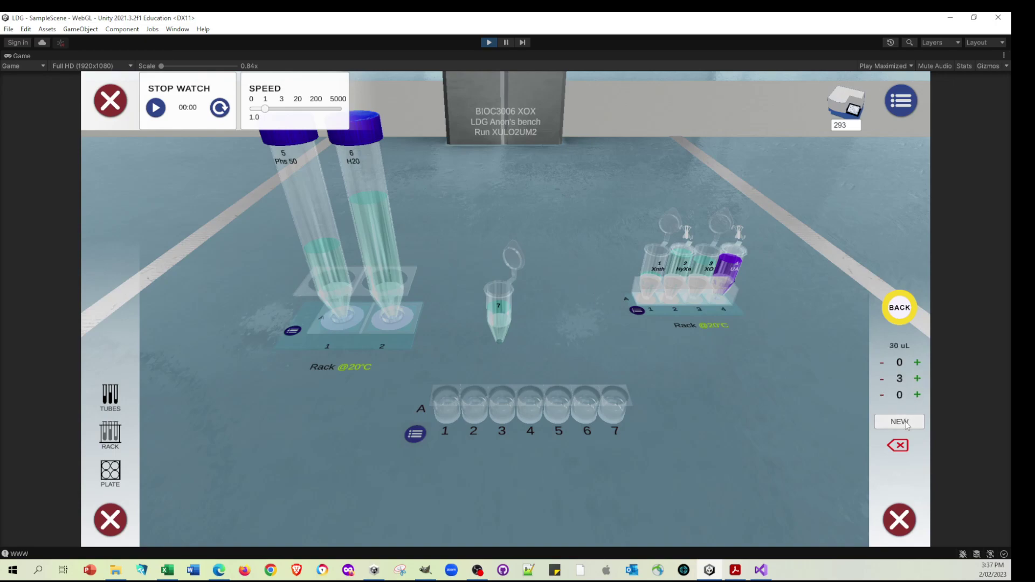
pyautogui.click(501, 289)
pyautogui.click(472, 390)
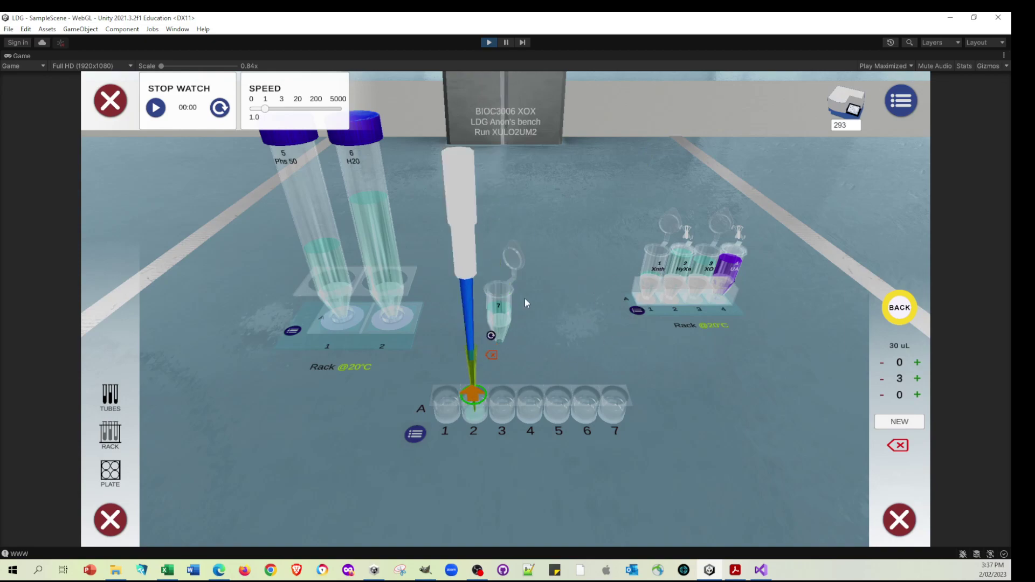
# - Transfer 60 uL into well A3 and 90 uL into well A4 from tube 7
pyautogui.click(917, 379)
pyautogui.click(917, 378)
pyautogui.click(917, 378)
pyautogui.click(498, 289)
pyautogui.click(506, 396)
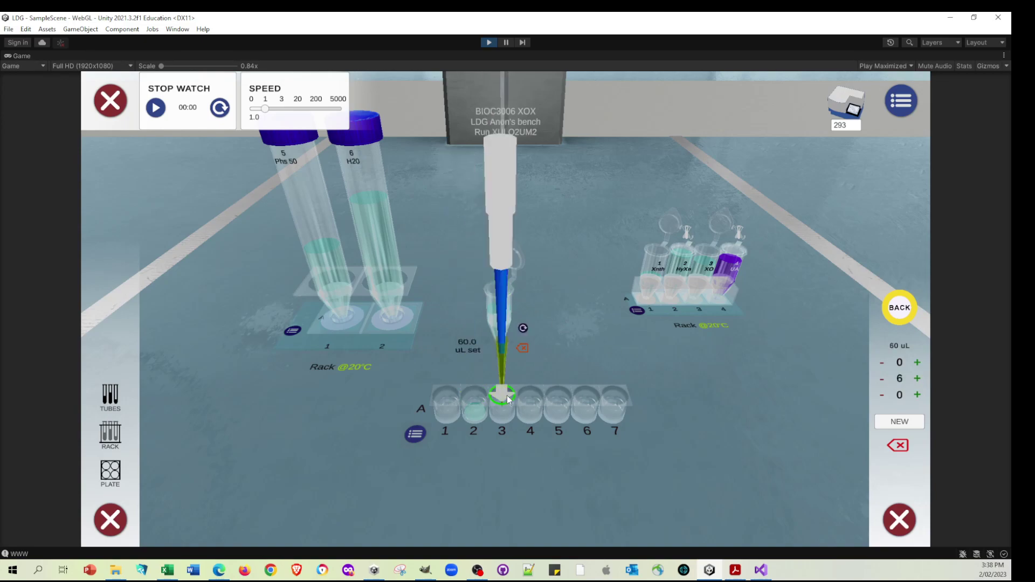
pyautogui.click(917, 378)
pyautogui.click(917, 378)
pyautogui.click(917, 378)
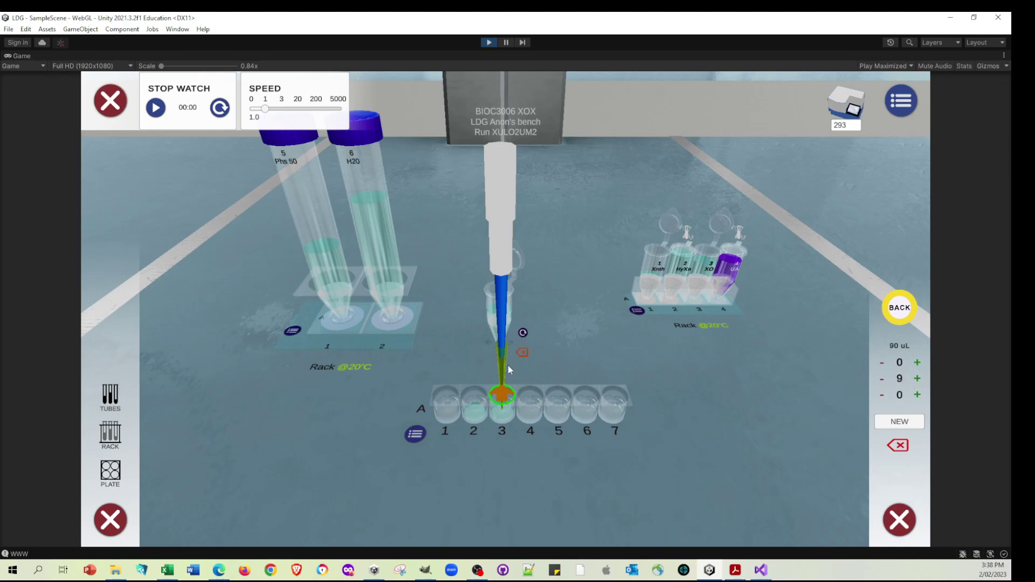
pyautogui.click(503, 395)
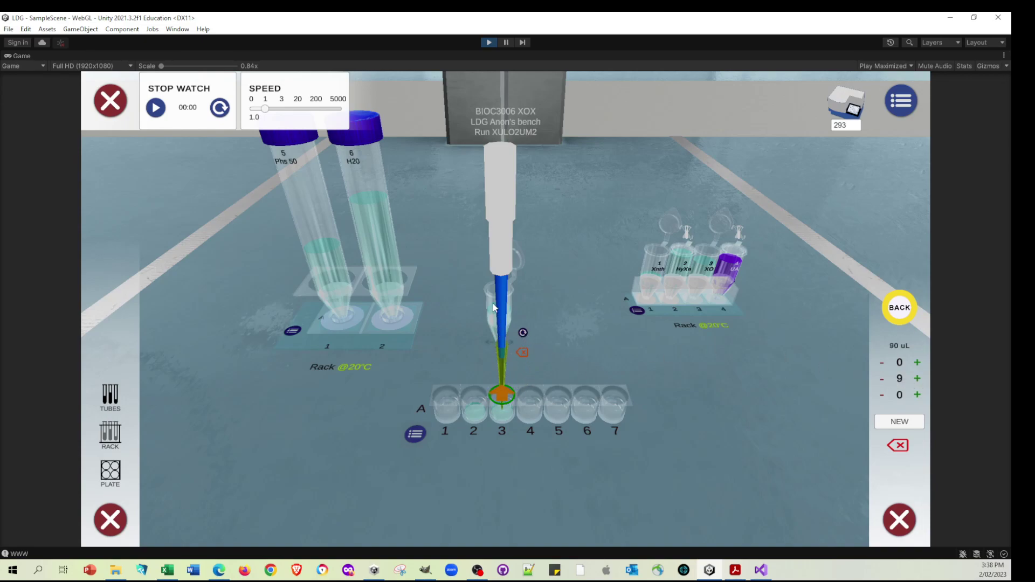
pyautogui.click(523, 400)
# - Transfer 120 uL into well A5 and 150 uL into well A6 from tube 7
pyautogui.click(917, 378)
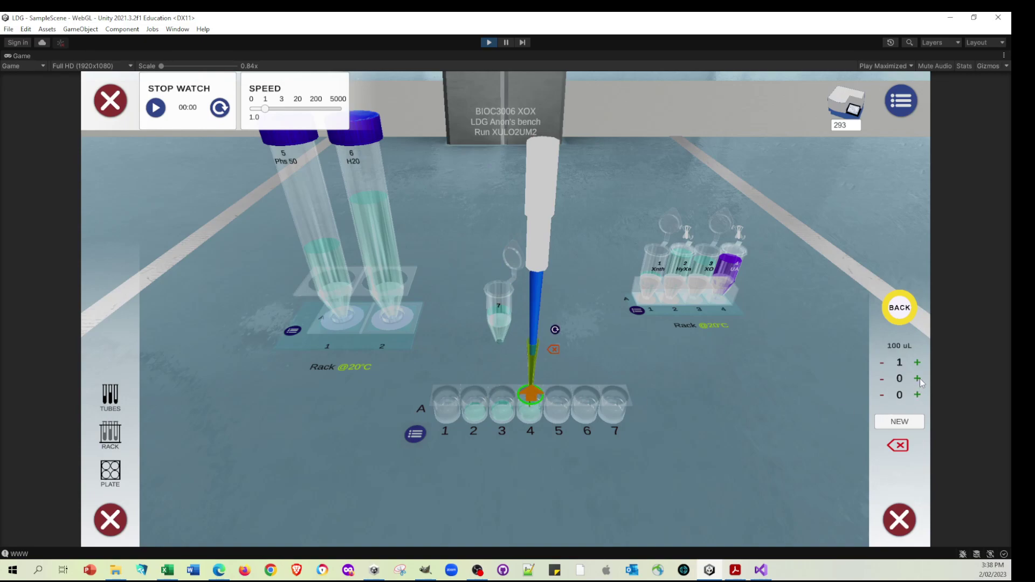
pyautogui.click(919, 378)
pyautogui.click(919, 377)
pyautogui.click(882, 379)
pyautogui.click(522, 293)
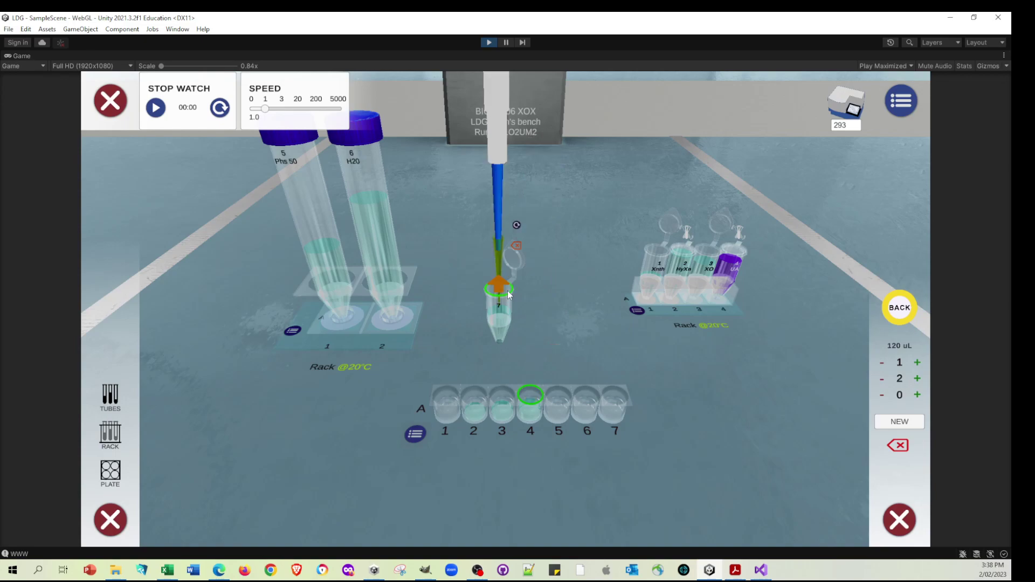
pyautogui.click(559, 399)
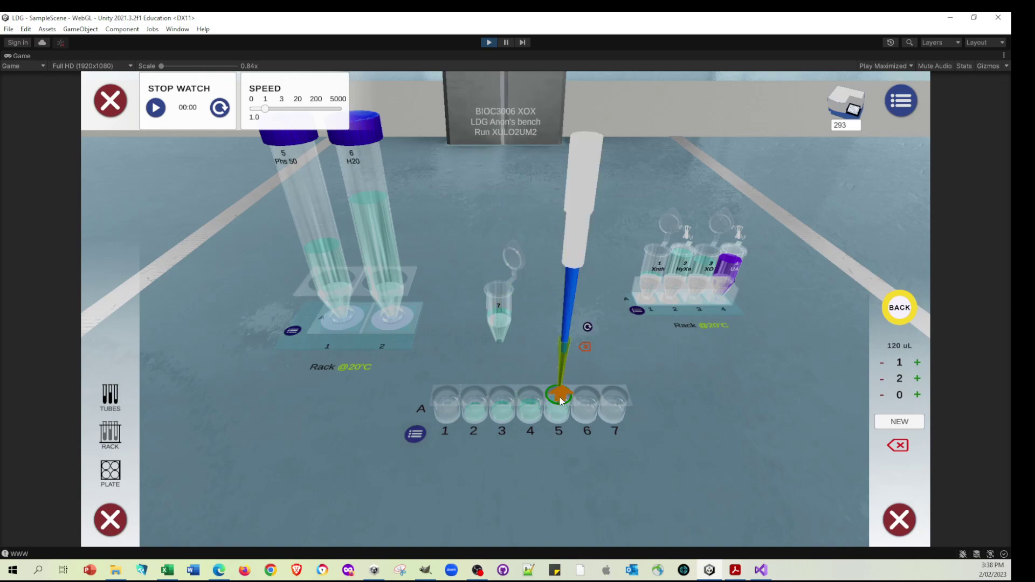
pyautogui.click(917, 378)
pyautogui.click(917, 378)
pyautogui.click(917, 379)
pyautogui.click(498, 291)
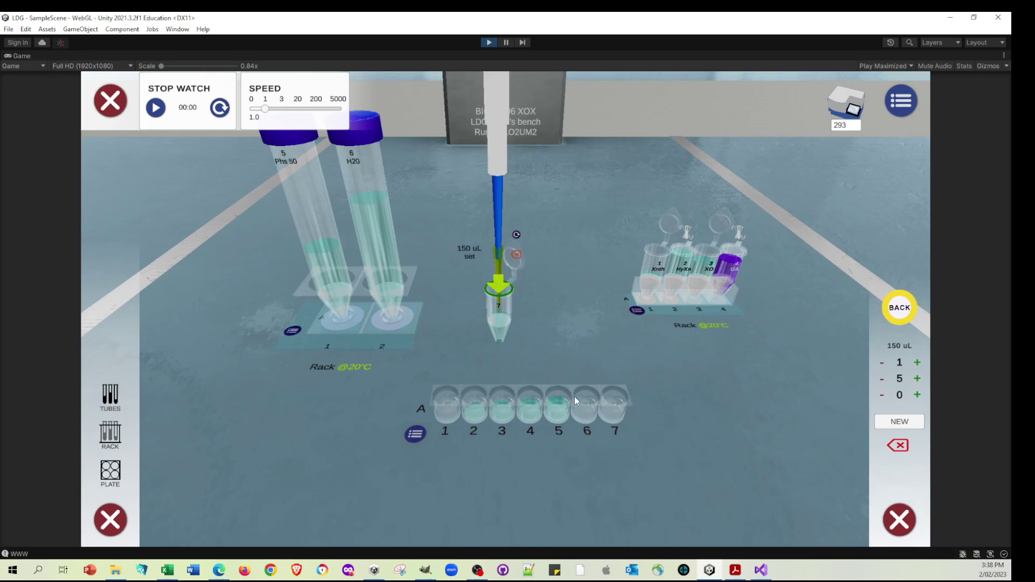
pyautogui.click(587, 402)
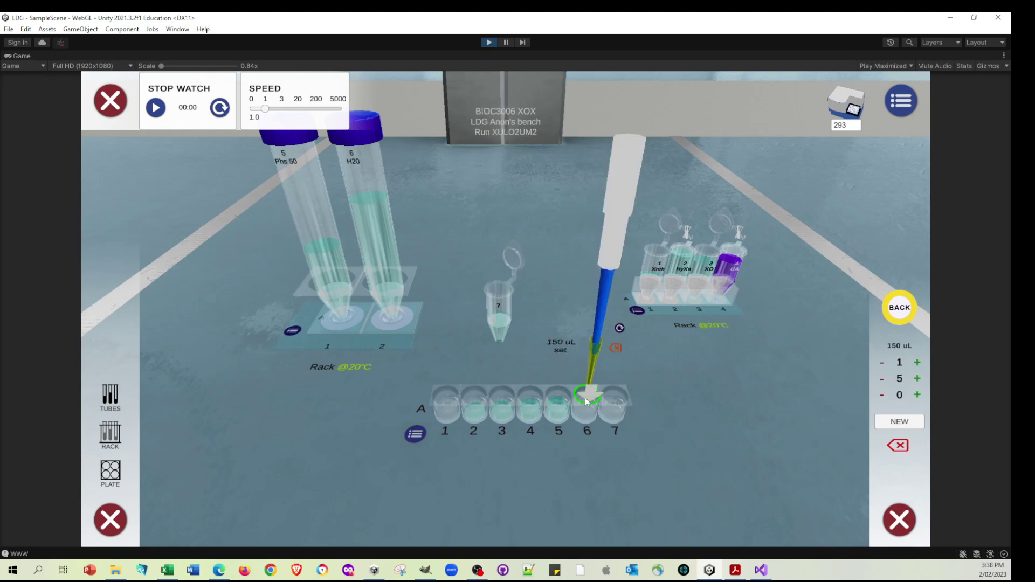
# - Transfer 180 uL from tube 7 into well A7
pyautogui.click(917, 378)
pyautogui.click(917, 378)
pyautogui.click(917, 378)
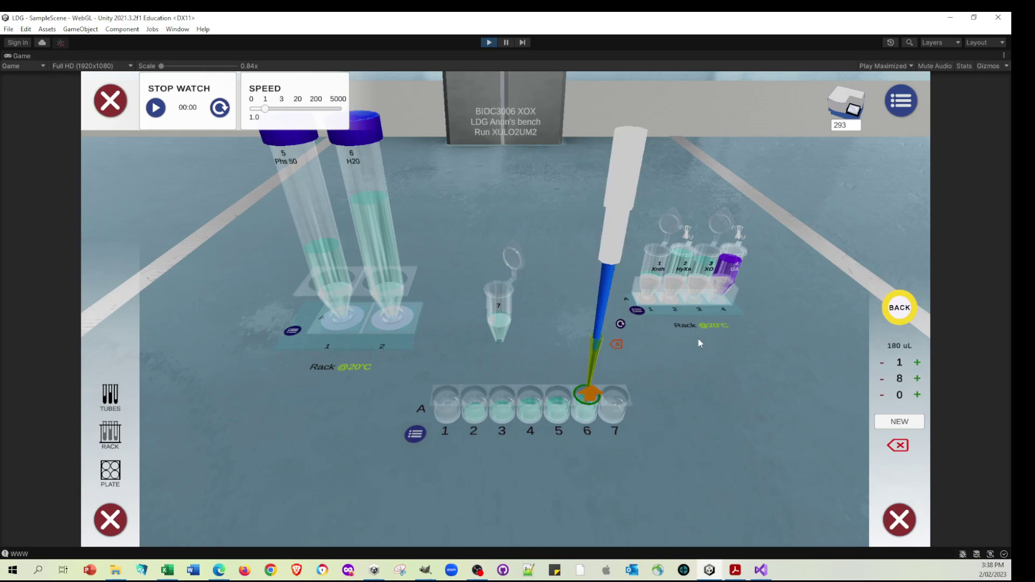
pyautogui.click(498, 294)
pyautogui.click(617, 399)
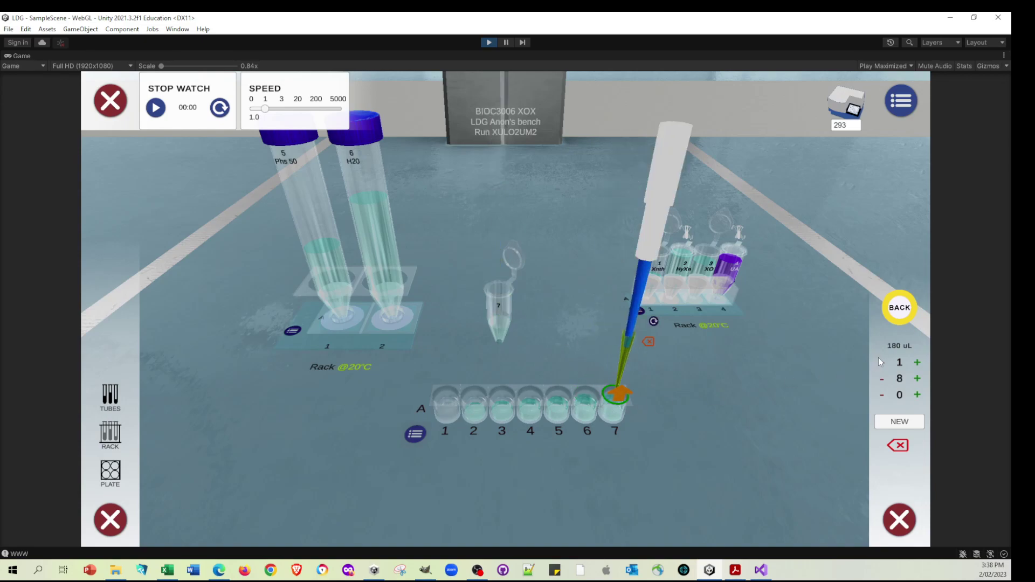
pyautogui.click(288, 151)
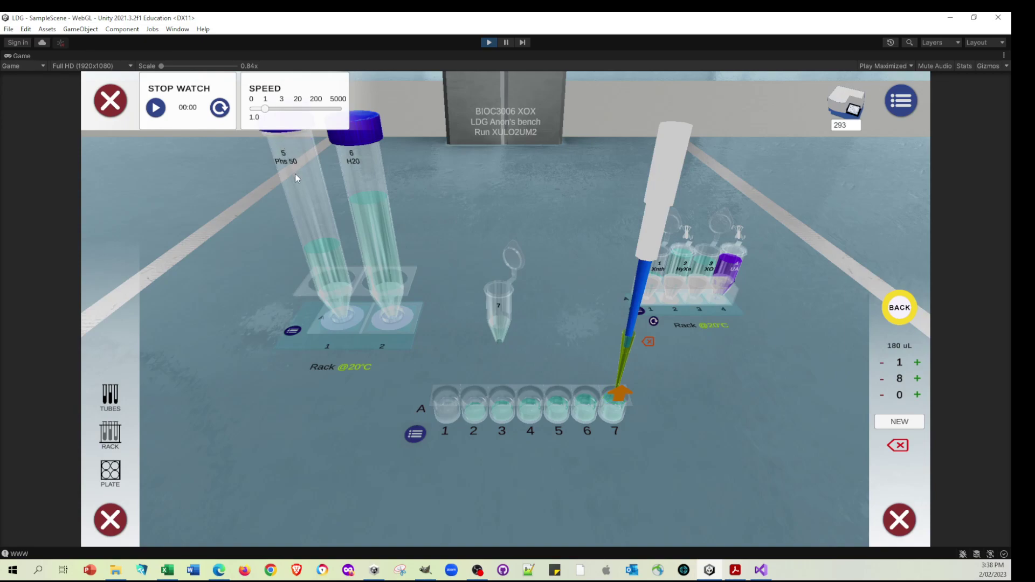
# - With a fresh tip, dispense 180 uL of Phs 50 into well A1 and 150 uL into A2
pyautogui.click(919, 426)
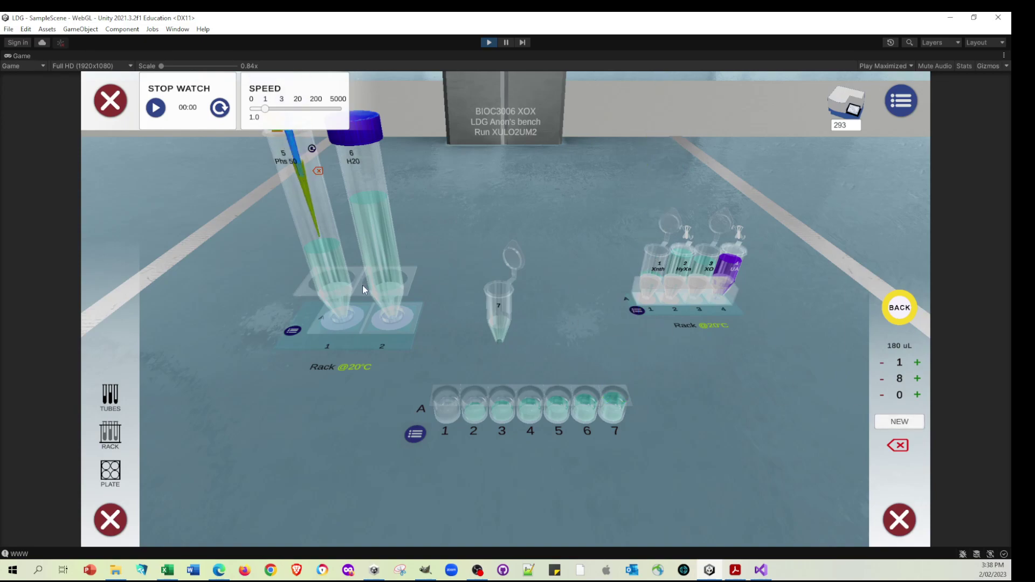
pyautogui.click(408, 347)
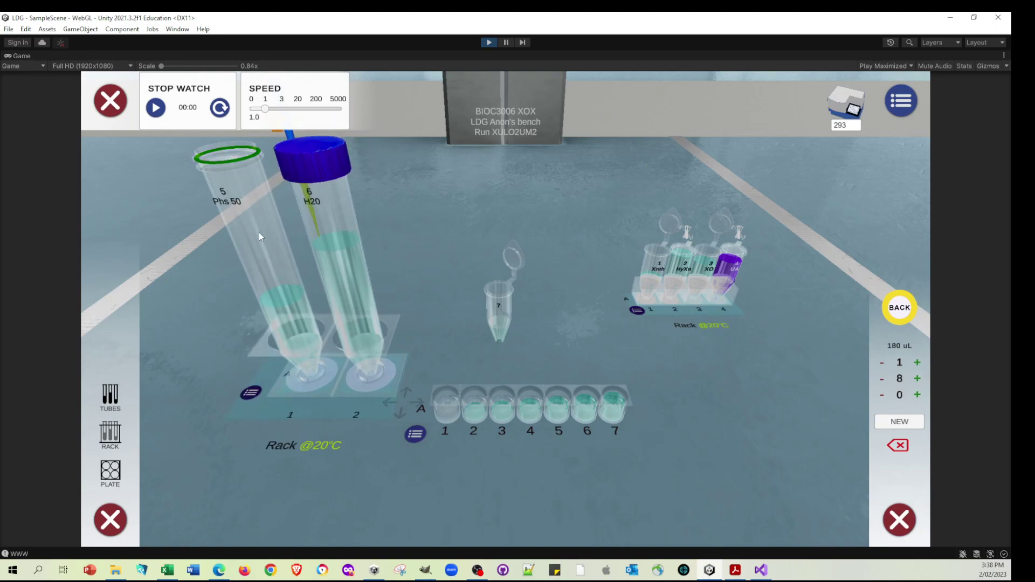
pyautogui.click(448, 397)
pyautogui.click(450, 402)
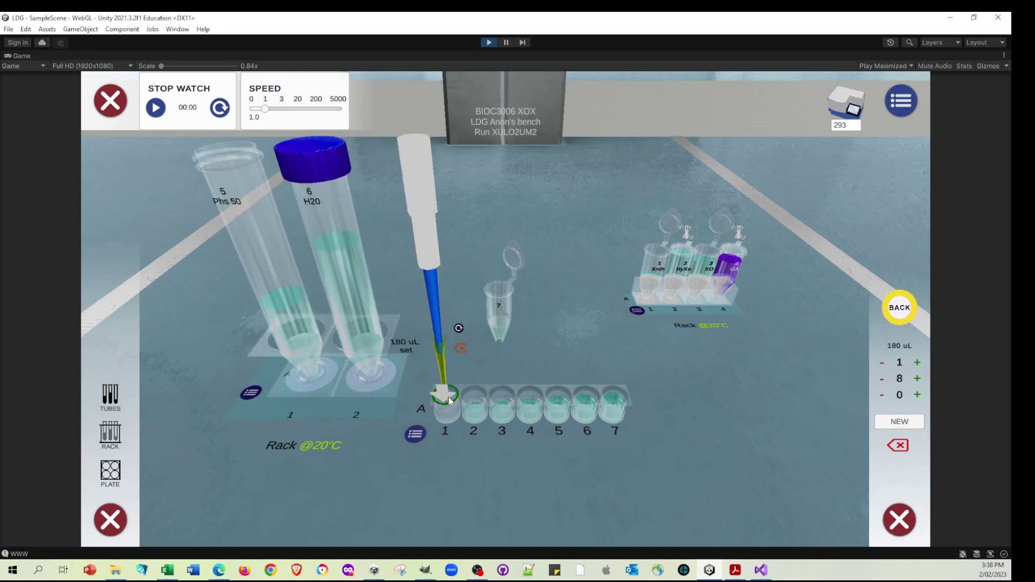
pyautogui.click(884, 380)
pyautogui.click(881, 379)
pyautogui.click(881, 378)
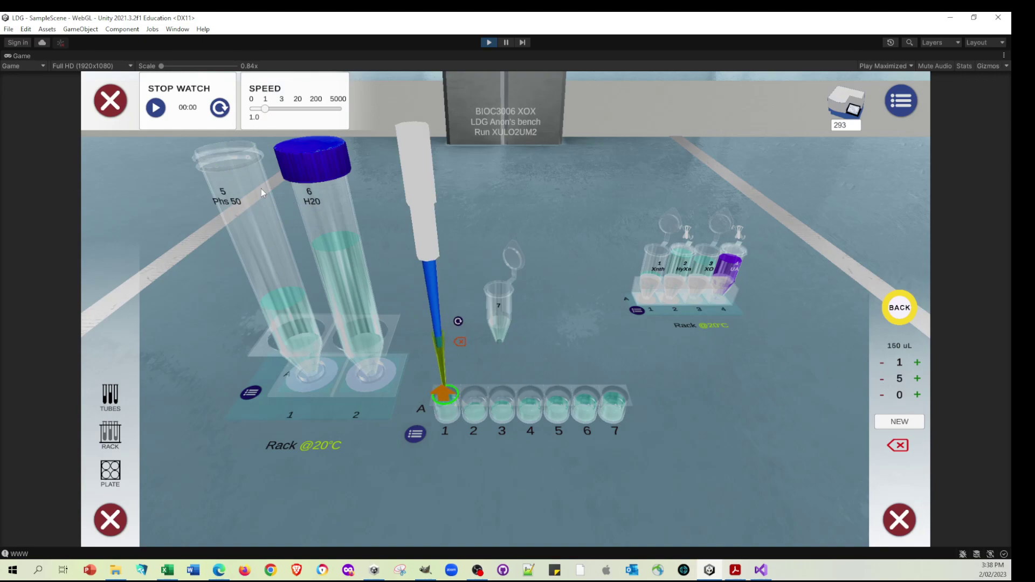
pyautogui.click(221, 175)
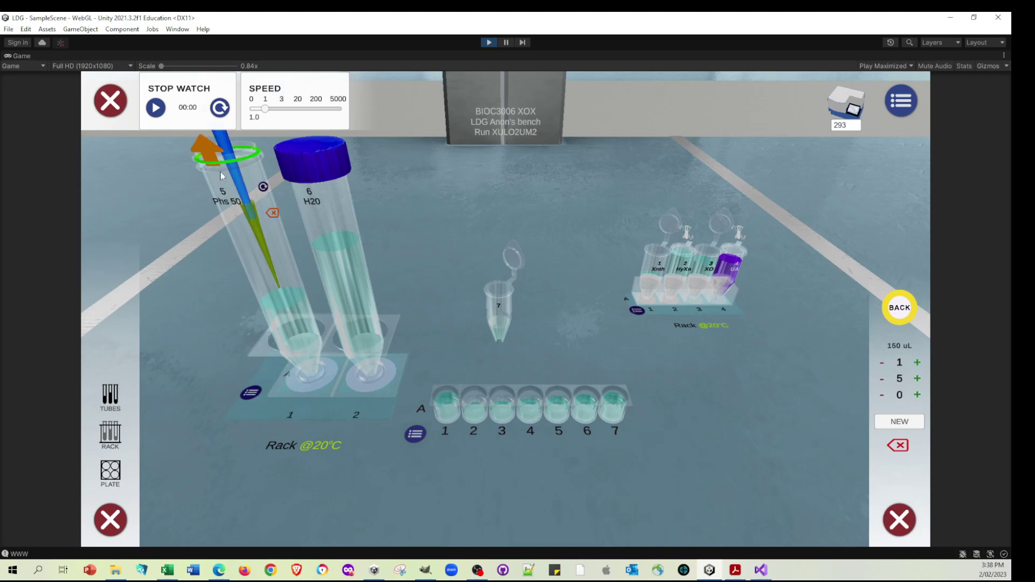
pyautogui.click(475, 396)
pyautogui.click(474, 398)
# - Dispense 120 uL of Phs 50 buffer into well A3 and 90 uL into A4
pyautogui.click(882, 380)
pyautogui.click(882, 380)
pyautogui.click(882, 380)
pyautogui.click(239, 192)
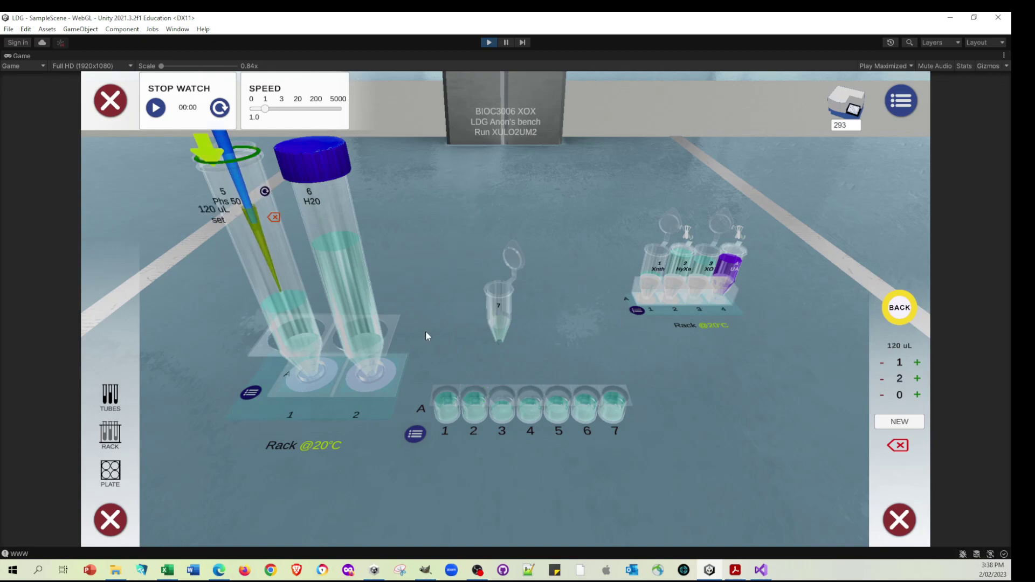
pyautogui.click(511, 405)
pyautogui.click(510, 404)
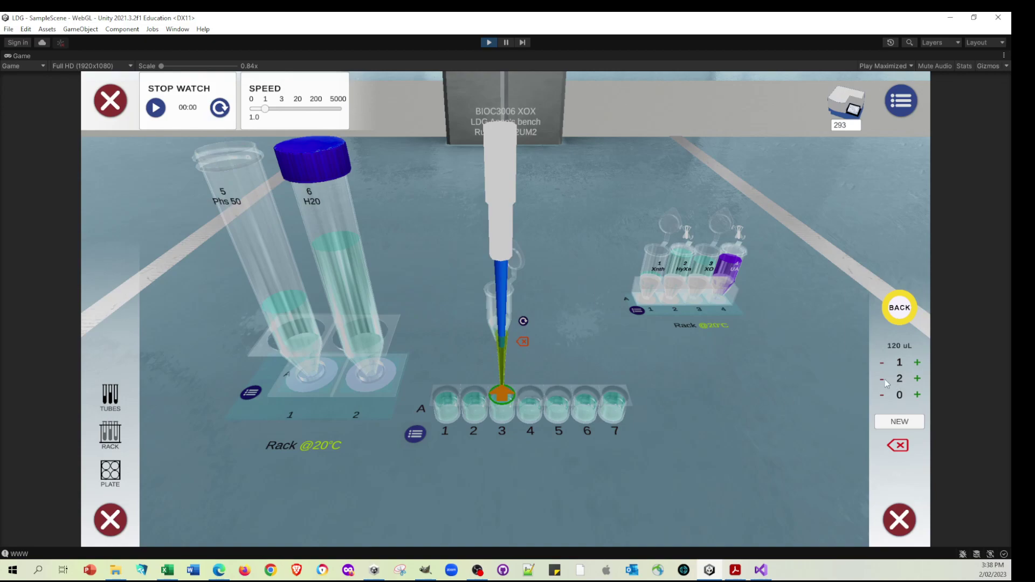
pyautogui.click(881, 380)
pyautogui.click(882, 380)
pyautogui.click(882, 380)
pyautogui.click(241, 185)
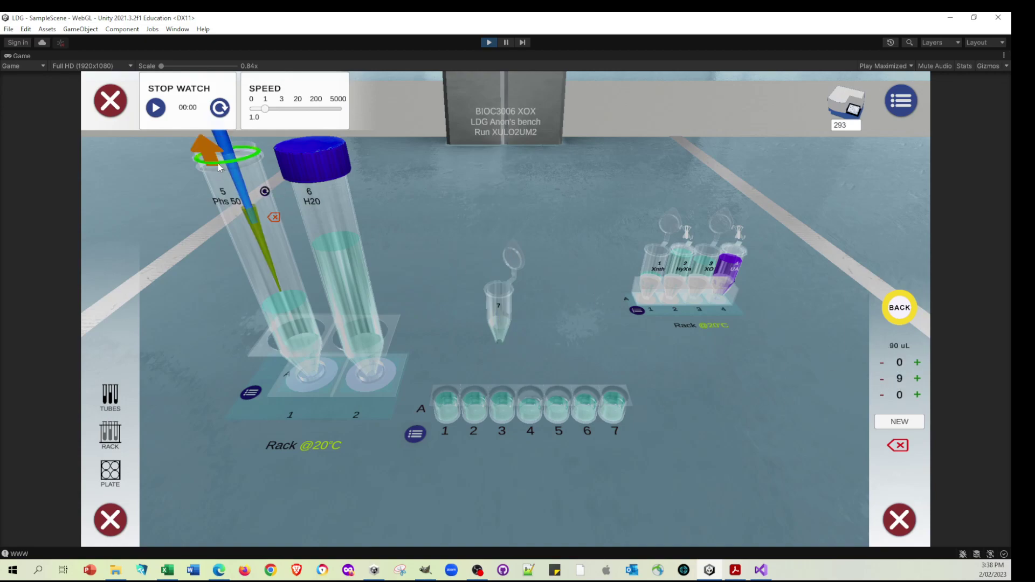
pyautogui.click(530, 404)
pyautogui.click(530, 405)
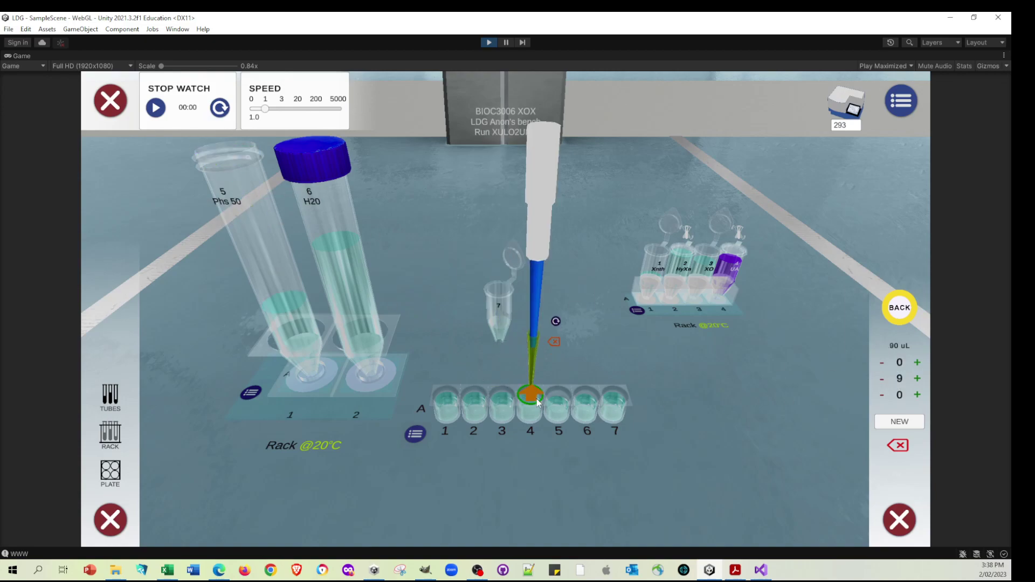
# - Dispense 60 uL of Phs 50 buffer into well A5 and 30 uL into A6
pyautogui.click(881, 378)
pyautogui.click(882, 378)
pyautogui.click(882, 378)
pyautogui.click(215, 184)
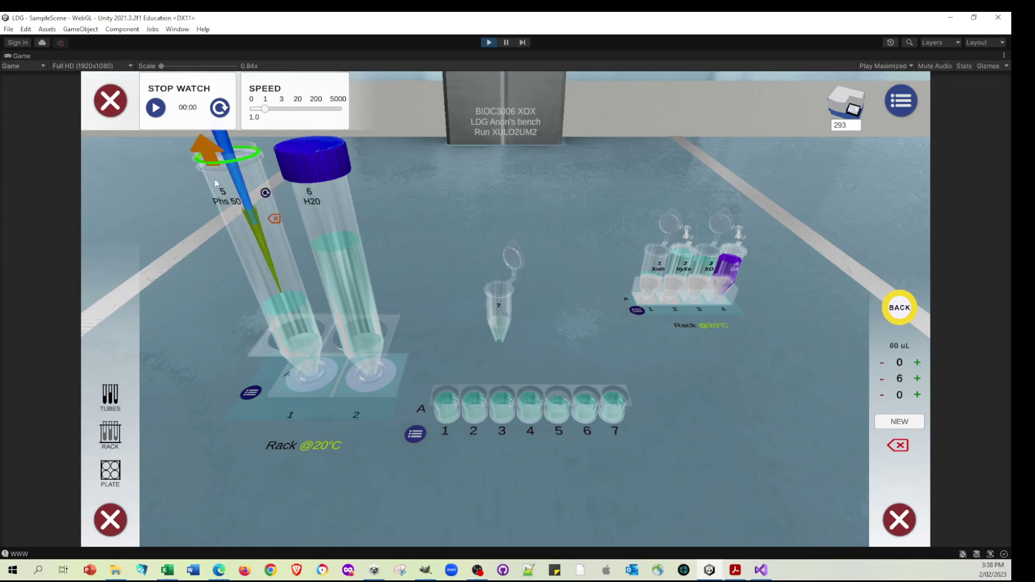
pyautogui.click(561, 398)
pyautogui.click(881, 380)
pyautogui.click(880, 380)
pyautogui.click(880, 380)
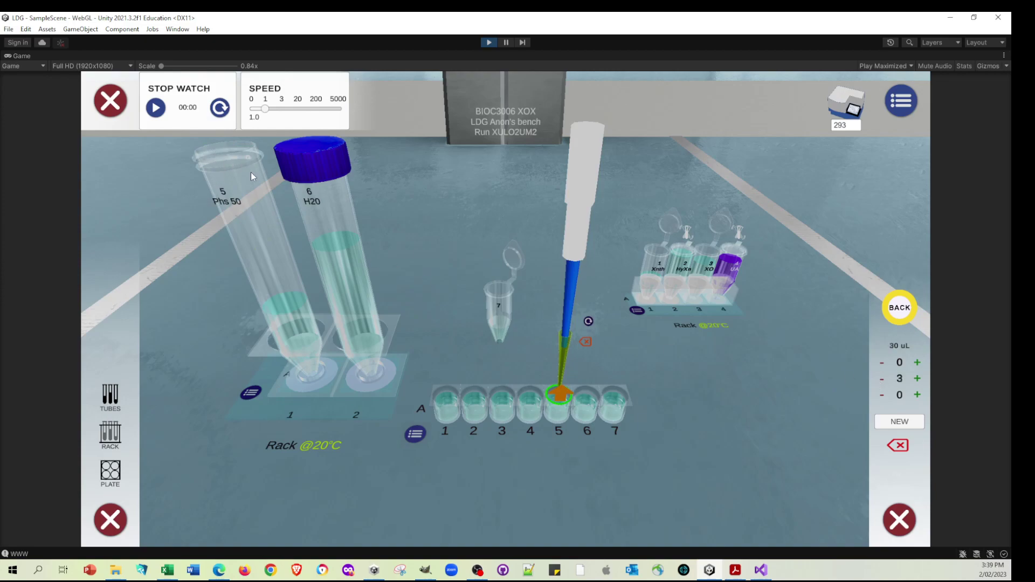
pyautogui.click(211, 169)
pyautogui.click(589, 398)
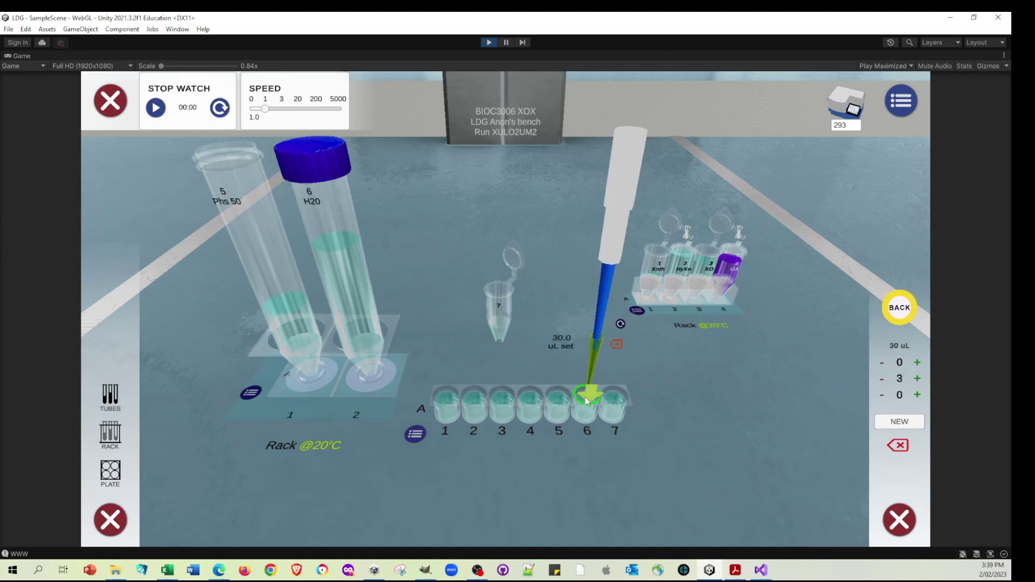
pyautogui.click(595, 392)
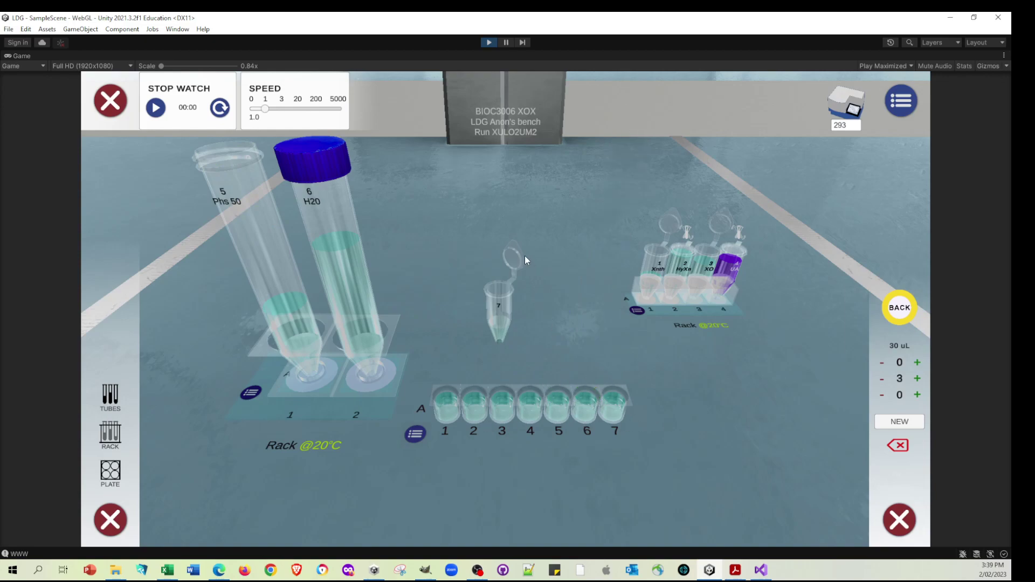
# - Set the P20 pipette to 10 uL, dispense XO into well 1, and start the stopwatch
pyautogui.click(501, 337)
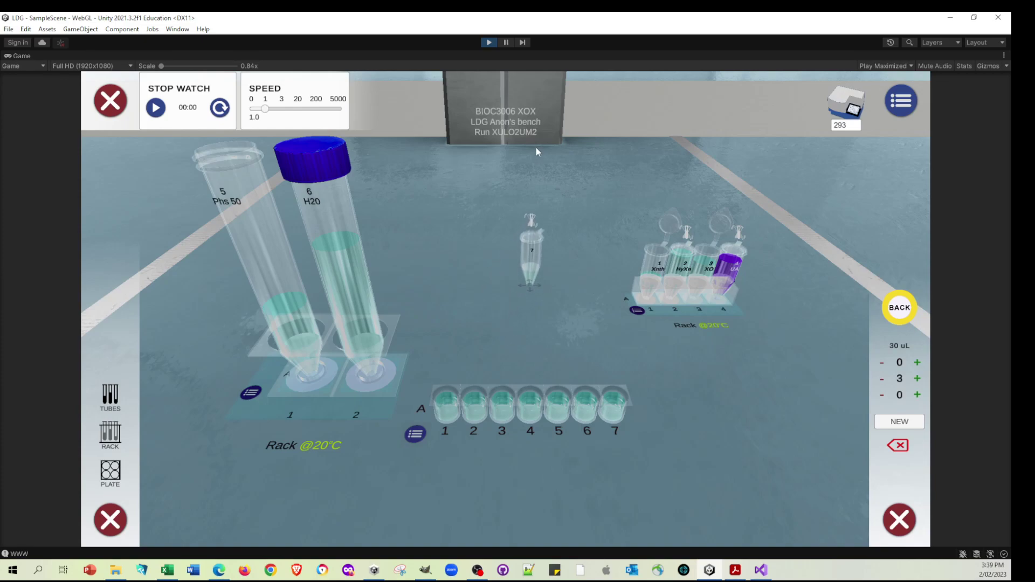
pyautogui.click(906, 310)
pyautogui.click(895, 353)
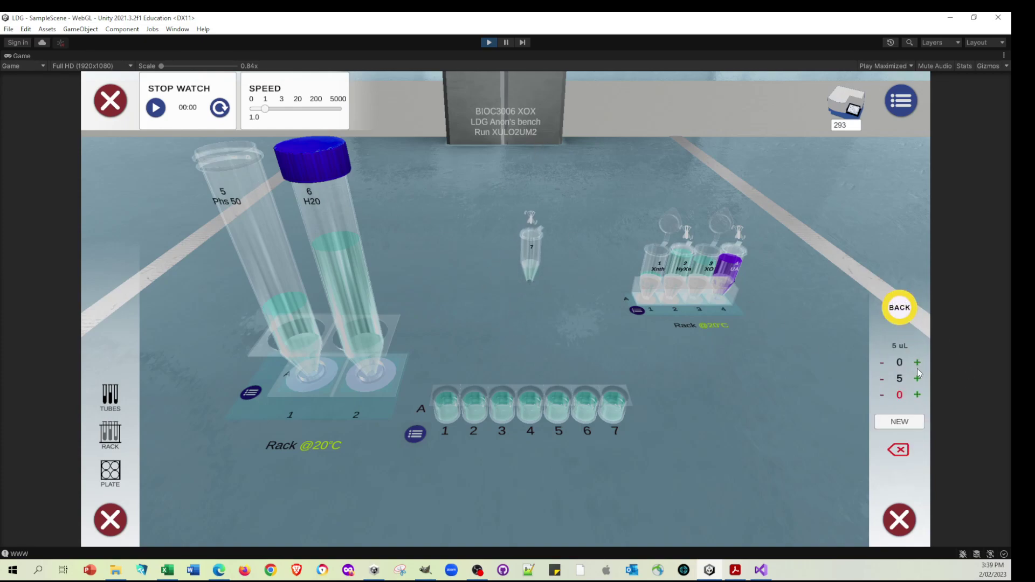
pyautogui.click(917, 378)
pyautogui.click(899, 421)
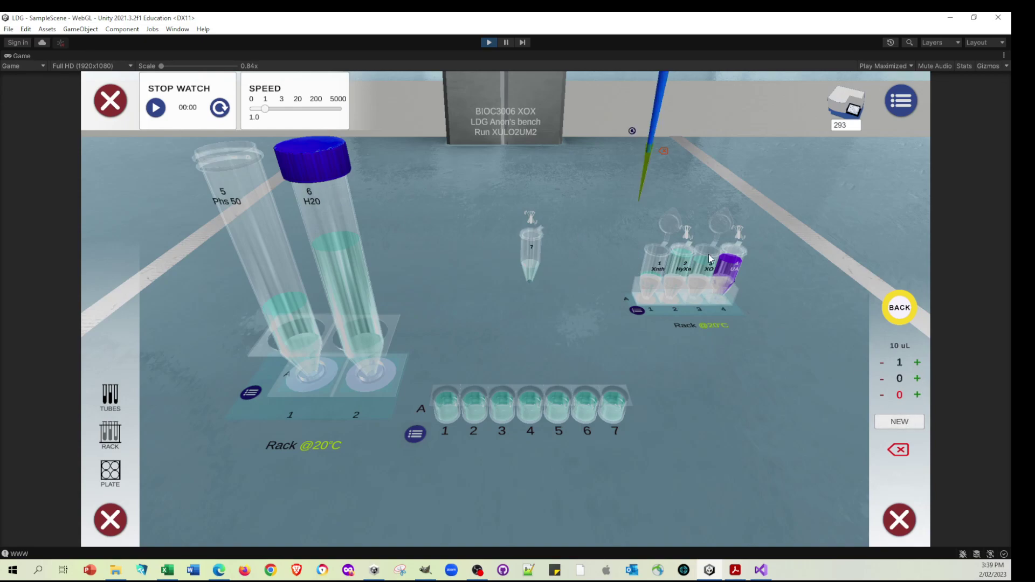
pyautogui.click(444, 398)
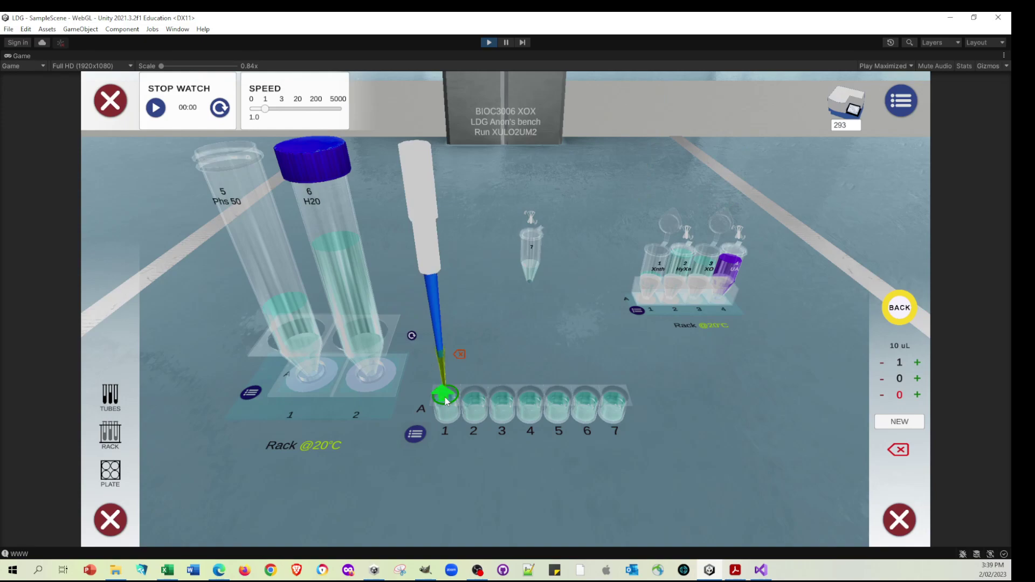
pyautogui.click(156, 108)
# - Dispense 10 µL of XO from tube 3 into each of wells 2 through 7
pyautogui.click(710, 258)
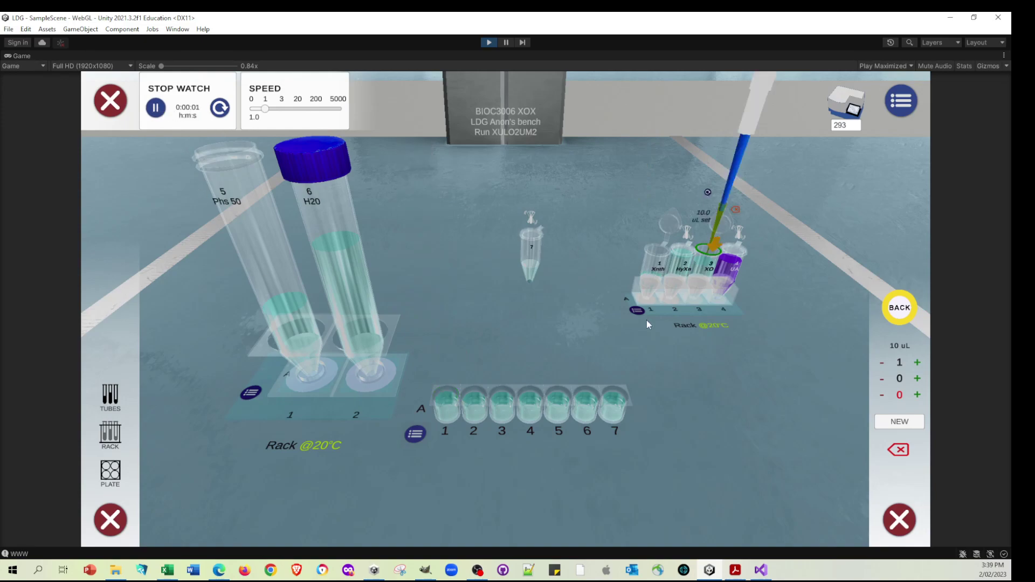
pyautogui.click(473, 401)
pyautogui.click(709, 253)
pyautogui.click(502, 401)
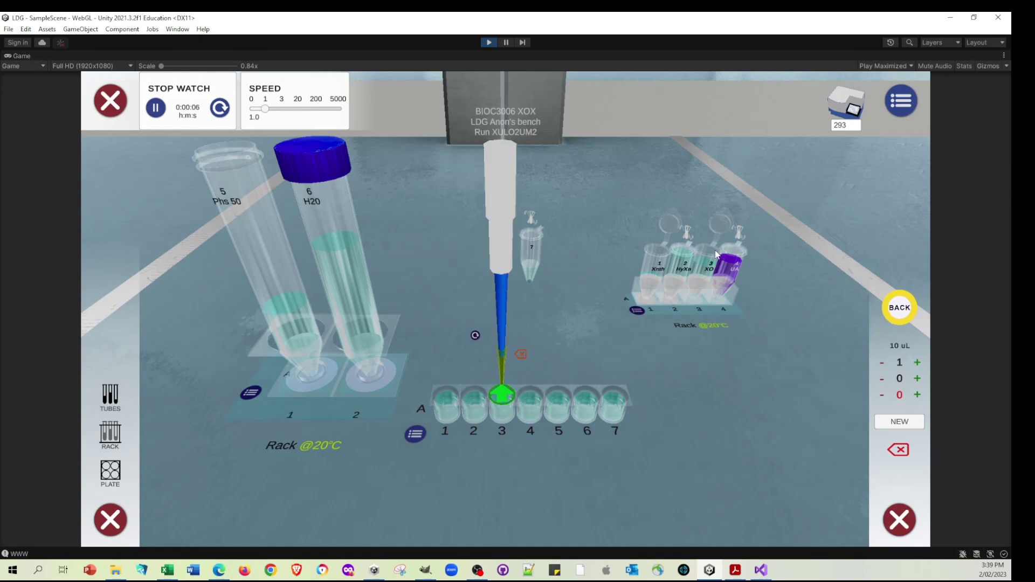
pyautogui.click(712, 255)
pyautogui.click(531, 403)
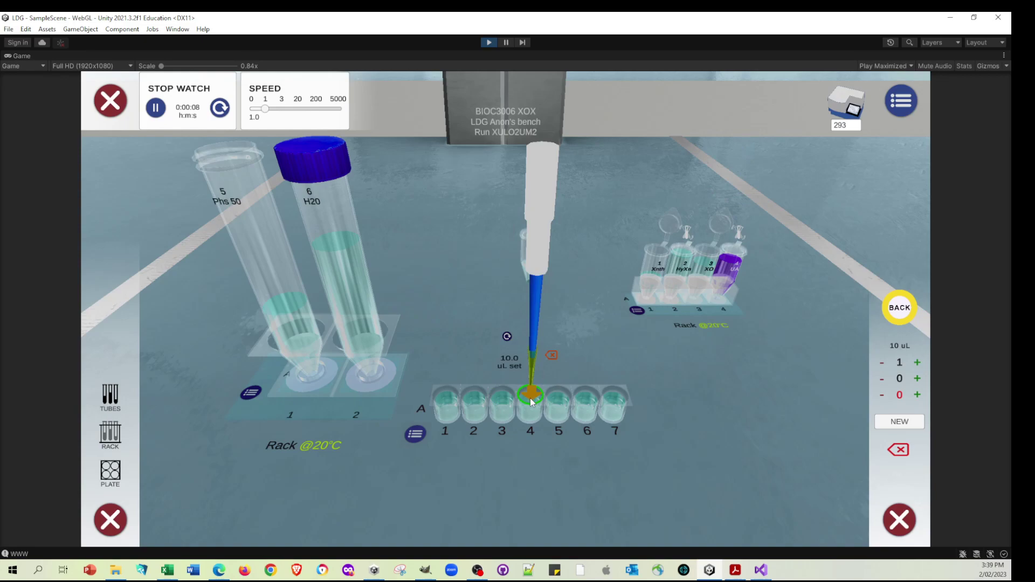
pyautogui.click(713, 252)
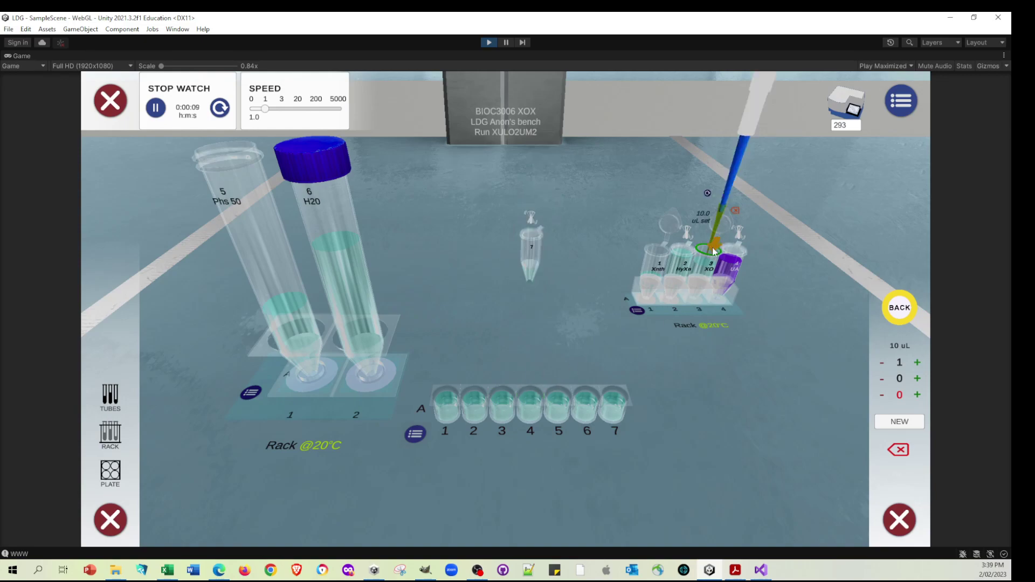
pyautogui.click(559, 403)
pyautogui.click(704, 254)
pyautogui.click(587, 399)
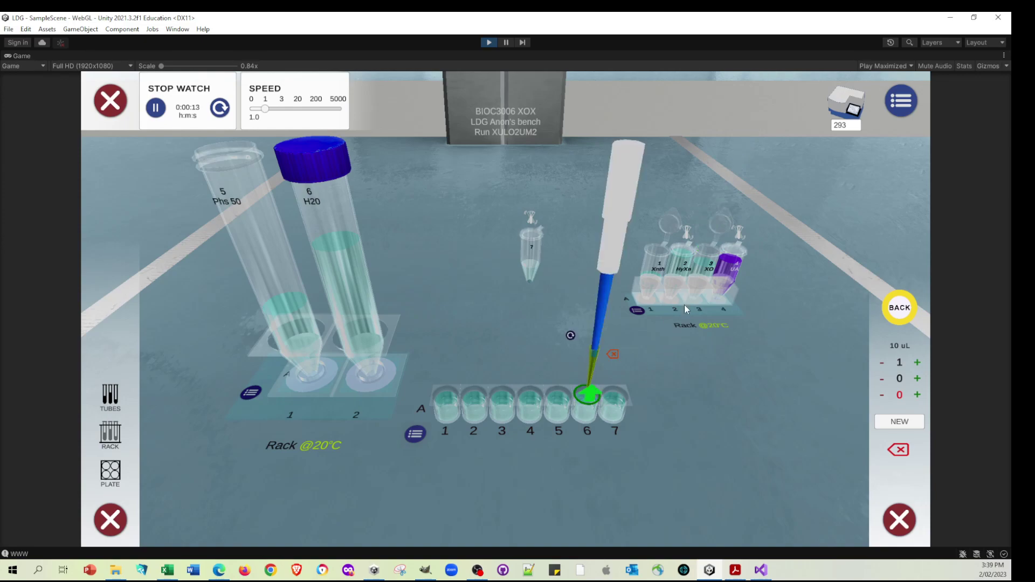
pyautogui.click(711, 255)
pyautogui.click(615, 406)
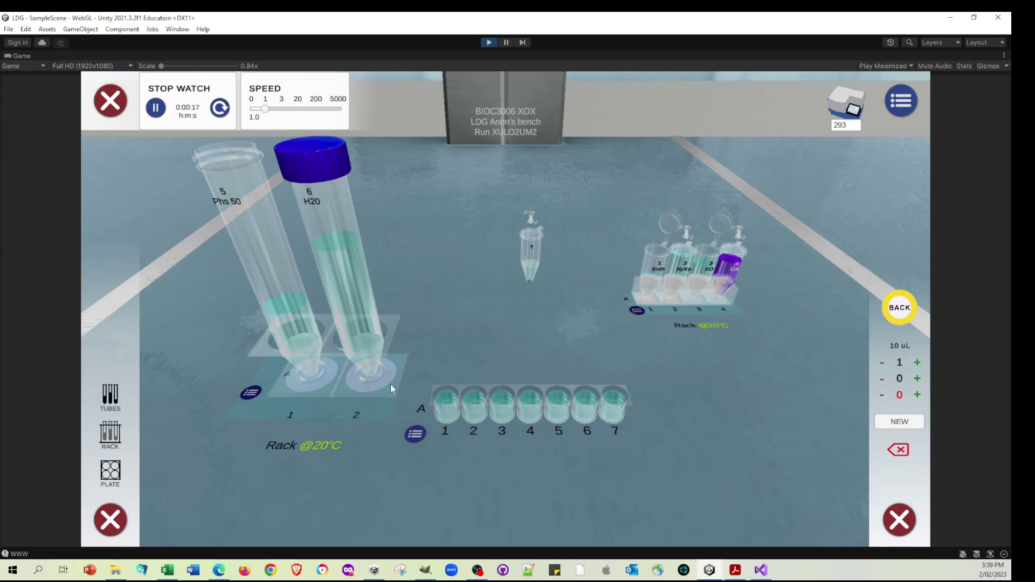
# - Mix the contents of the plate wells from the plate actions menu
pyautogui.click(416, 433)
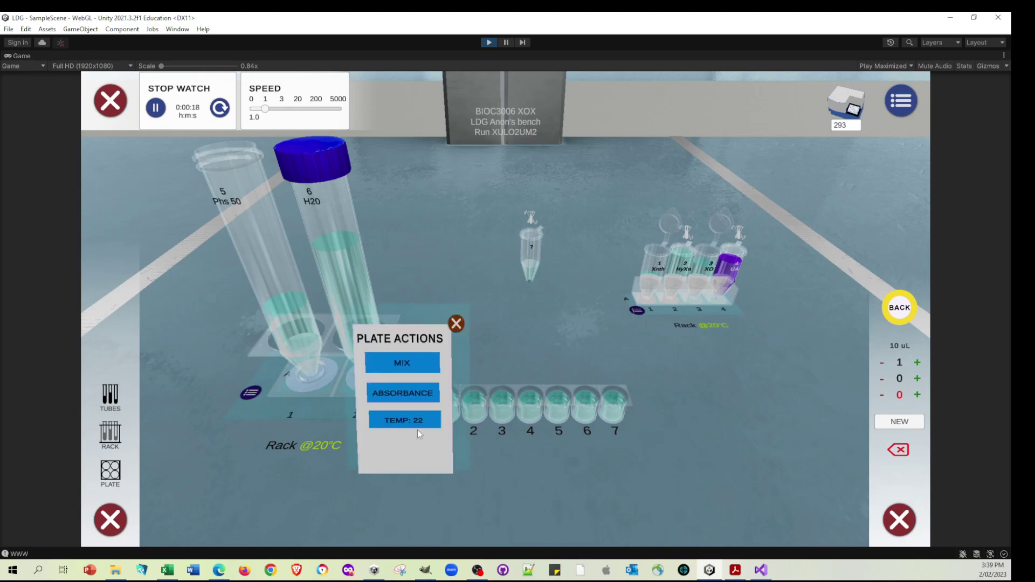
pyautogui.click(421, 363)
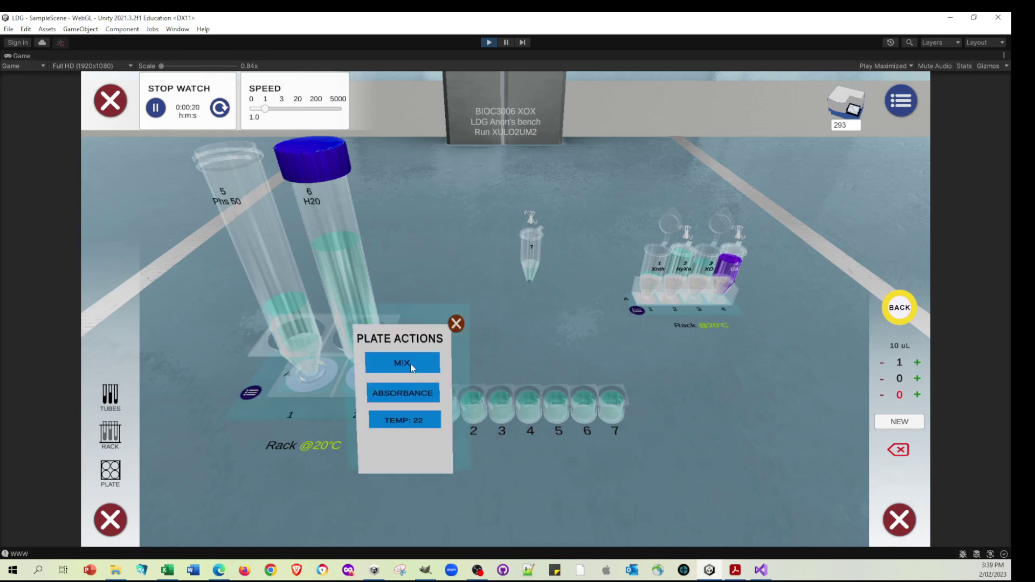
pyautogui.click(456, 323)
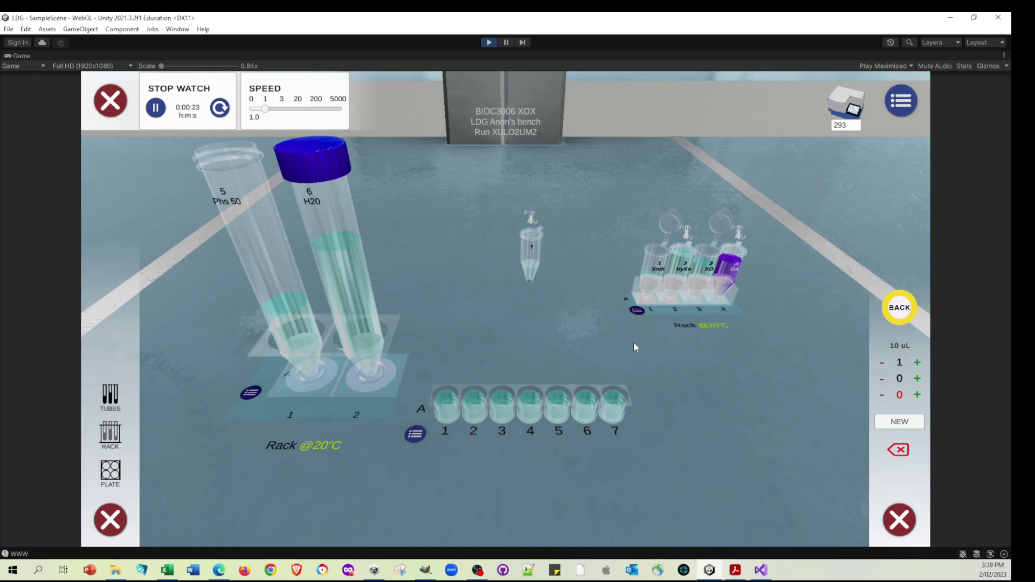
pyautogui.click(416, 433)
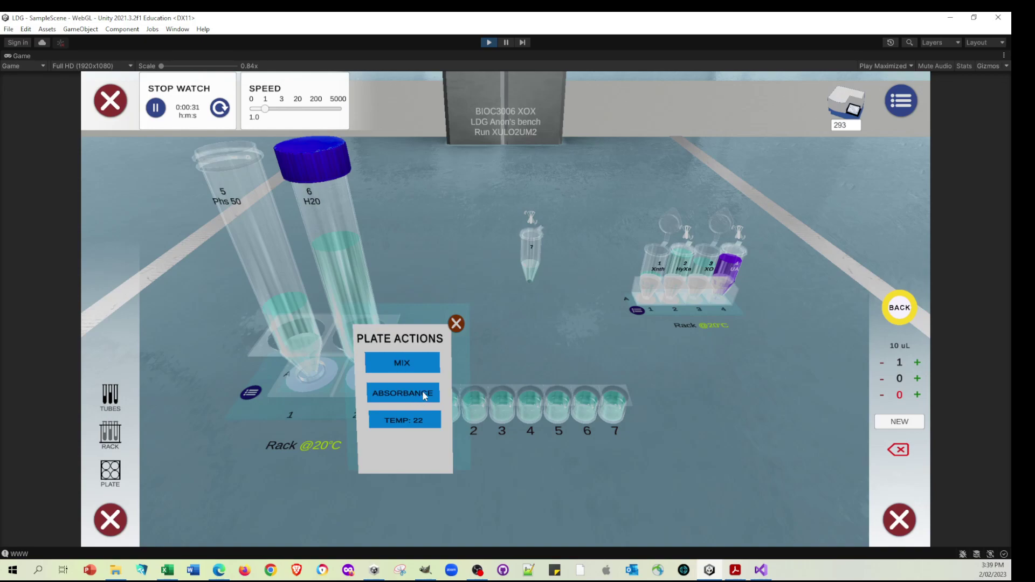
pyautogui.click(454, 324)
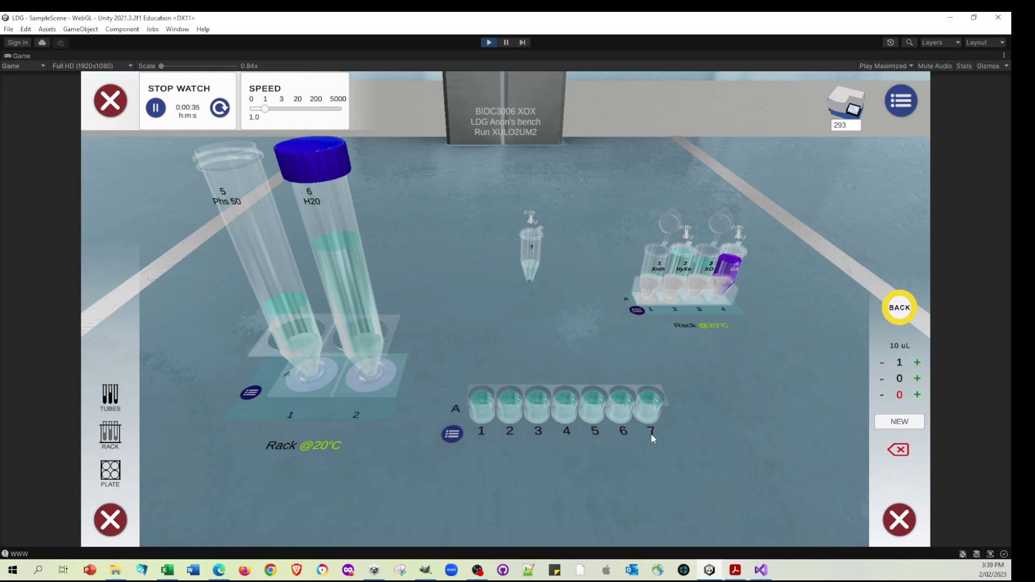
# - Take Reading 6 at 0.6 min (293 nm) and select all its results text
pyautogui.click(460, 438)
pyautogui.click(457, 413)
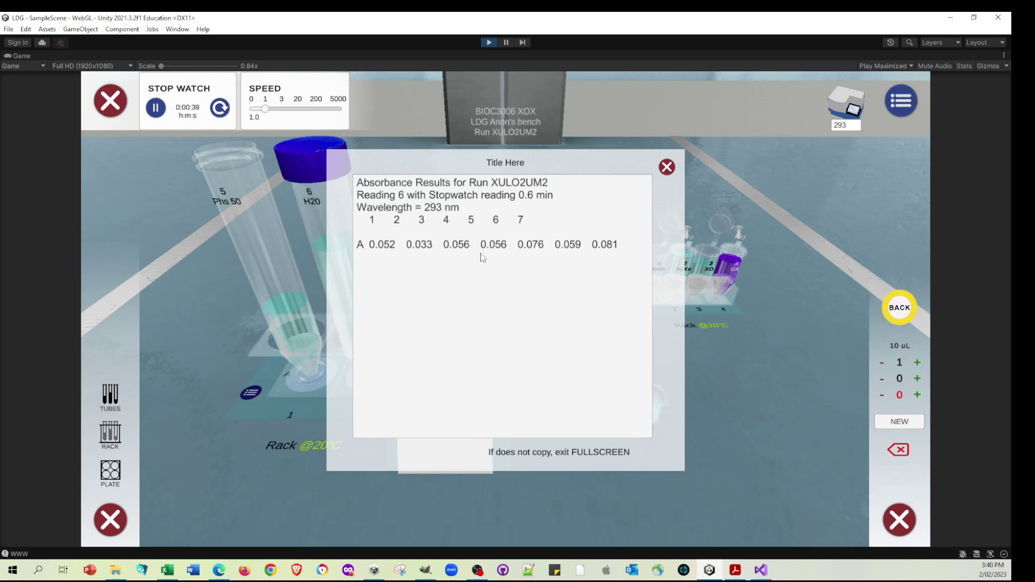
pyautogui.hotkey('ctrl', 'a')
pyautogui.hotkey('ctrl', 'c')
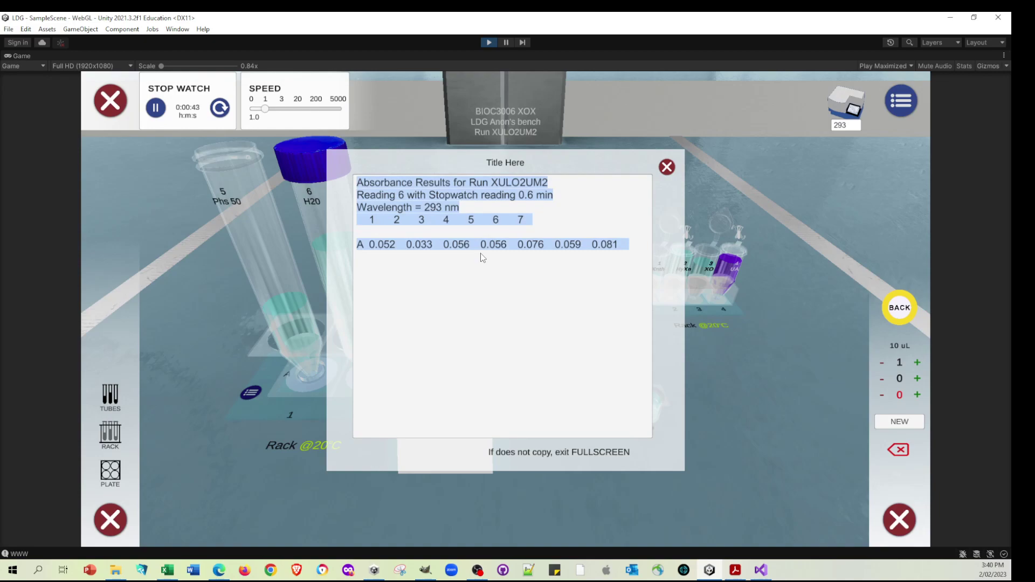
# - Paste the Reading 6 results into Sheet2 at K1 and label them 0.6 in K6
pyautogui.hotkey('alt', 'Tab')
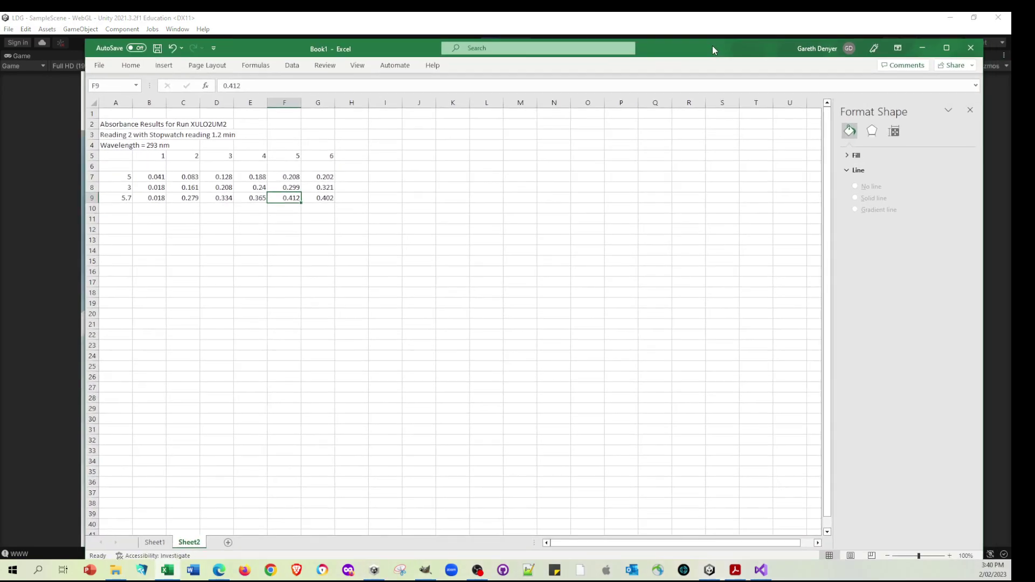
pyautogui.click(462, 117)
pyautogui.hotkey('ctrl', 'v')
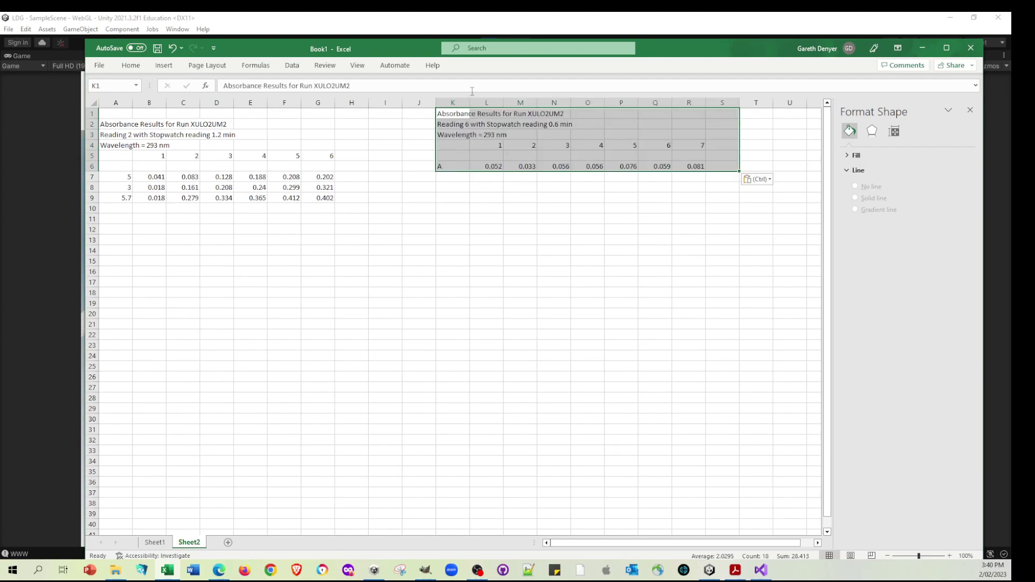
pyautogui.click(463, 167)
pyautogui.write('0.')
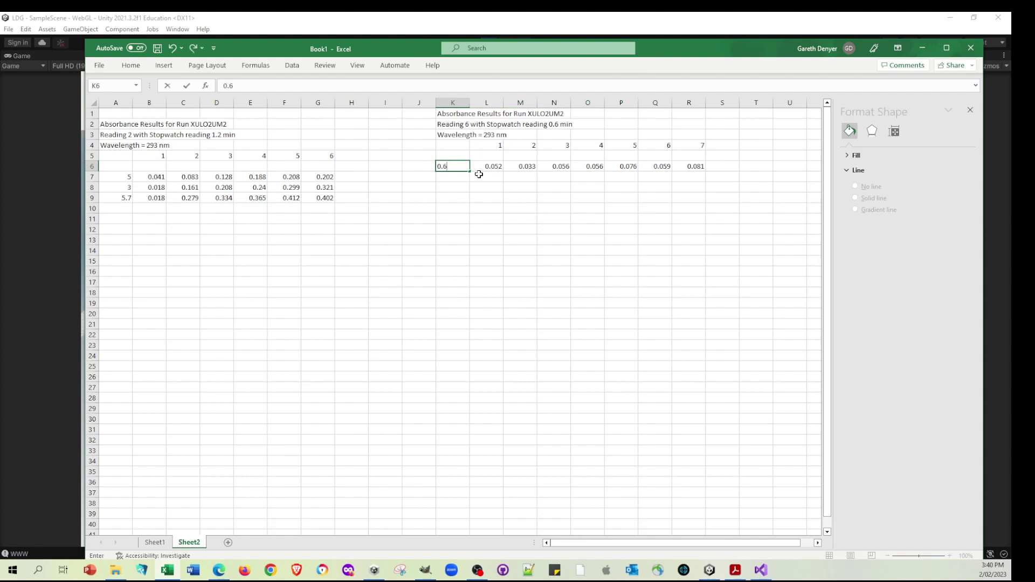
pyautogui.write('6')
pyautogui.click(488, 144)
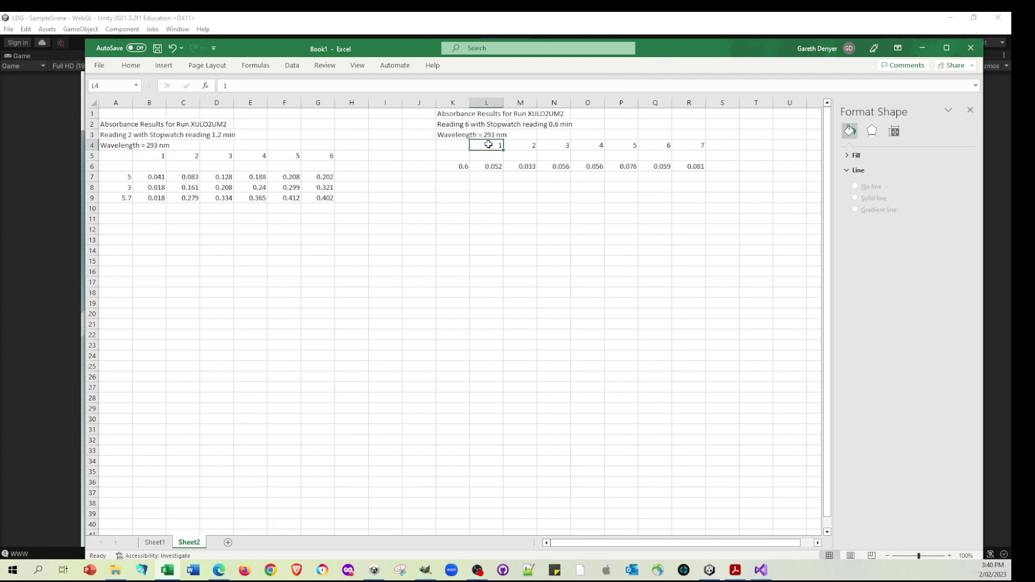
# - Overwrite the first time headings with 0 in L4 and 30 in M4
pyautogui.write('180')
pyautogui.press('Tab')
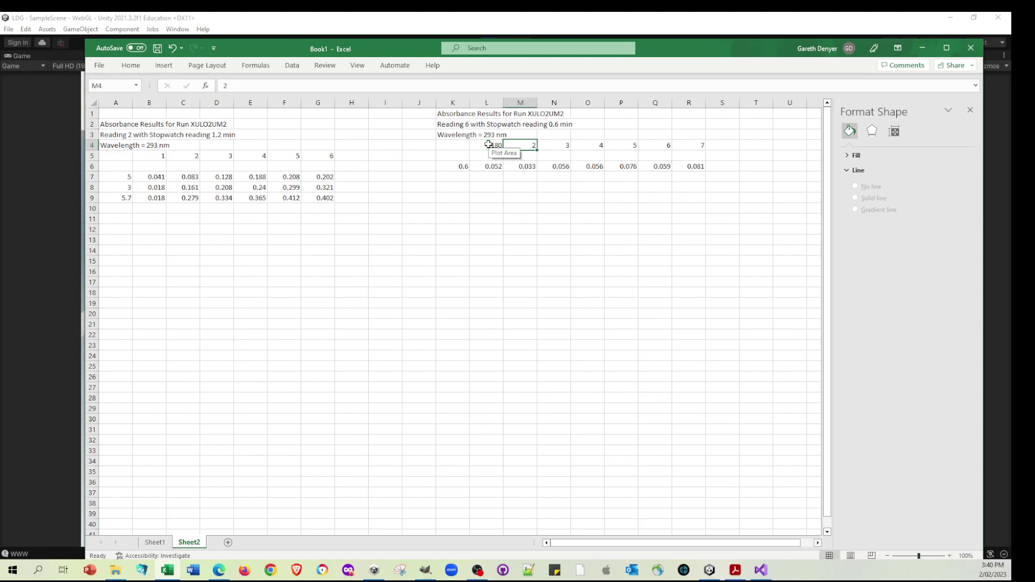
pyautogui.press('BackSpace')
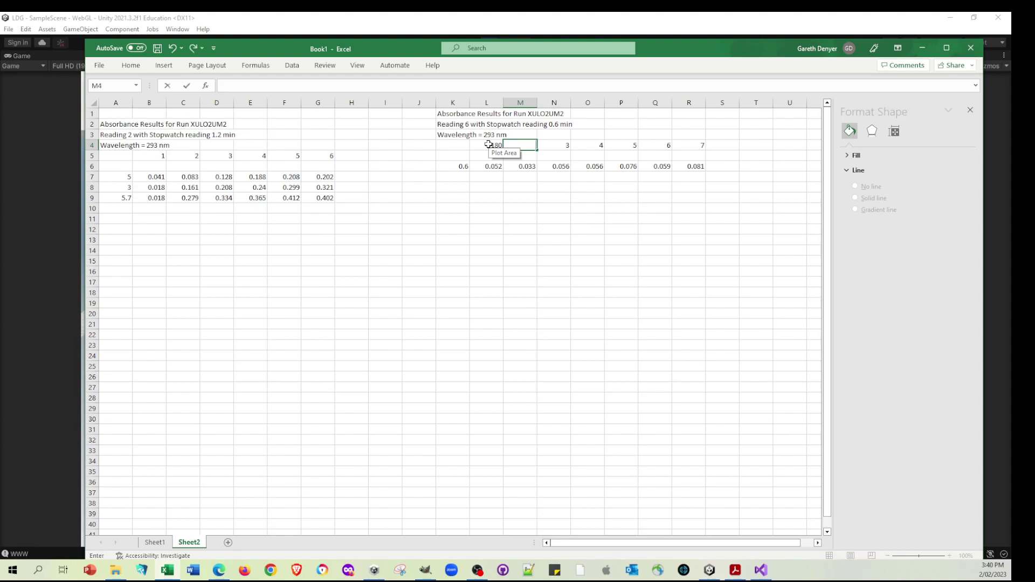
pyautogui.click(488, 145)
pyautogui.write('0')
pyautogui.click(515, 147)
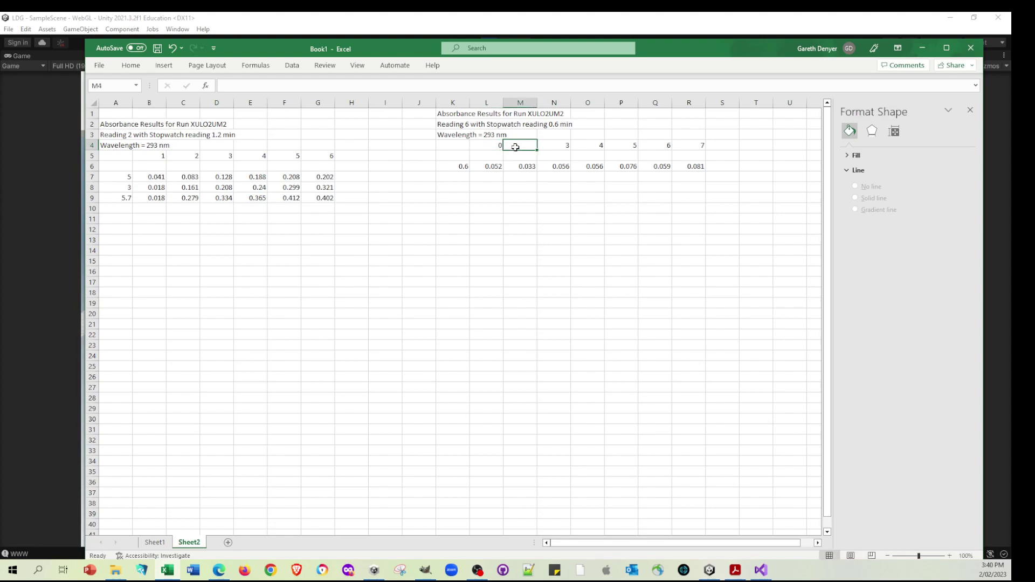
pyautogui.write('30')
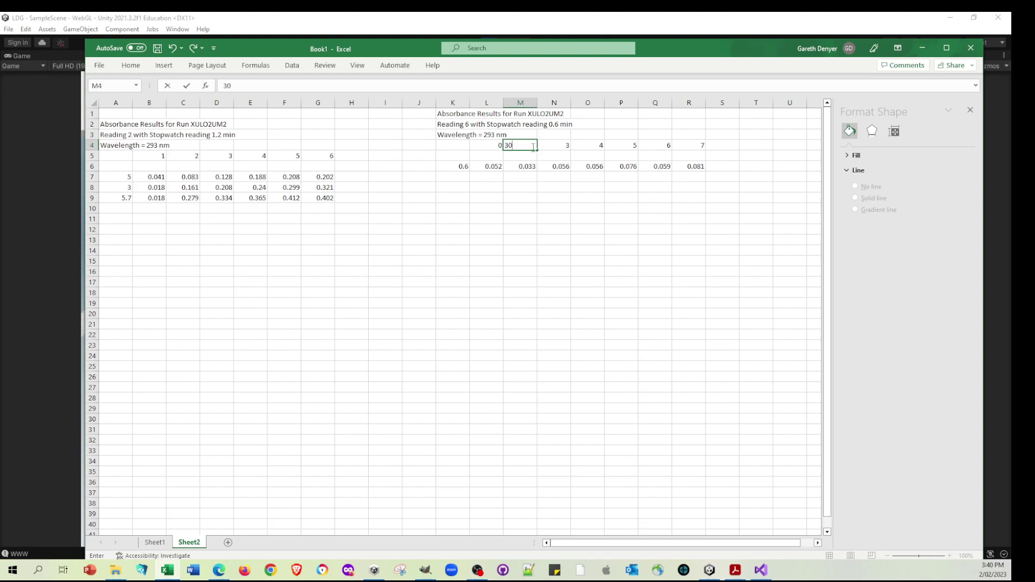
pyautogui.click(548, 147)
# - Enter times 60, 90, 120, 150 and 180 in N4 through R4
pyautogui.write('60')
pyautogui.press('Tab')
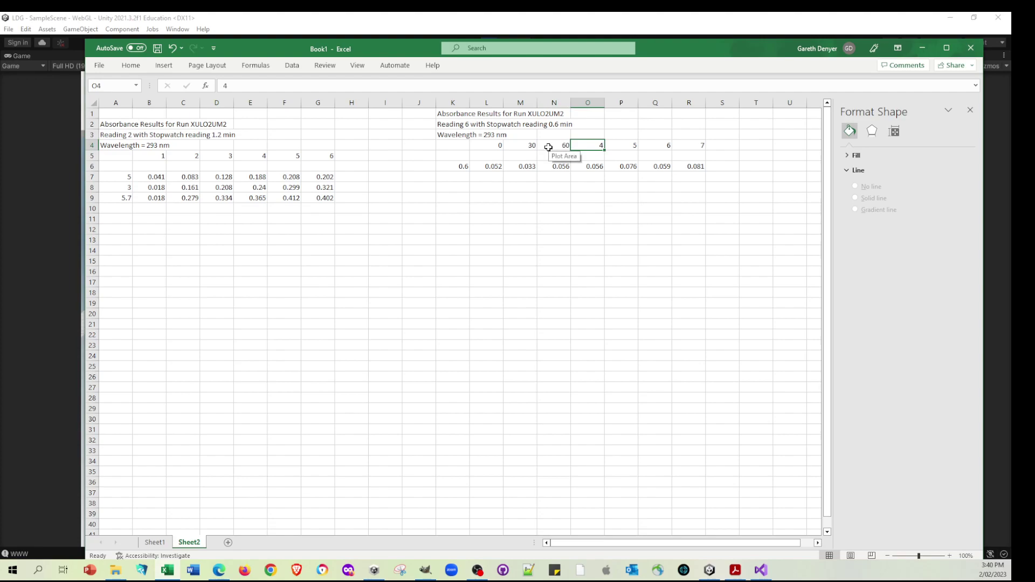
pyautogui.write('90')
pyautogui.press('Tab')
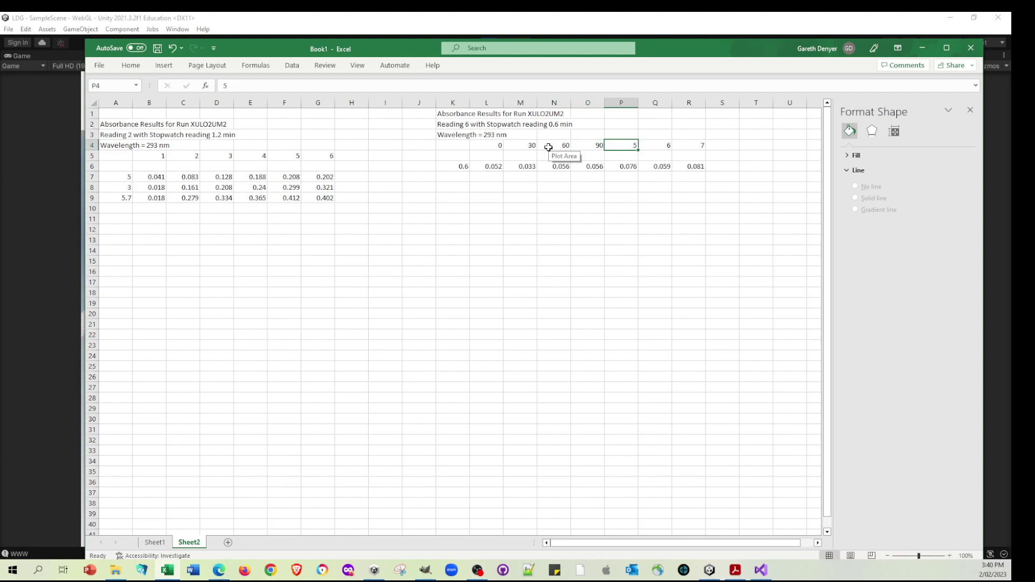
pyautogui.write('120')
pyautogui.press('Tab')
pyautogui.write('150')
pyautogui.press('Tab')
pyautogui.write('1')
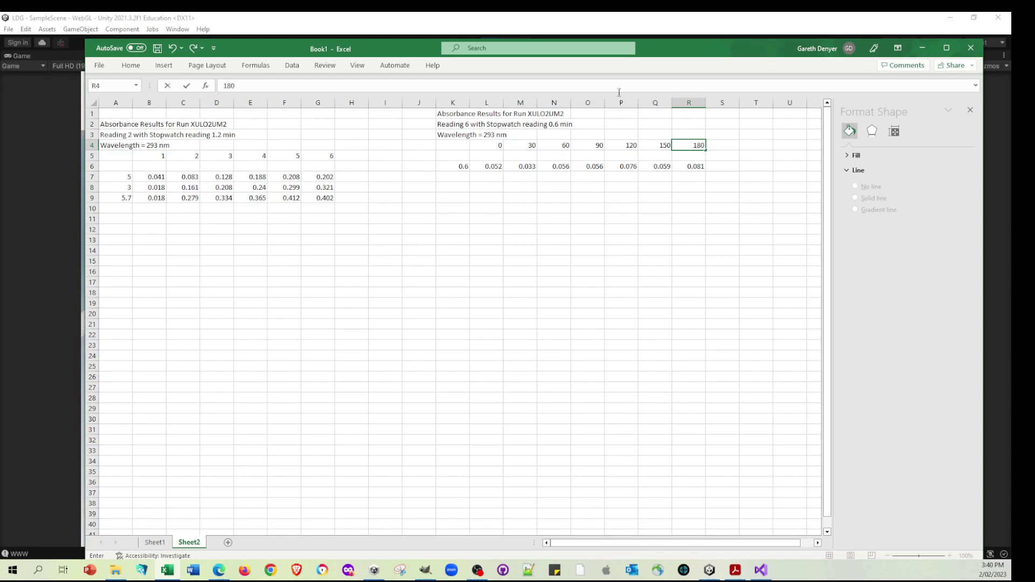
pyautogui.moveTo(716, 52); pyautogui.dragTo(1002, 115)
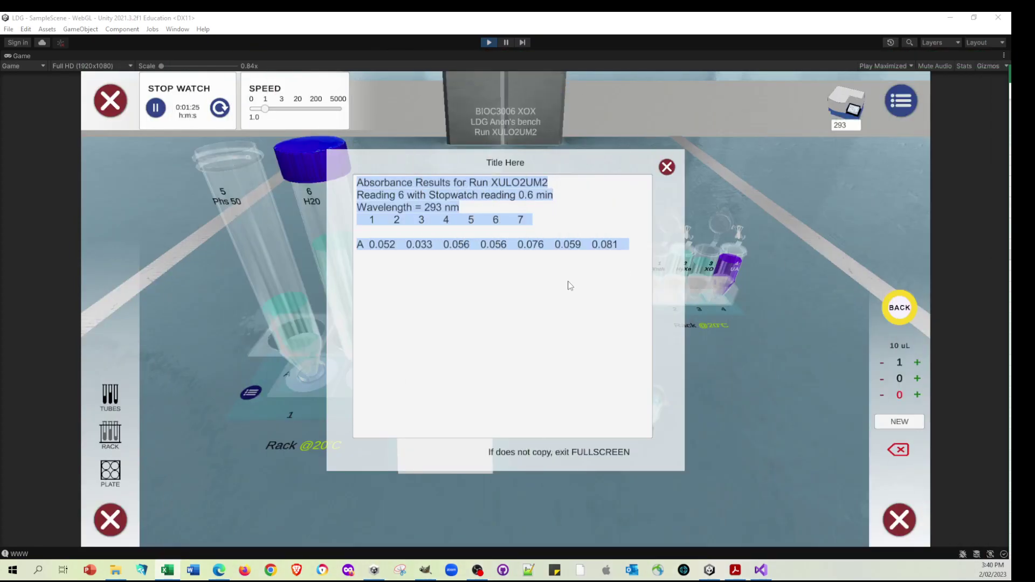
# - Close the old results, take Reading 7 at 1.5 min, and copy its results to Excel
pyautogui.click(669, 167)
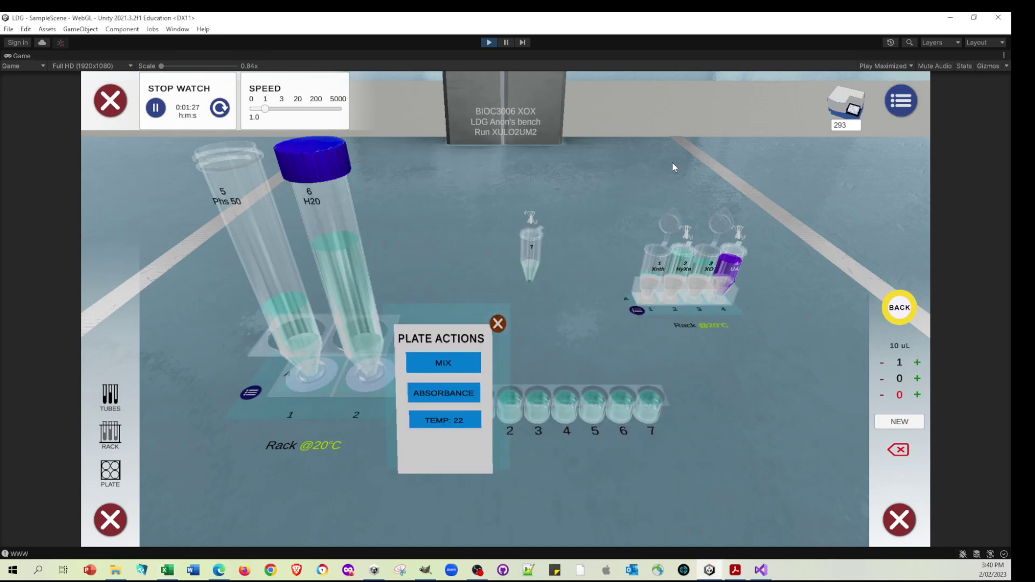
pyautogui.click(460, 398)
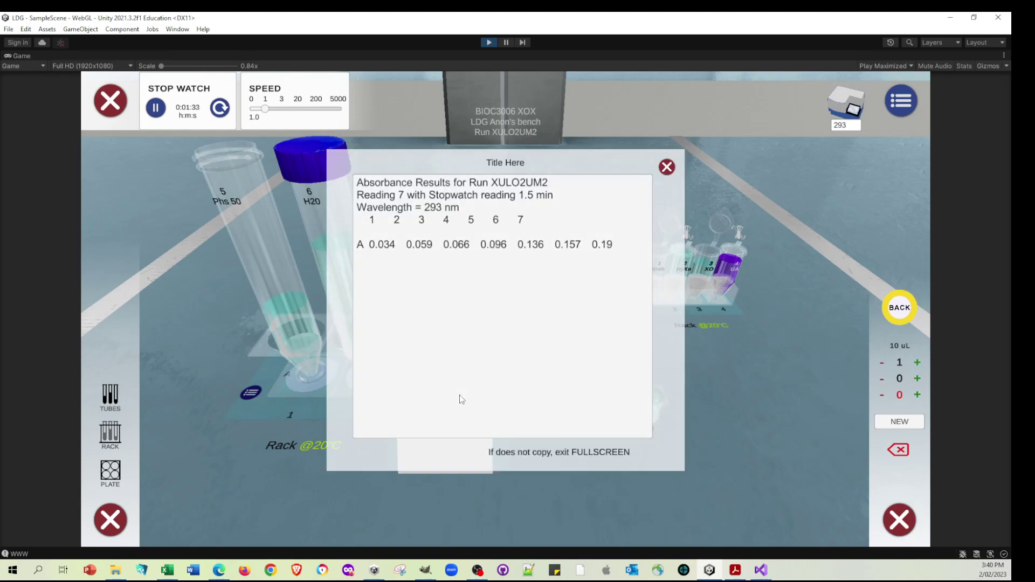
pyautogui.click(549, 282)
pyautogui.hotkey('ctrl', 'c')
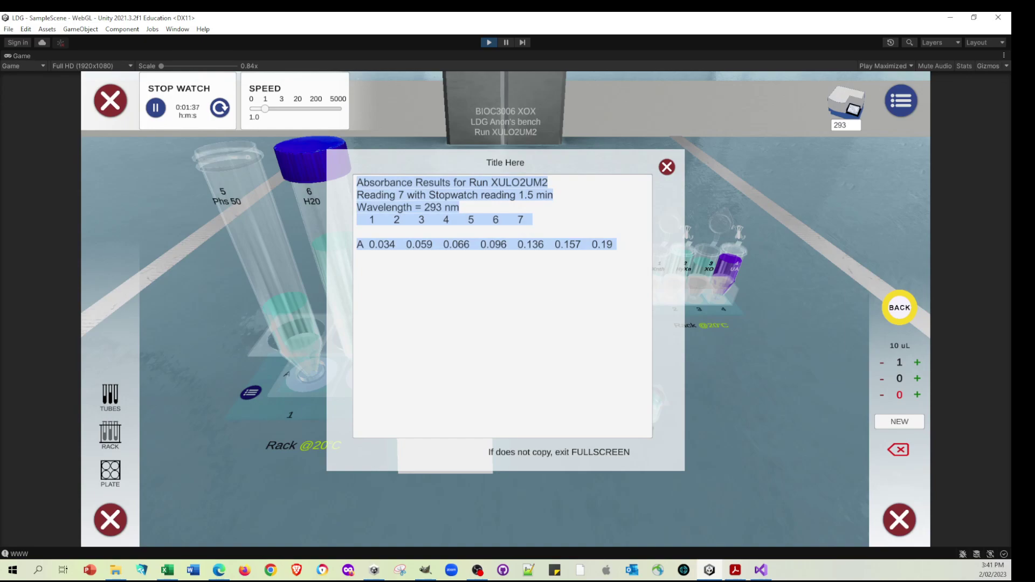
pyautogui.hotkey('alt', 'Tab')
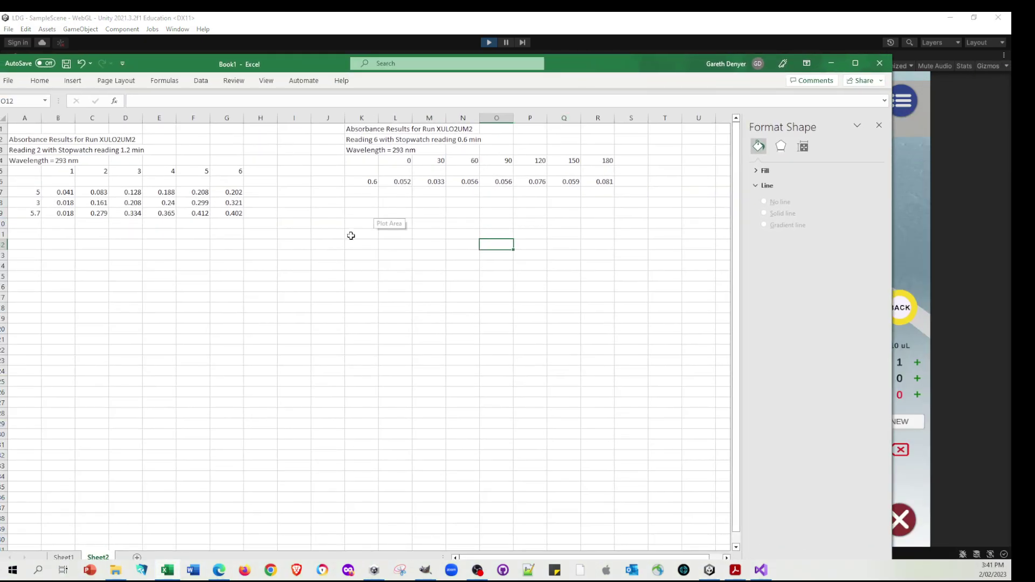
# - Move the pasted 1.5 min readings into row 7, with 1.5 in K7 and 'time' in K5
pyautogui.click(360, 276)
pyautogui.hotkey('ctrl', 'v')
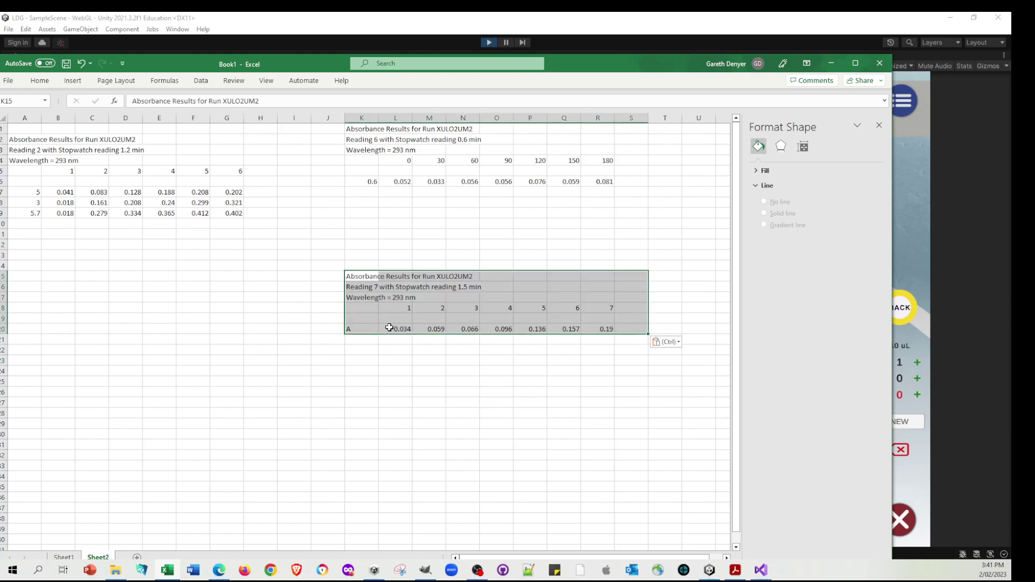
pyautogui.moveTo(389, 328); pyautogui.dragTo(591, 195)
pyautogui.click(368, 196)
pyautogui.write('1.5')
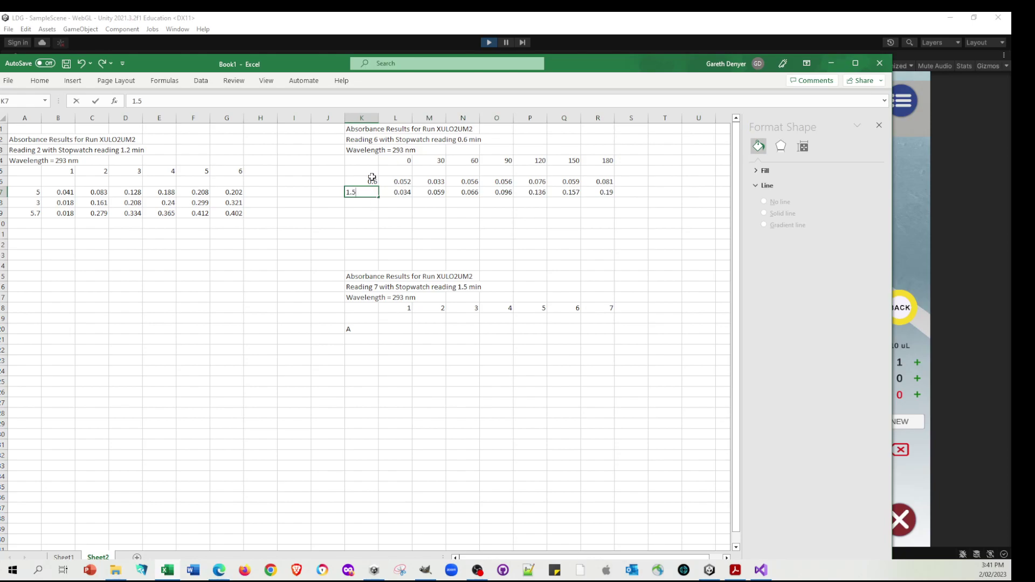
pyautogui.click(373, 172)
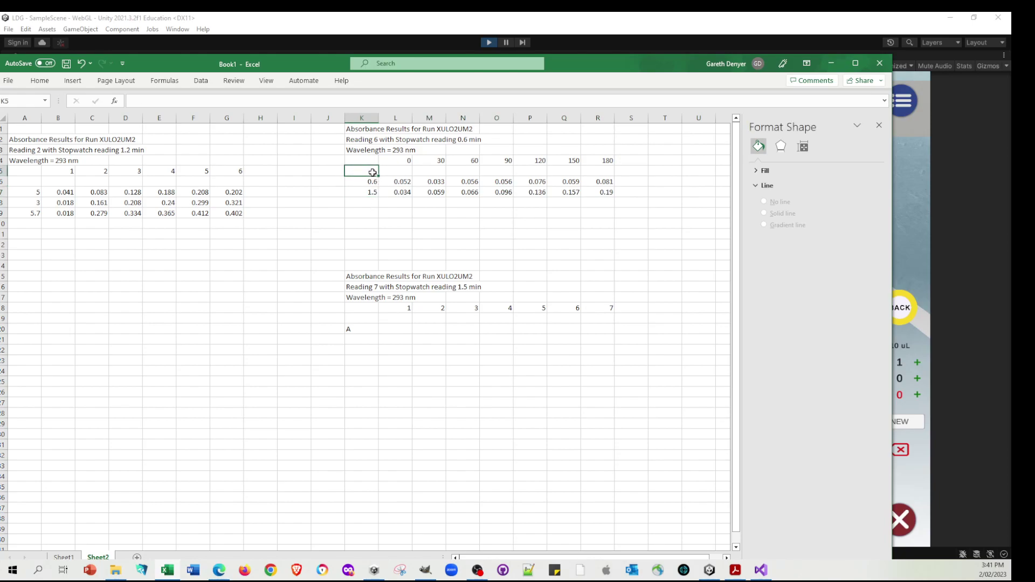
pyautogui.write('time')
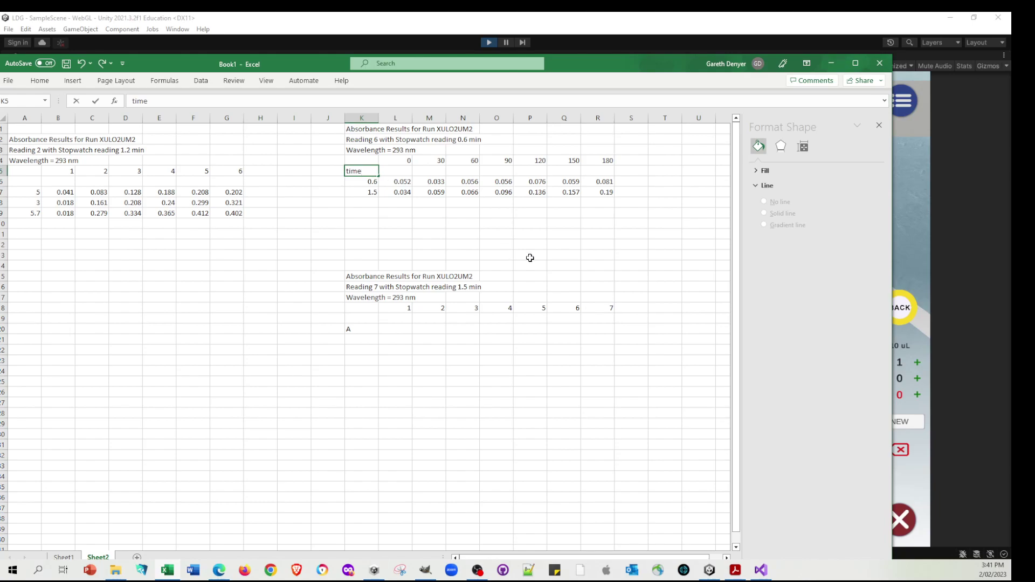
pyautogui.click(596, 234)
# - Show the absorbance values in L6:R12 to three decimal places
pyautogui.moveTo(409, 182); pyautogui.dragTo(605, 245)
pyautogui.click(40, 81)
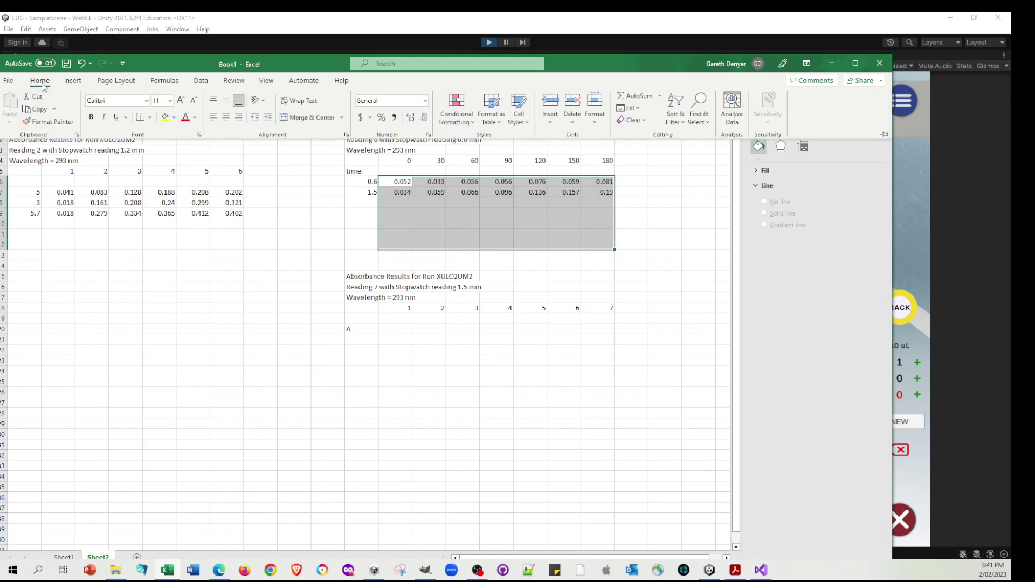
pyautogui.click(424, 118)
pyautogui.click(424, 117)
pyautogui.click(410, 117)
pyautogui.click(409, 117)
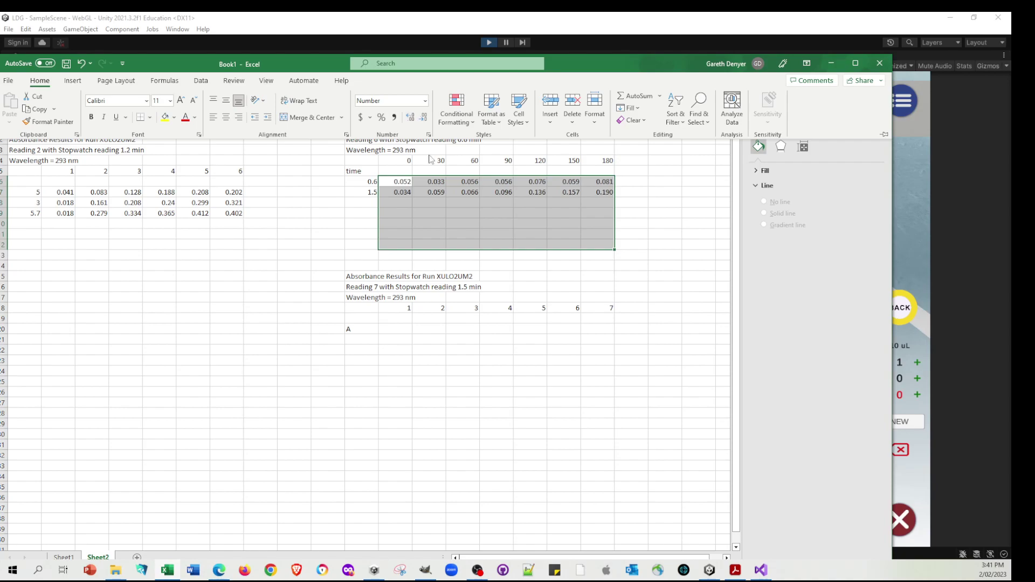
pyautogui.click(673, 259)
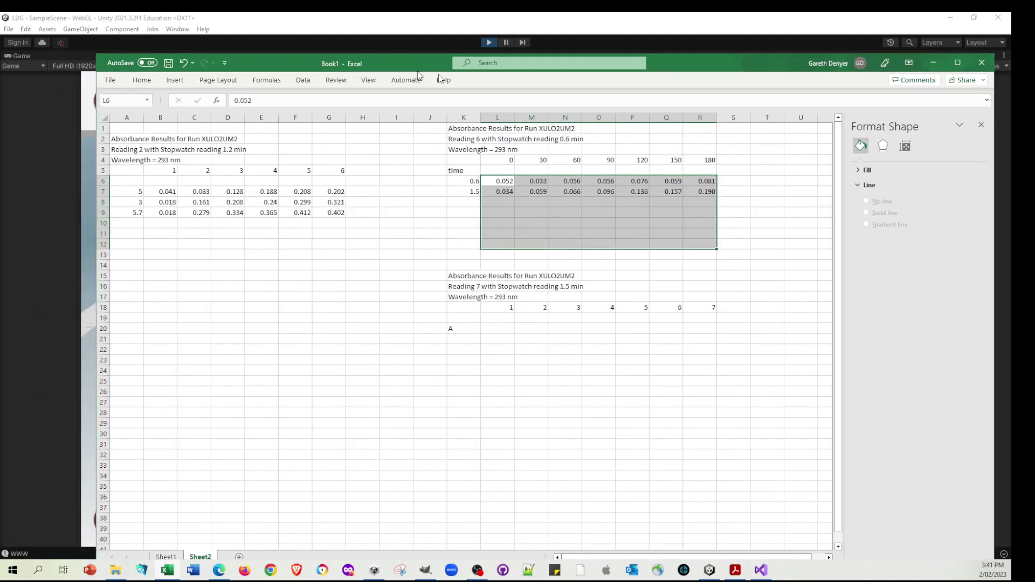
pyautogui.moveTo(316, 70); pyautogui.dragTo(1034, 102)
pyautogui.click(666, 168)
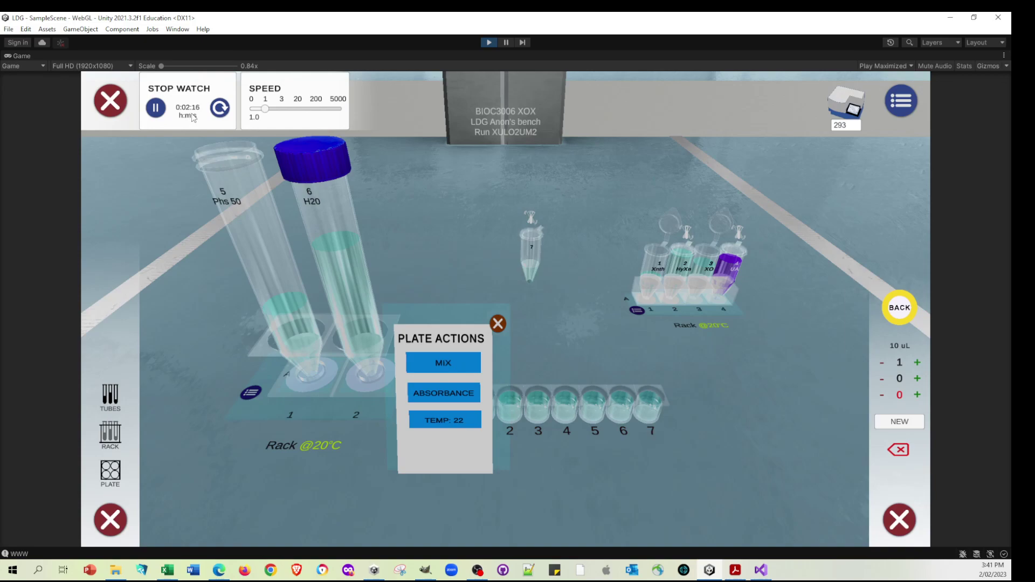
# - Raise simulation speed to 2.9, take Reading 8 at 3.0 min, and copy its results
pyautogui.moveTo(264, 109); pyautogui.dragTo(279, 110)
pyautogui.click(454, 399)
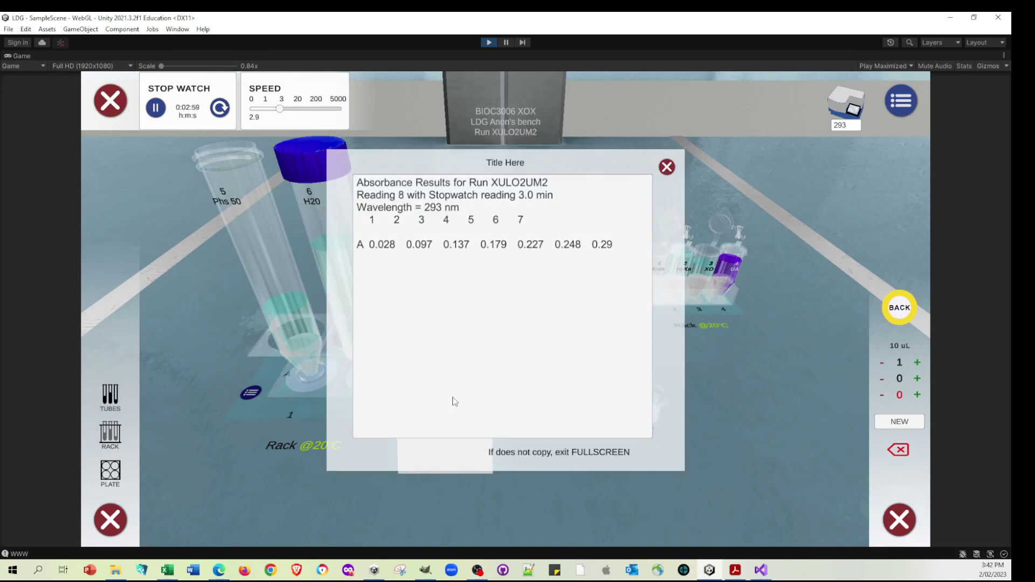
pyautogui.click(553, 245)
pyautogui.hotkey('ctrl', 'c')
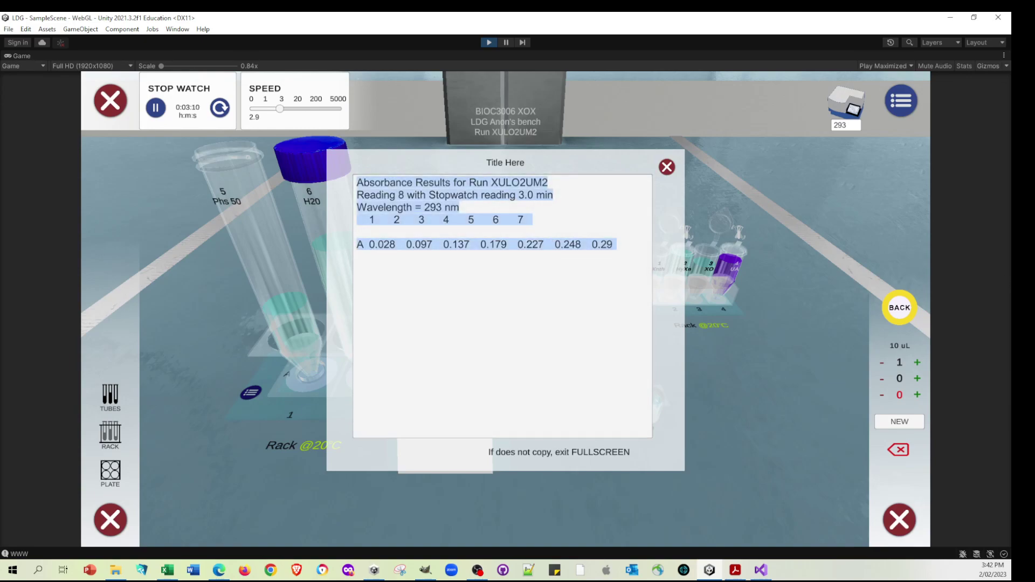
pyautogui.hotkey('alt', 'Tab')
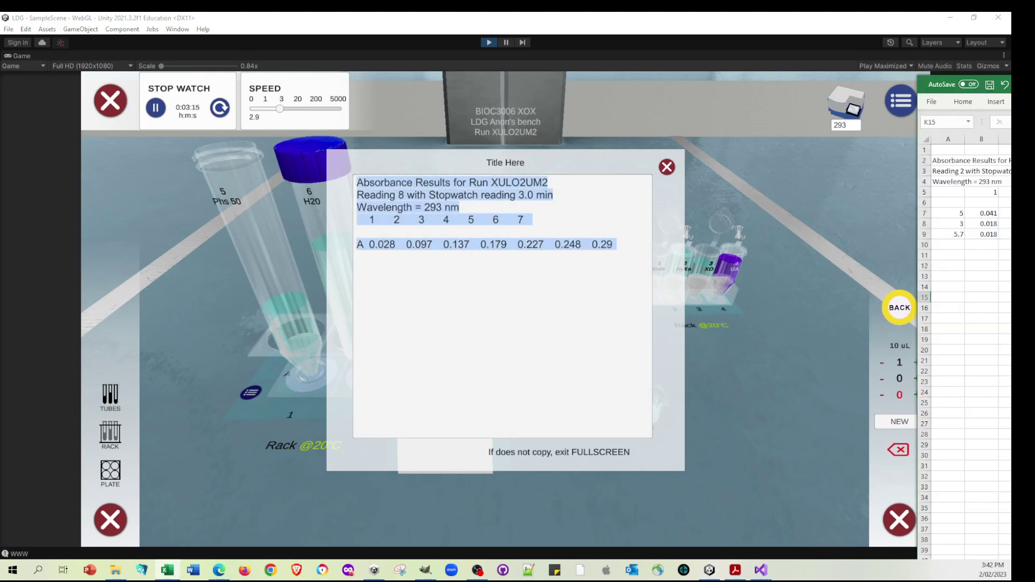
# - Paste Reading 8 and place its 3.0 min absorbances in row 8 beside time 3
pyautogui.click(965, 329)
pyautogui.hotkey('ctrl', 'v')
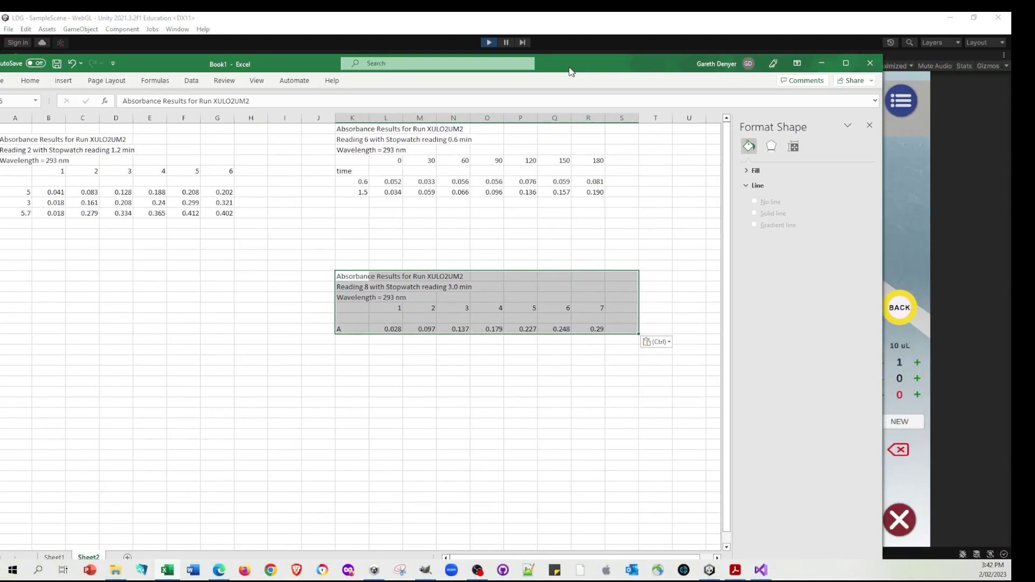
pyautogui.moveTo(393, 330); pyautogui.dragTo(590, 208)
pyautogui.click(358, 212)
pyautogui.click(361, 205)
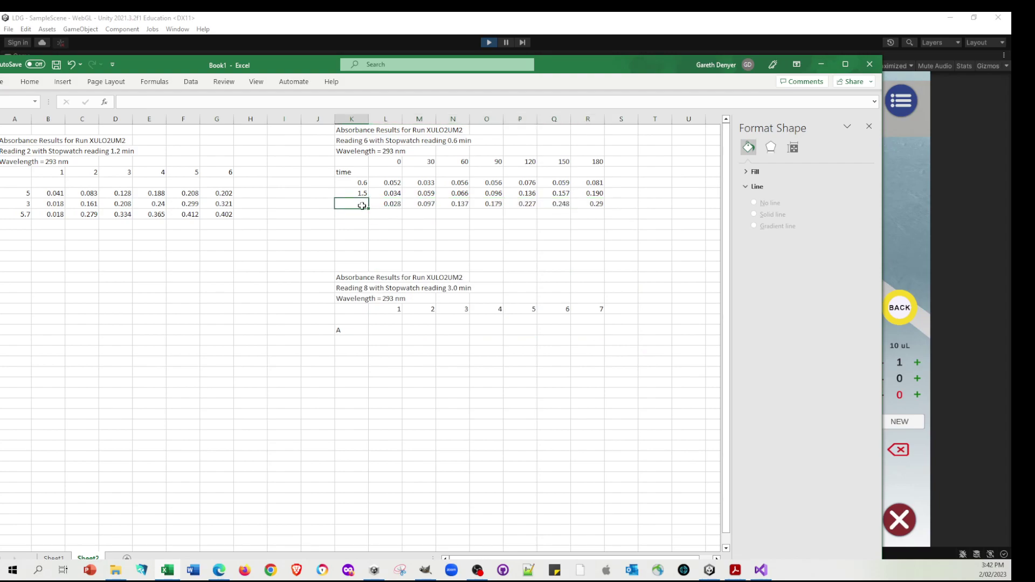
pyautogui.write('3')
pyautogui.press('Return')
# - Select the time row and absorbance columns to review the finished table
pyautogui.click(489, 244)
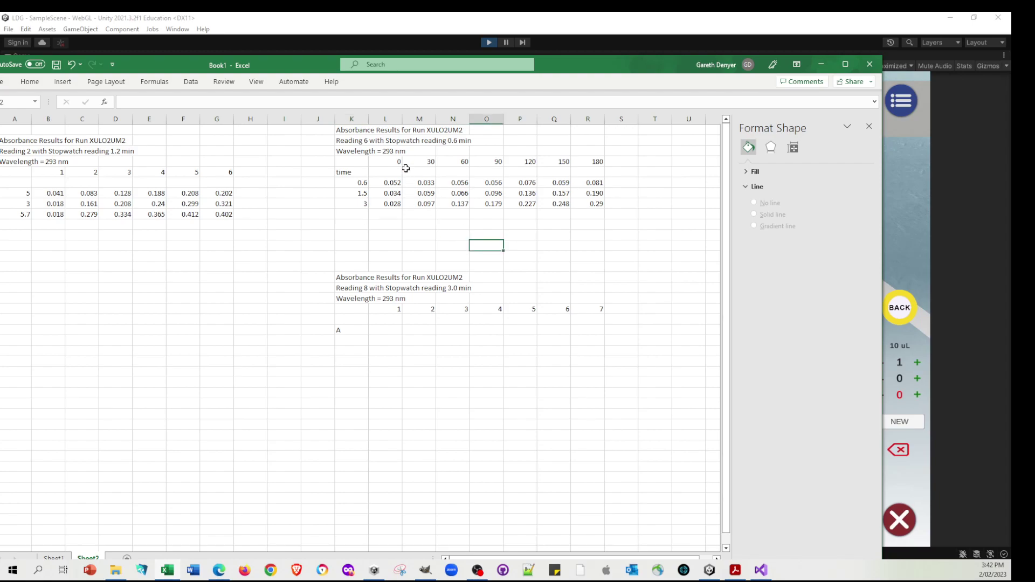
pyautogui.moveTo(396, 182); pyautogui.dragTo(394, 203)
pyautogui.click(420, 255)
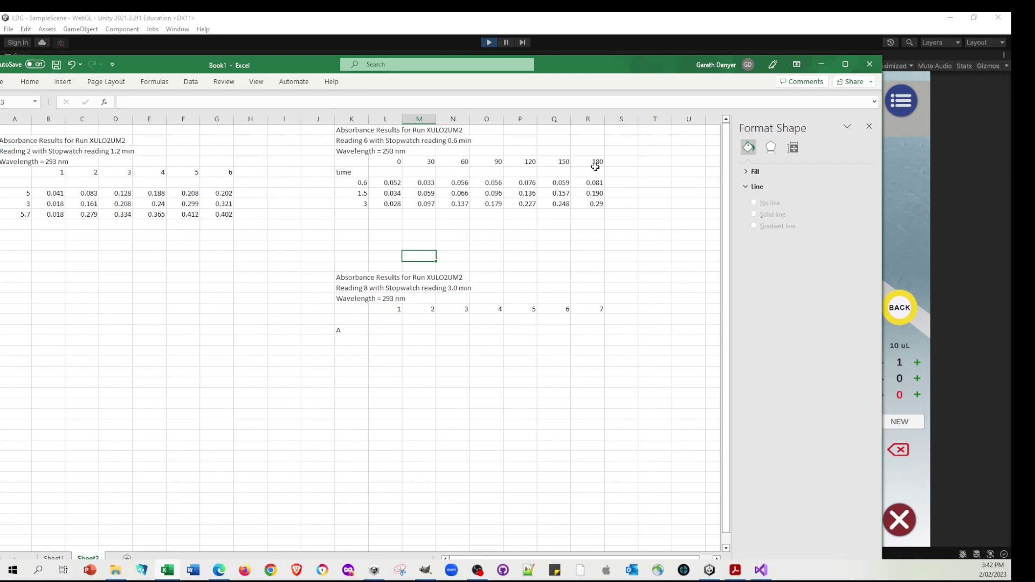
pyautogui.moveTo(596, 161); pyautogui.dragTo(386, 163)
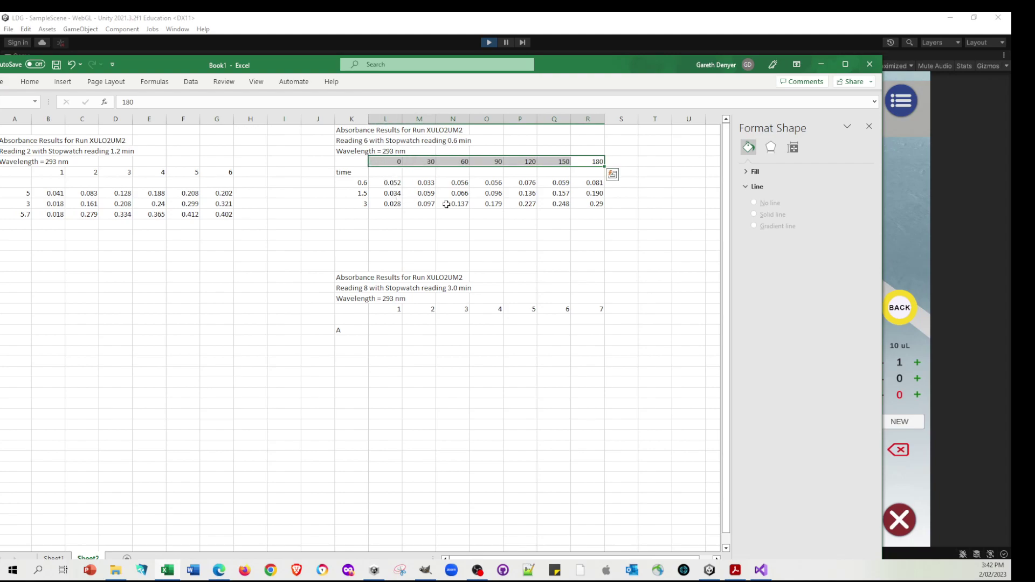
pyautogui.moveTo(590, 206); pyautogui.dragTo(388, 205)
pyautogui.click(356, 203)
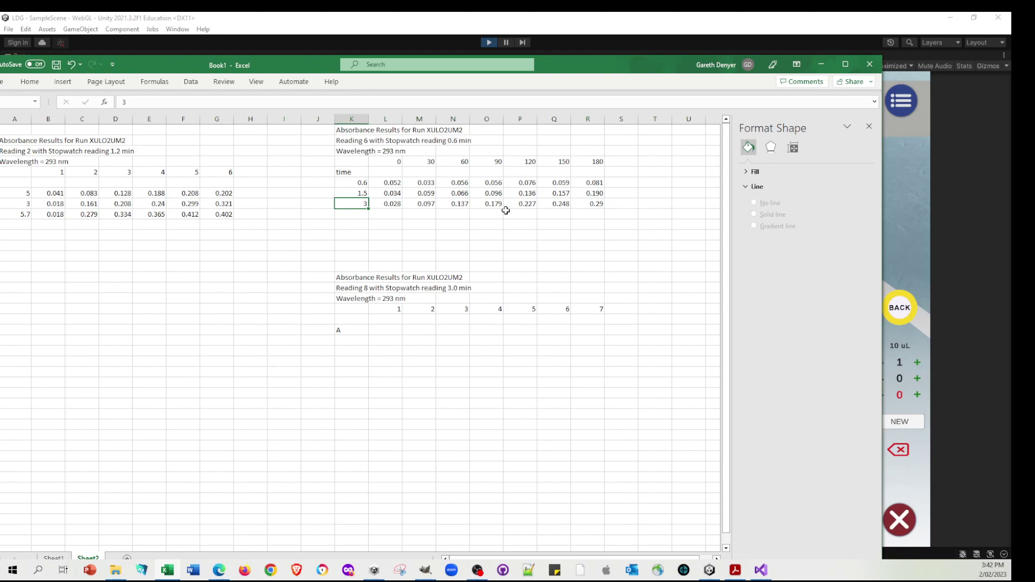
pyautogui.click(587, 184)
pyautogui.moveTo(586, 187); pyautogui.dragTo(531, 204)
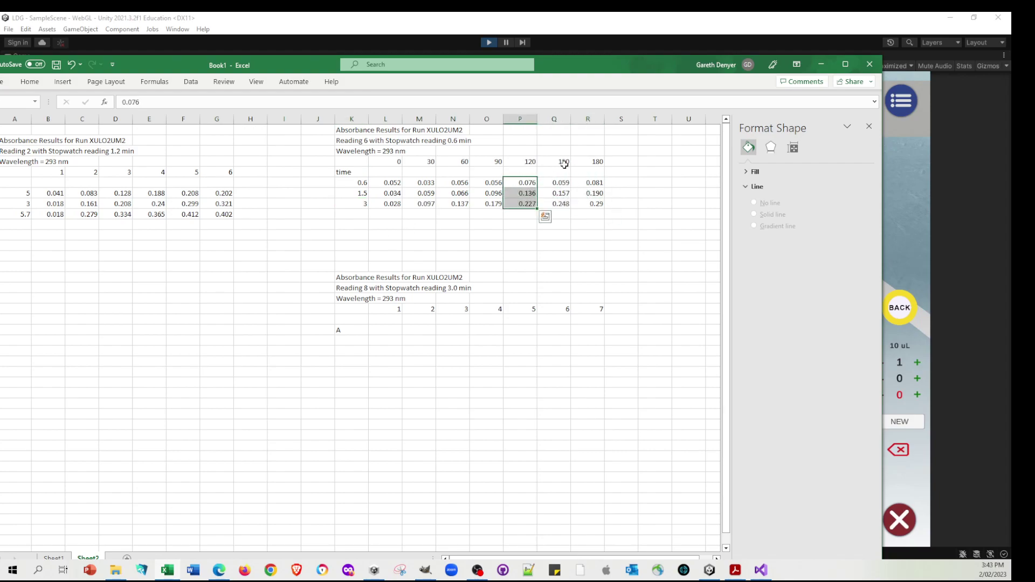
pyautogui.moveTo(645, 67); pyautogui.dragTo(1034, 97)
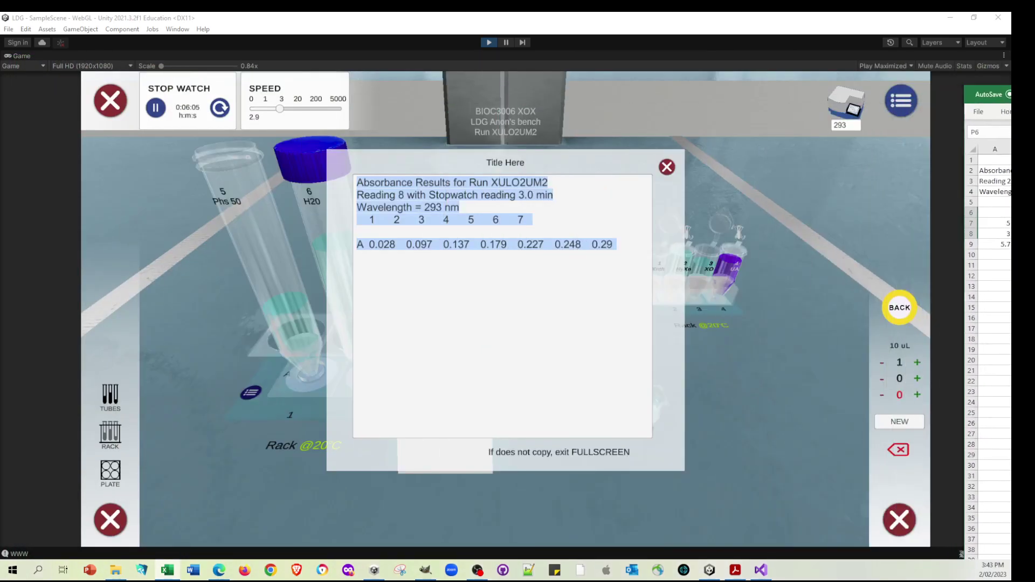
# - Close the results dialog and plate panel, and move the seven-well strip higher on the bench
pyautogui.click(666, 167)
pyautogui.click(497, 325)
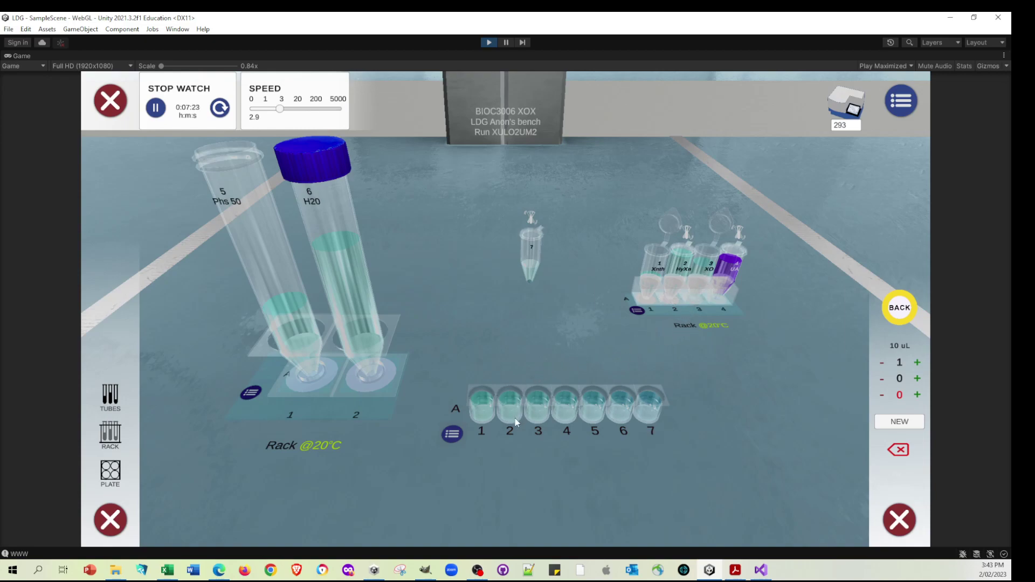
pyautogui.moveTo(665, 439); pyautogui.dragTo(636, 362)
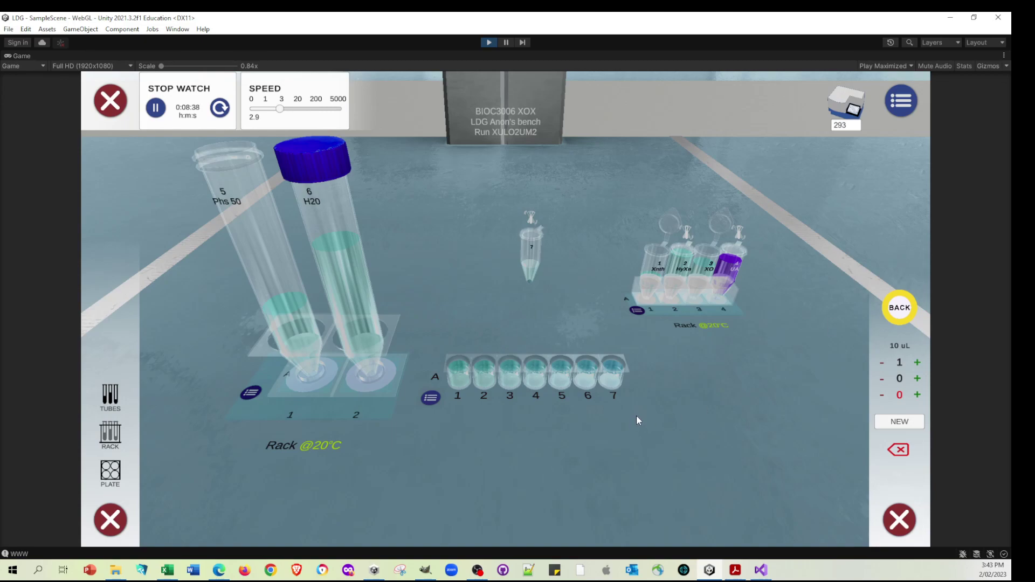
pyautogui.hotkey('alt', 'Tab')
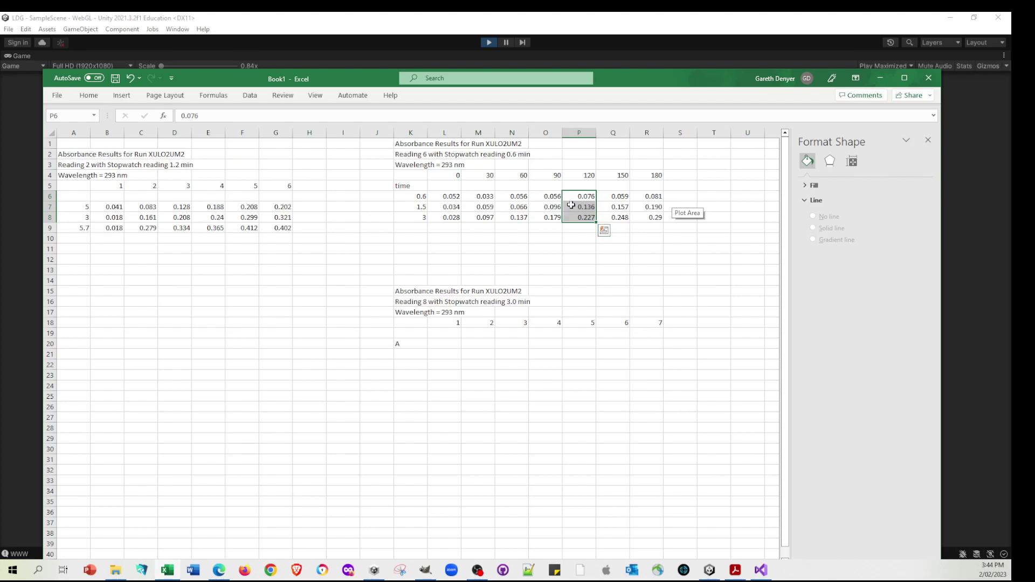
# - Deselect the table and minimize Excel to reveal the lab bench
pyautogui.click(635, 247)
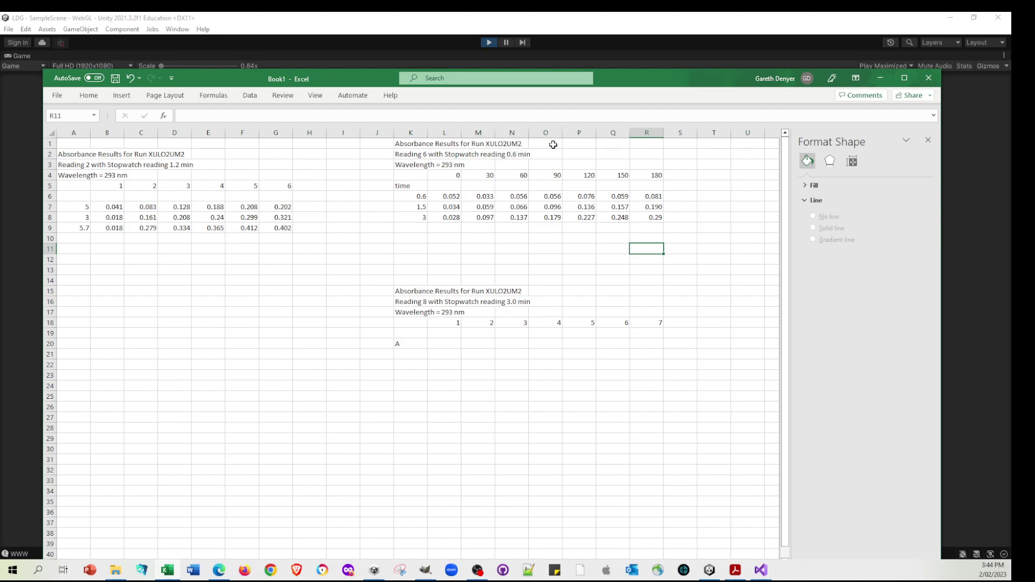
pyautogui.click(879, 77)
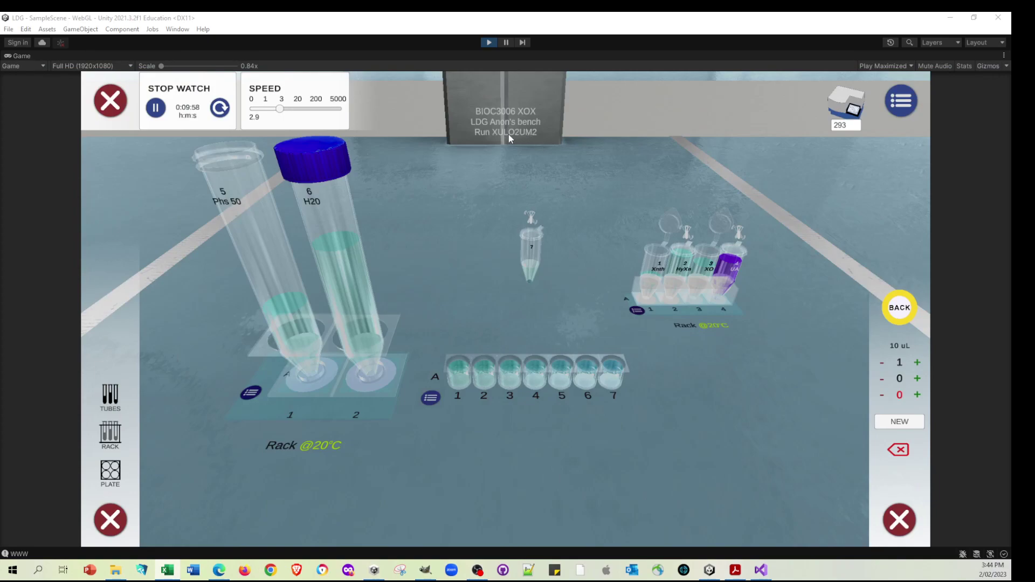
# - Take Reading 9 at 10.1 min, select its results, then close the dialog and plate panel
pyautogui.click(431, 397)
pyautogui.click(420, 357)
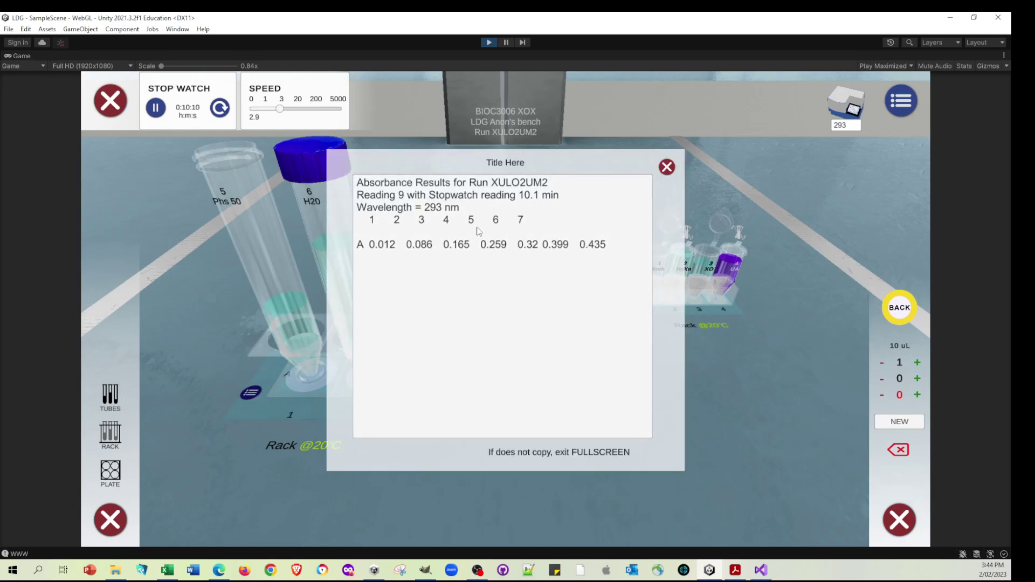
pyautogui.click(496, 185)
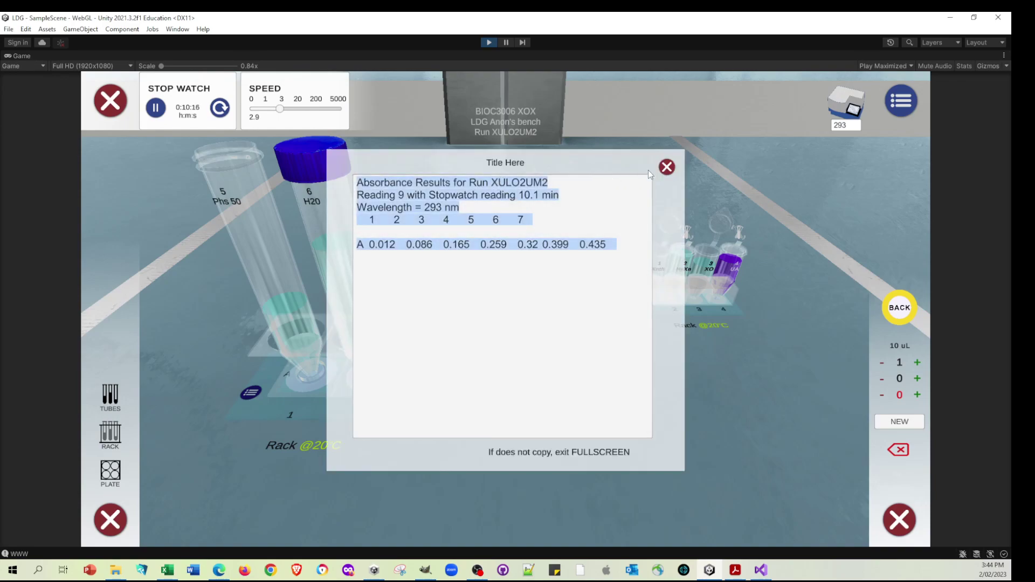
pyautogui.click(666, 168)
pyautogui.click(469, 294)
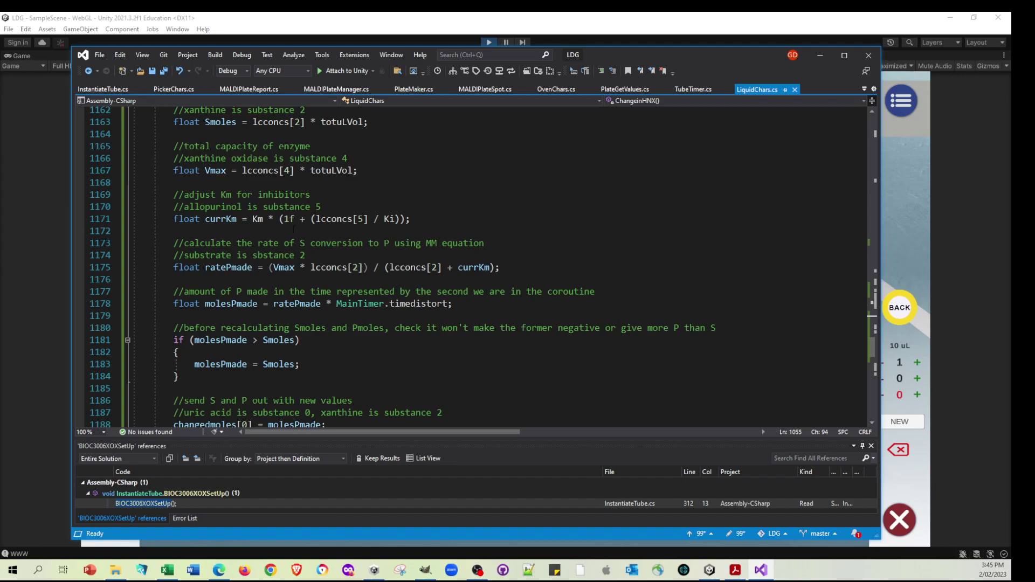
pyautogui.click(258, 219)
pyautogui.click(393, 220)
pyautogui.click(629, 50)
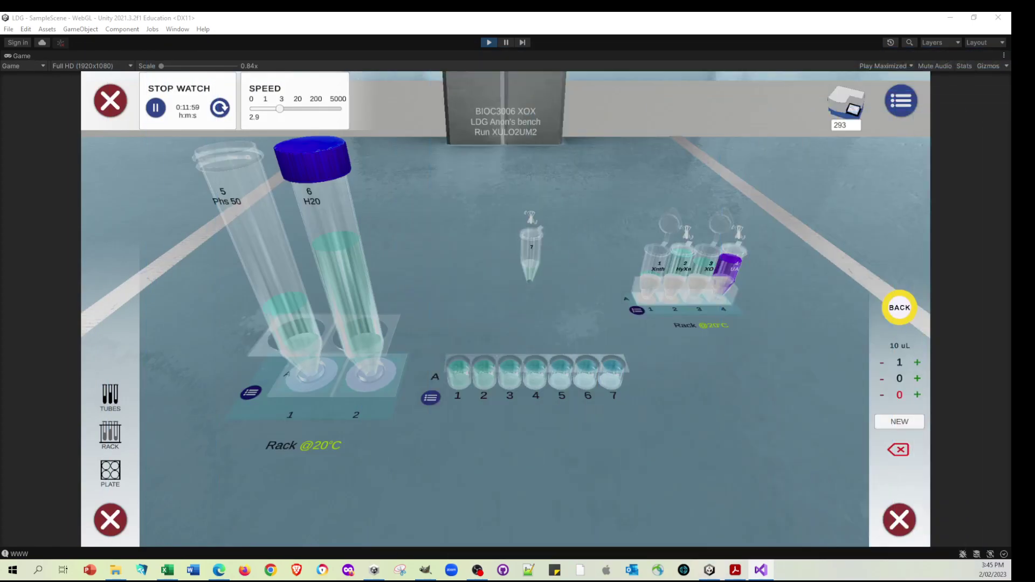